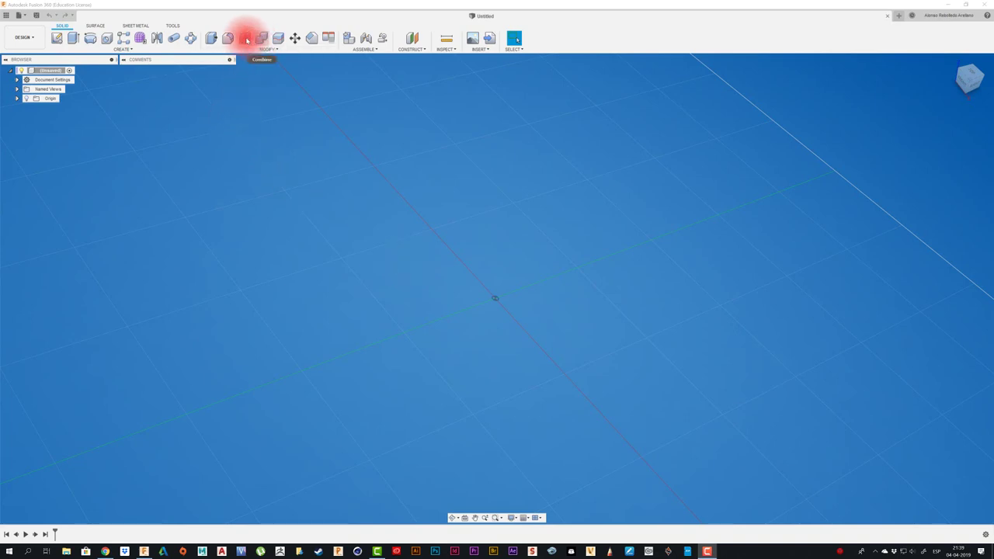
- Run the SpurGear sample script from Tools > Scripts and Add-Ins
{"action": "left_click", "coordinate": [172, 26]}
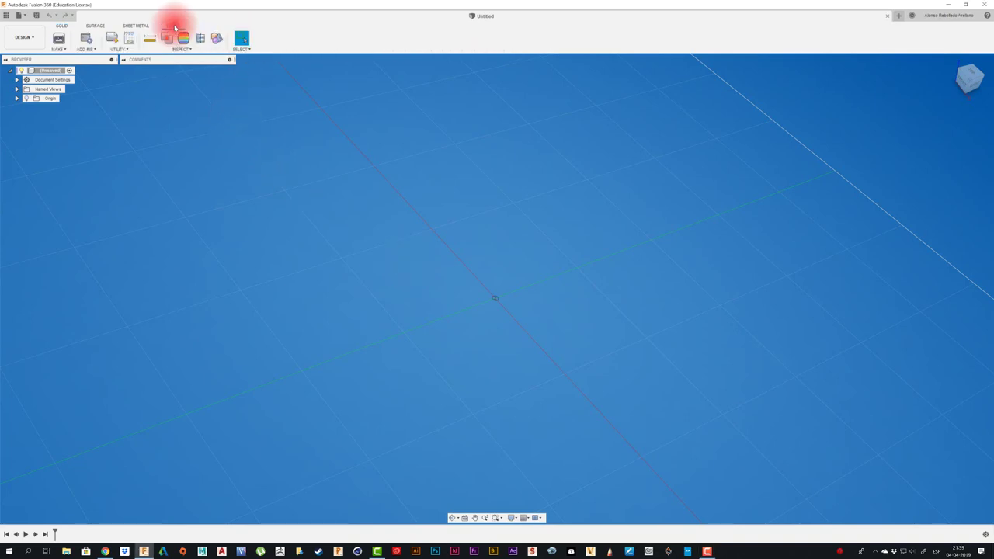
{"action": "left_click", "coordinate": [87, 45]}
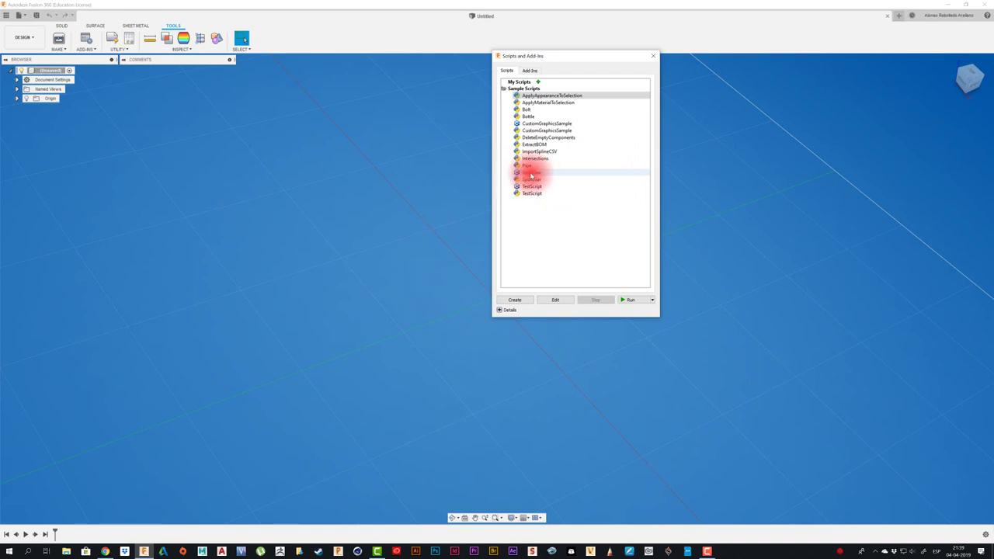
{"action": "left_click", "coordinate": [530, 172]}
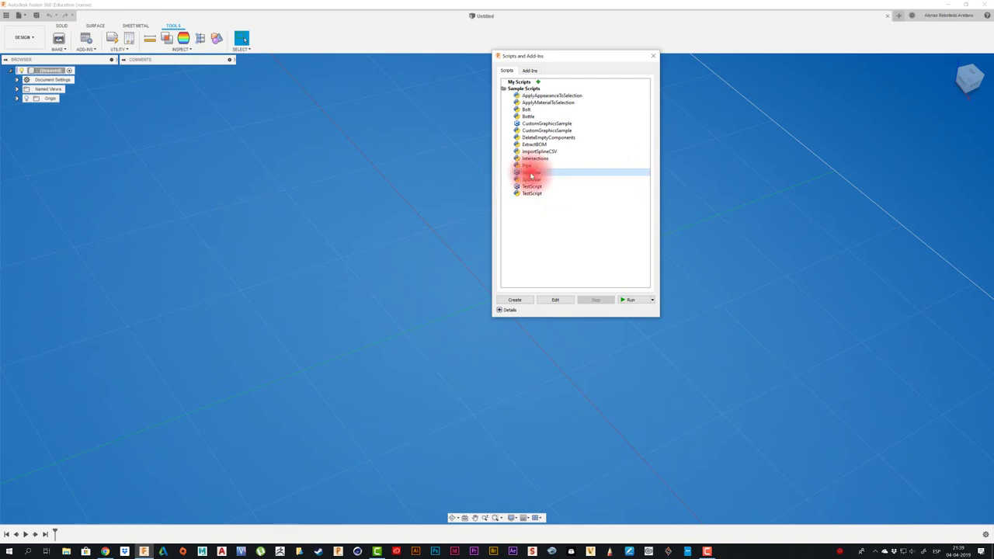
{"action": "left_click", "coordinate": [636, 300]}
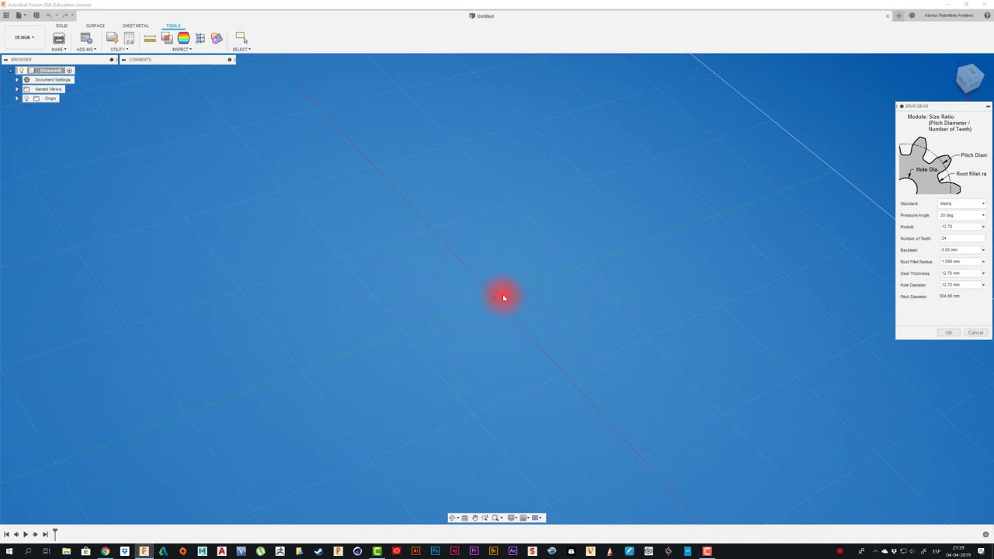
- Create a spur gear: module 0.5, 15 teeth, root fillet 0, thickness 3 mm, hole 2.5 mm
{"action": "left_click_drag", "start_coordinate": [948, 106], "coordinate": [377, 111]}
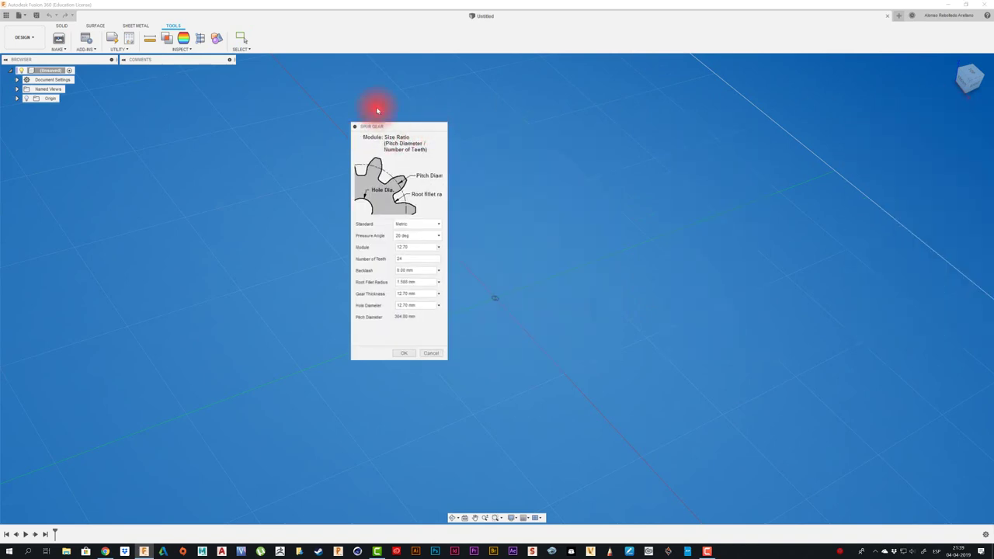
{"action": "left_click", "coordinate": [403, 249]}
{"action": "type", "text": "0.5"}
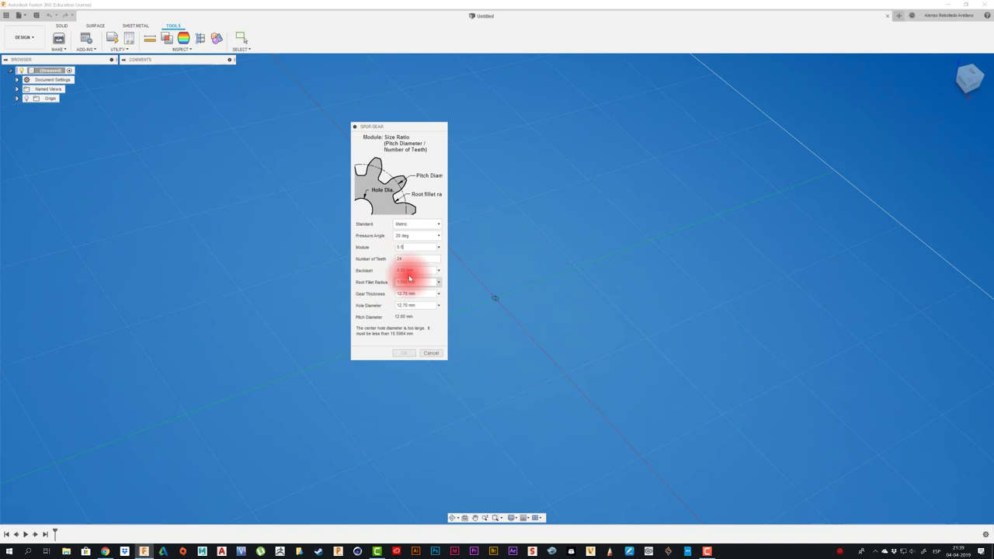
{"action": "left_click", "coordinate": [404, 259]}
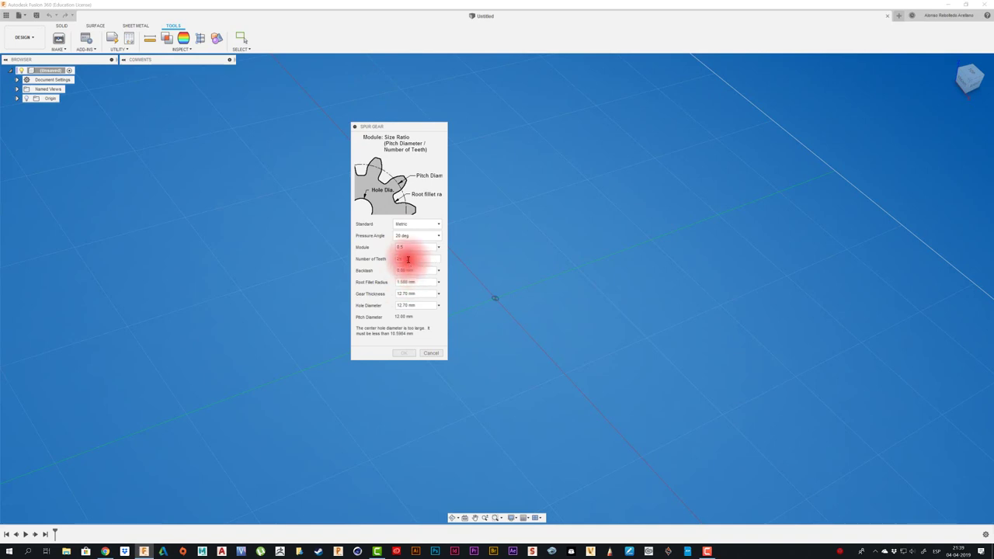
{"action": "type", "text": "28"}
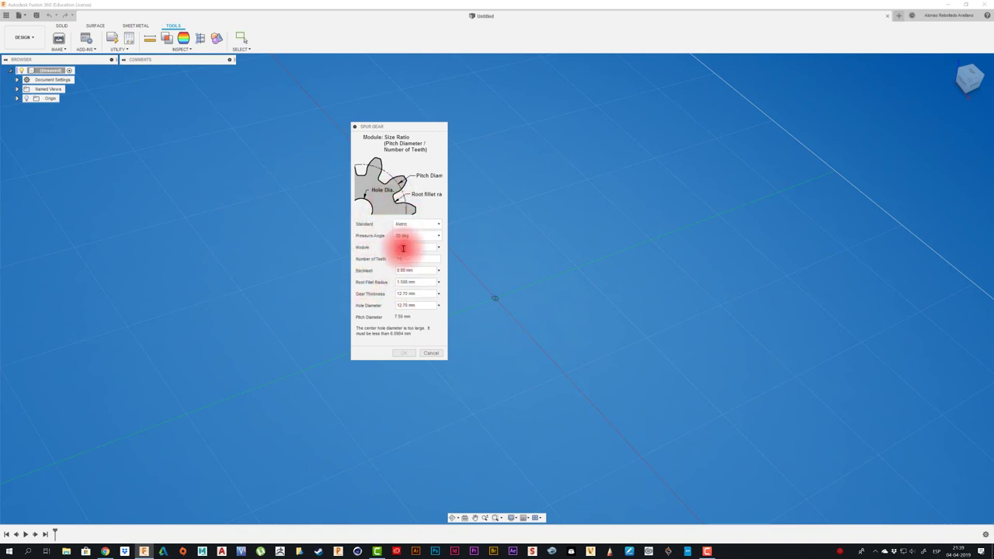
{"action": "left_click_drag", "start_coordinate": [420, 285], "coordinate": [376, 284]}
{"action": "type", "text": "0"}
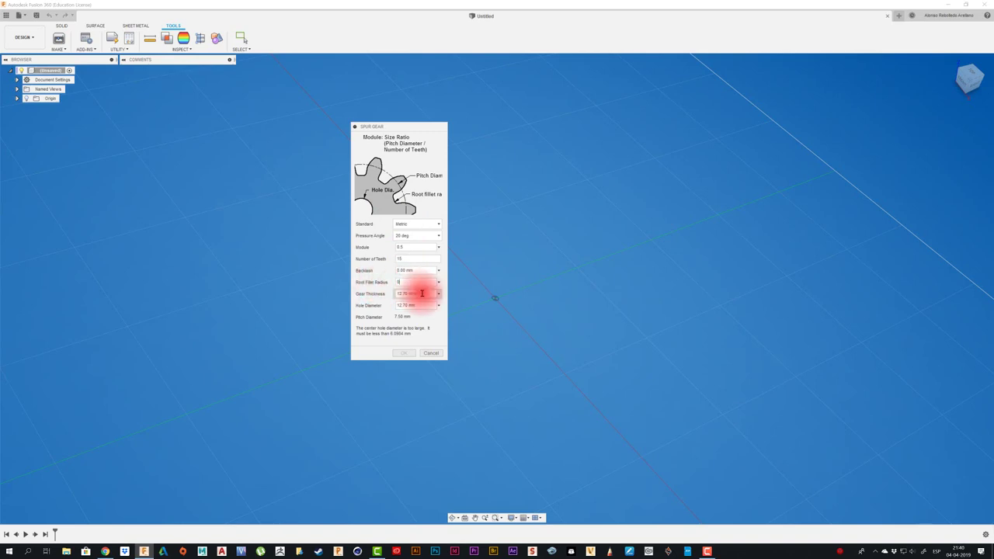
{"action": "left_click_drag", "start_coordinate": [422, 294], "coordinate": [388, 294]}
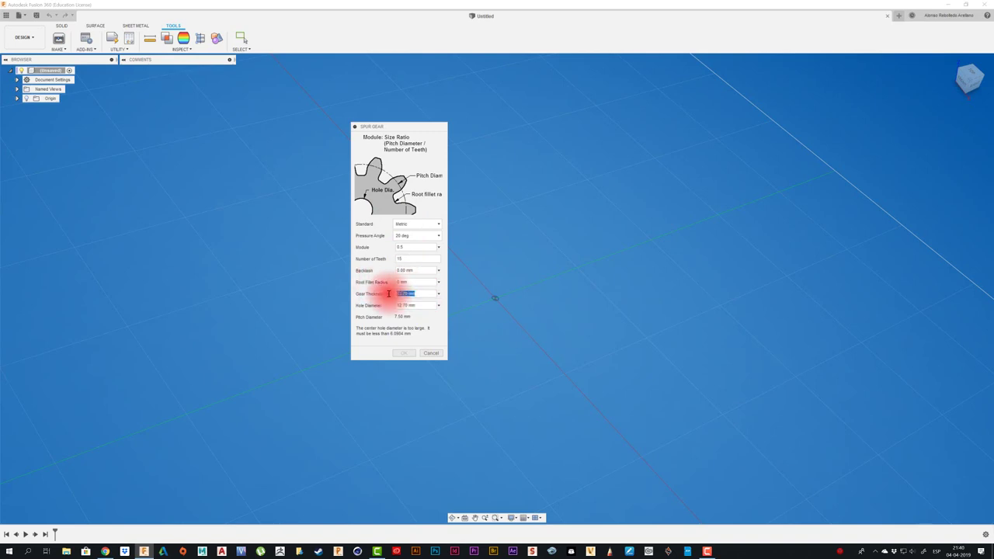
{"action": "type", "text": "3"}
{"action": "left_click_drag", "start_coordinate": [422, 306], "coordinate": [392, 297]}
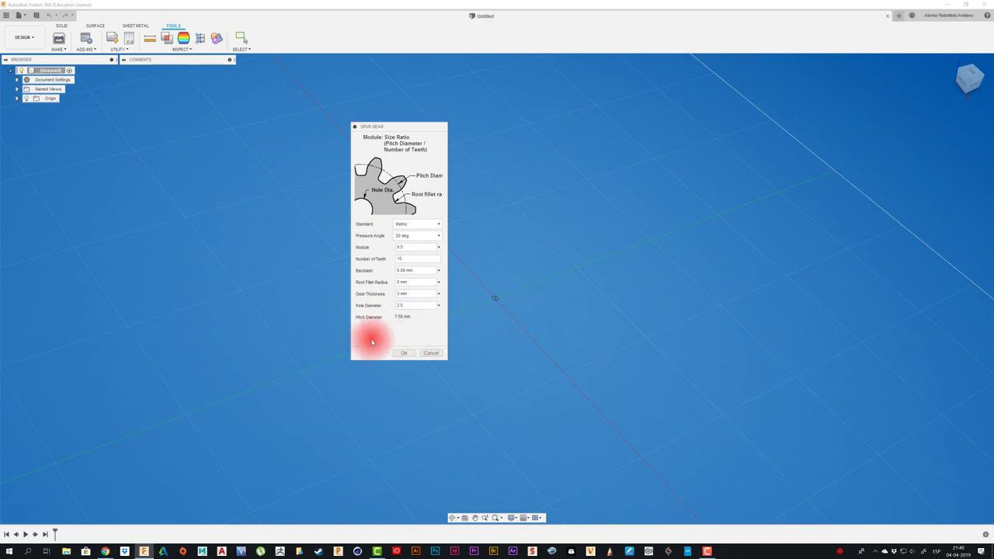
{"action": "left_click_drag", "start_coordinate": [399, 125], "coordinate": [553, 96]}
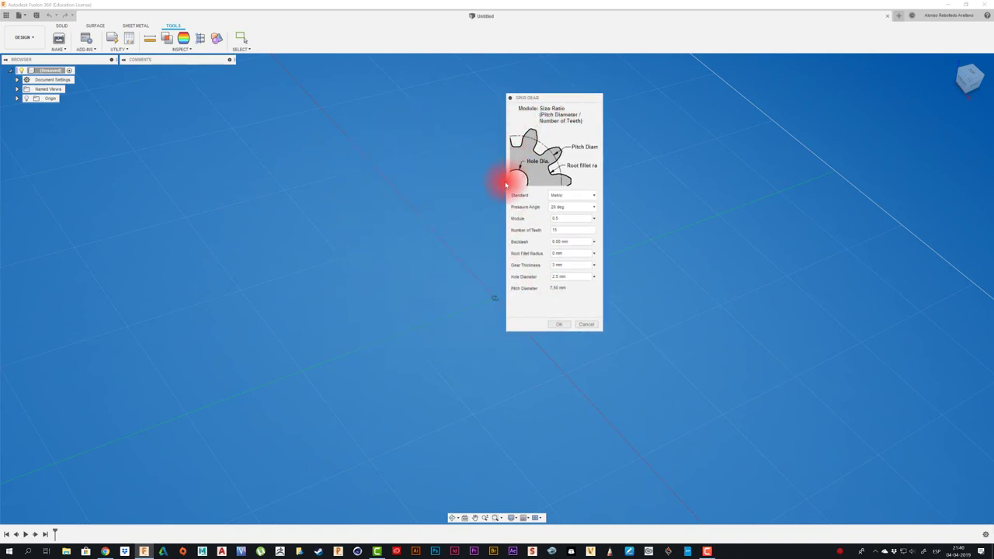
{"action": "left_click", "coordinate": [572, 219]}
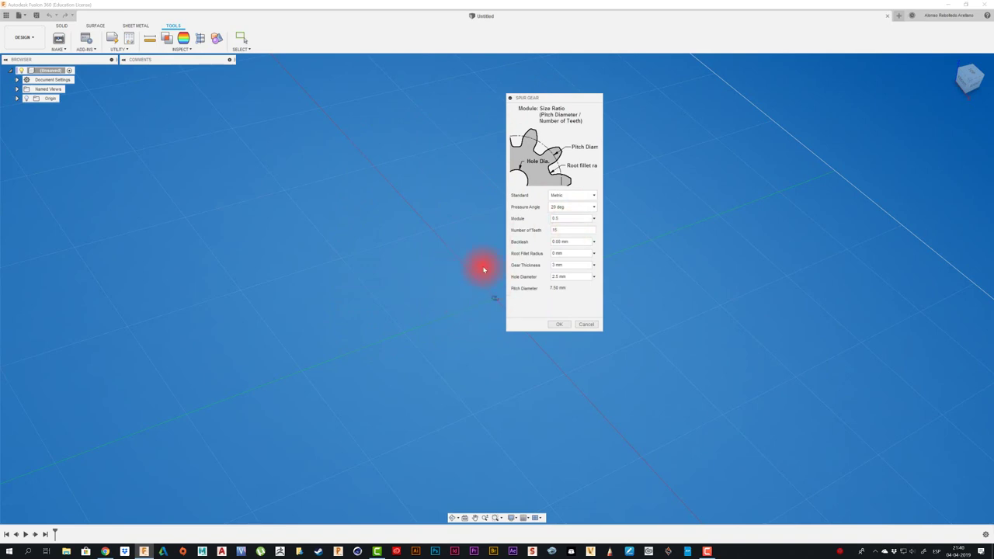
{"action": "left_click", "coordinate": [560, 324]}
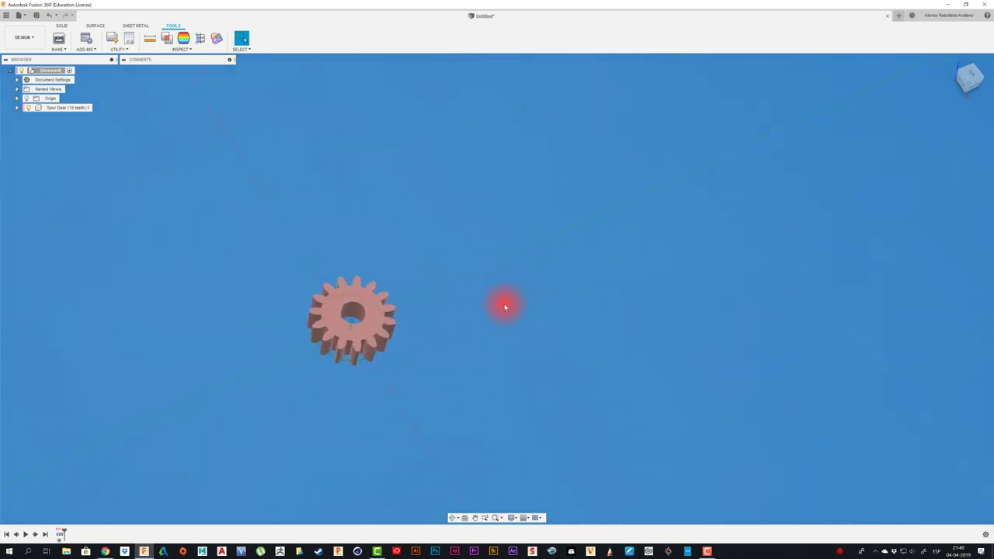
{"action": "mouse_move", "coordinate": [505, 307]}
{"action": "middle_mouse_down", "text": "shift"}
{"action": "mouse_move", "coordinate": [495, 324]}
{"action": "mouse_move", "coordinate": [337, 253]}
{"action": "mouse_move", "coordinate": [322, 285]}
{"action": "mouse_move", "coordinate": [841, 142]}
{"action": "middle_mouse_up", "text": "shift"}
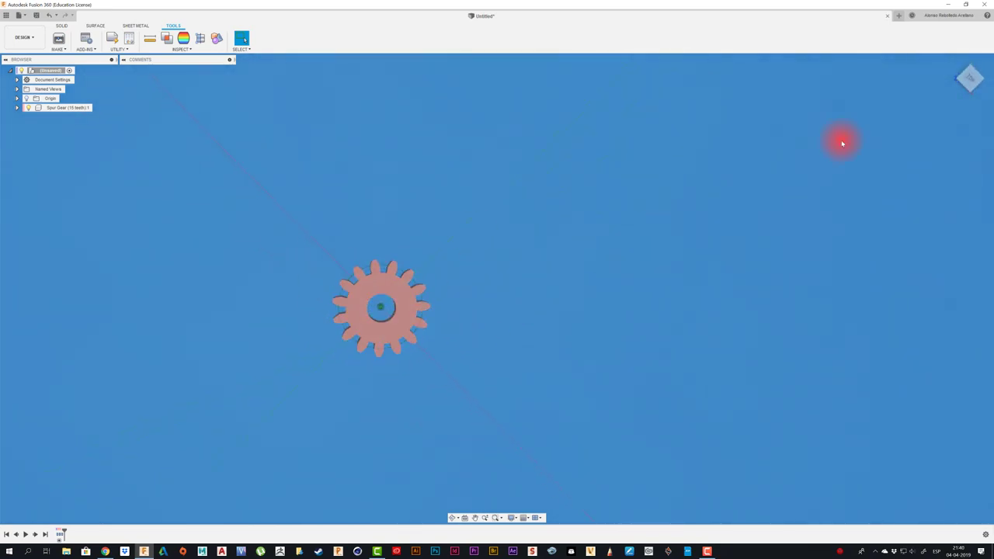
{"action": "left_click", "coordinate": [970, 79]}
{"action": "scroll", "coordinate": [379, 199], "scroll_direction": "up", "scroll_amount": 2}
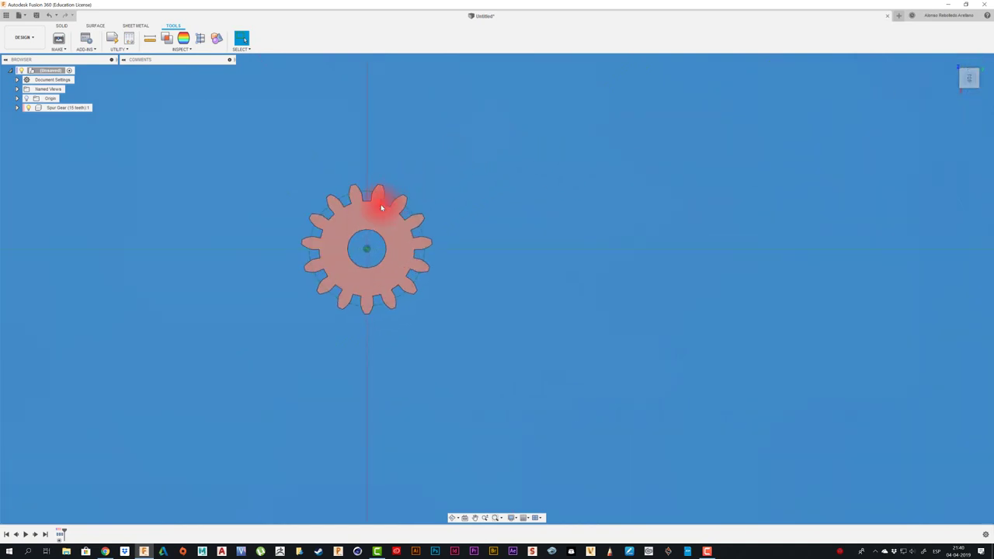
{"action": "scroll", "coordinate": [393, 201], "scroll_direction": "up", "scroll_amount": 3}
{"action": "left_click", "coordinate": [393, 196]}
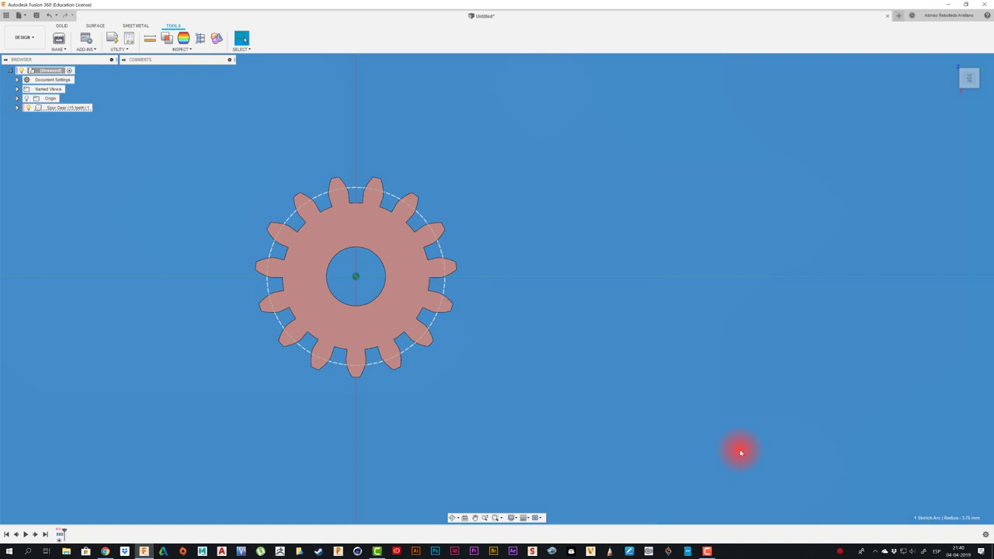
{"action": "left_click", "coordinate": [204, 165]}
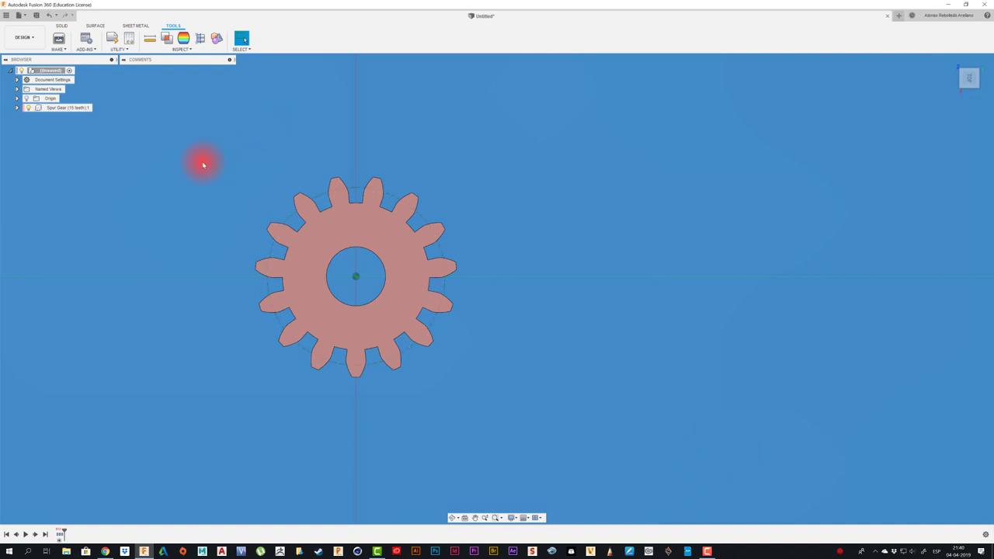
{"action": "left_click", "coordinate": [372, 226]}
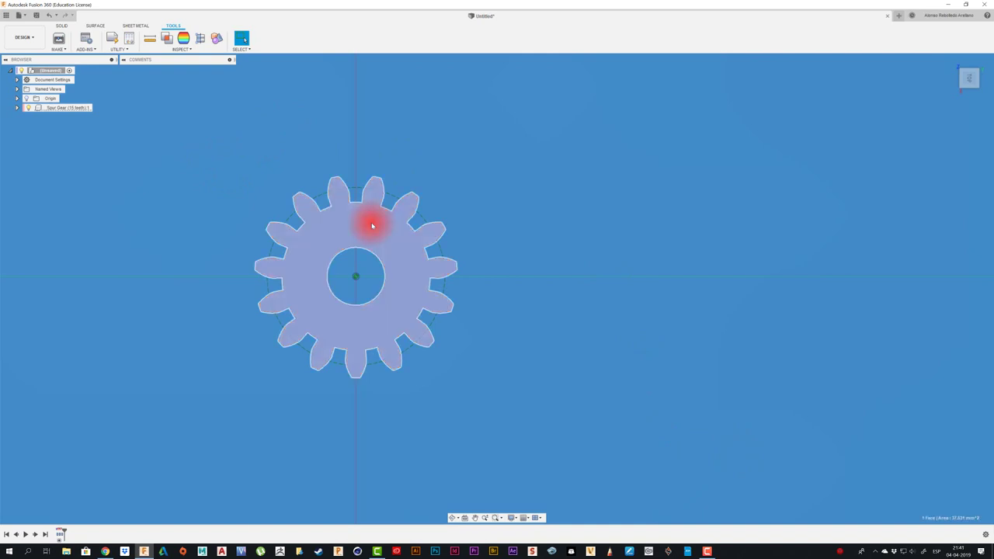
{"action": "left_click", "coordinate": [67, 108]}
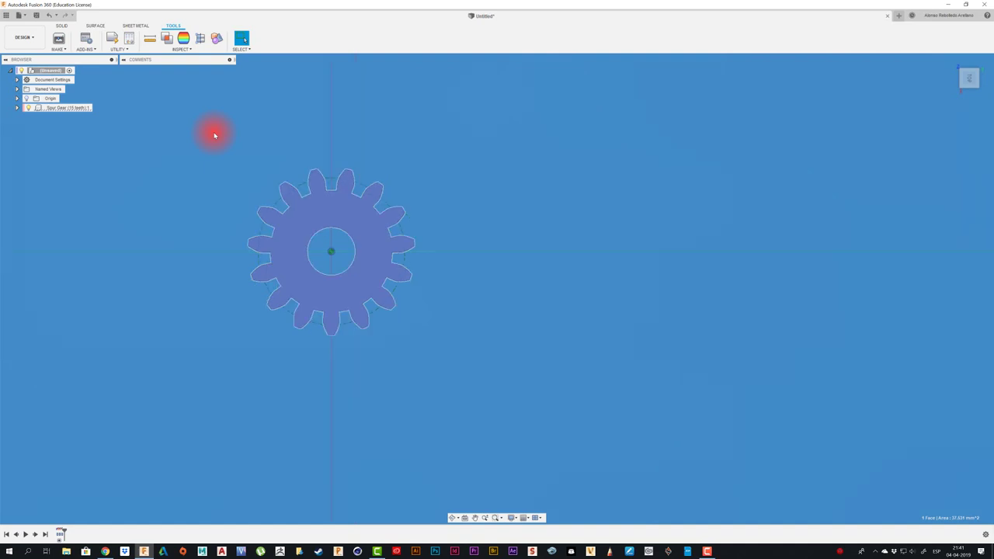
- Create a 25-tooth spur gear and place it beside the small gear
{"action": "left_click", "coordinate": [87, 39]}
{"action": "left_click", "coordinate": [531, 171]}
{"action": "left_click", "coordinate": [630, 300]}
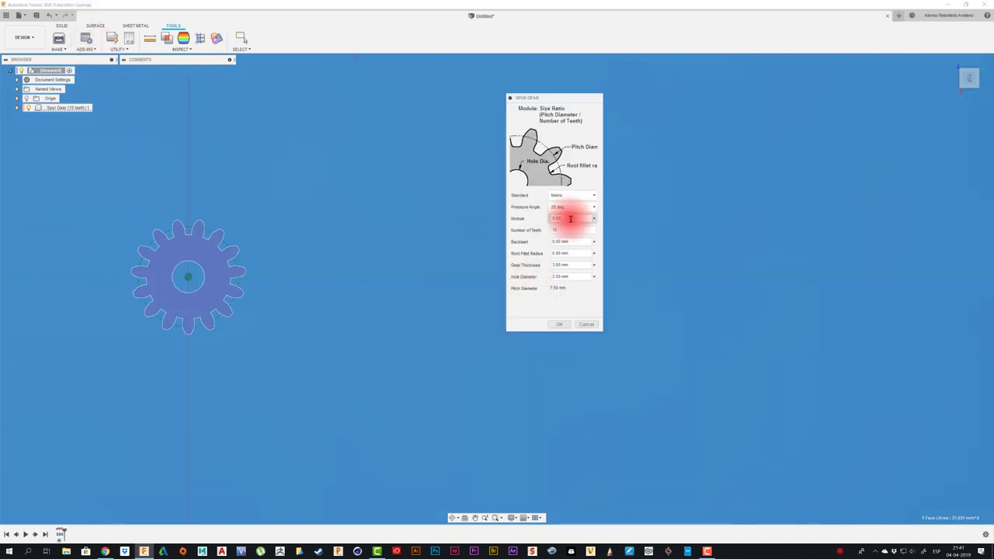
{"action": "left_click_drag", "start_coordinate": [572, 225], "coordinate": [541, 230]}
{"action": "type", "text": "5"}
{"action": "key", "text": "Return"}
{"action": "left_click_drag", "start_coordinate": [258, 259], "coordinate": [455, 260]}
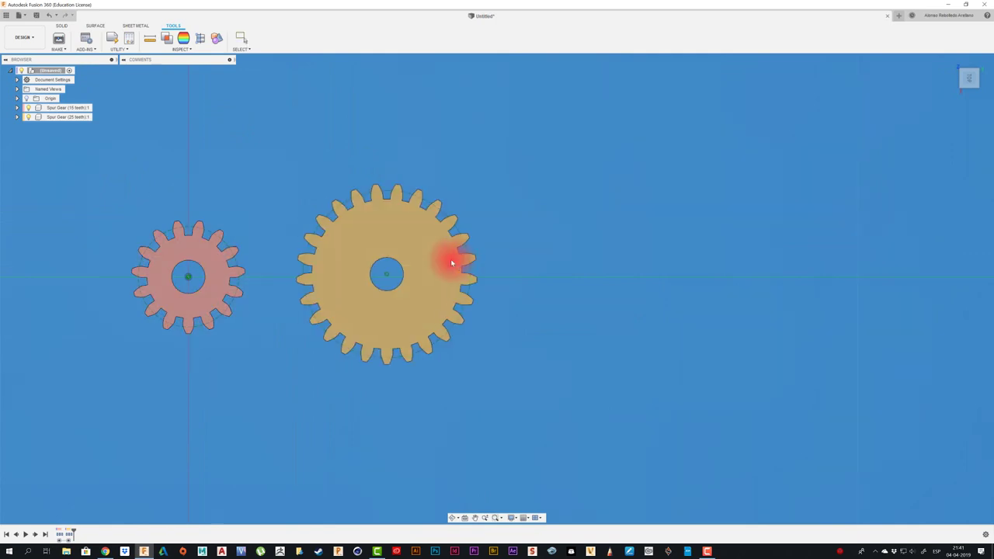
- Create a 31-tooth spur gear and place it right of the 25-tooth gear
{"action": "left_click", "coordinate": [86, 39]}
{"action": "left_click", "coordinate": [532, 170]}
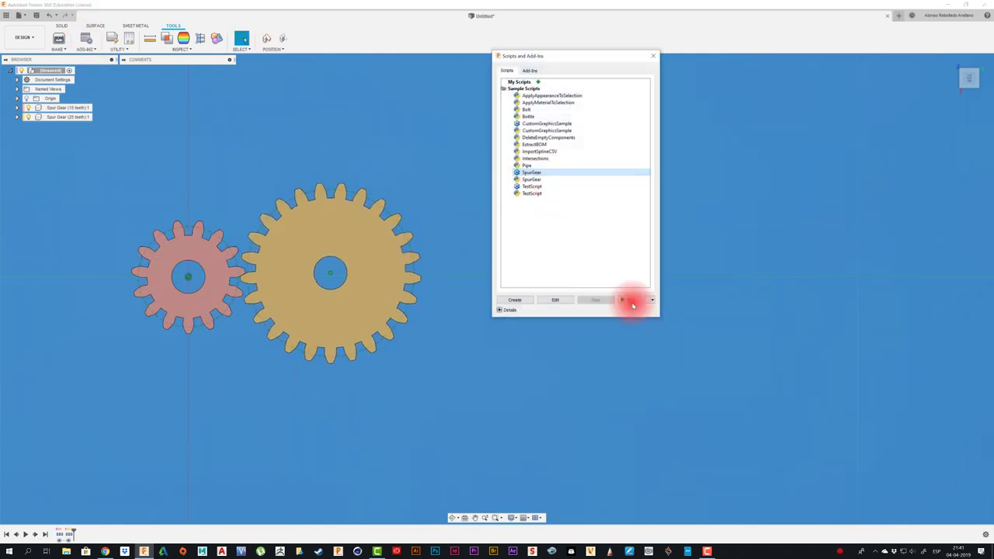
{"action": "left_click", "coordinate": [630, 301]}
{"action": "left_click_drag", "start_coordinate": [572, 230], "coordinate": [530, 230]}
{"action": "type", "text": "1"}
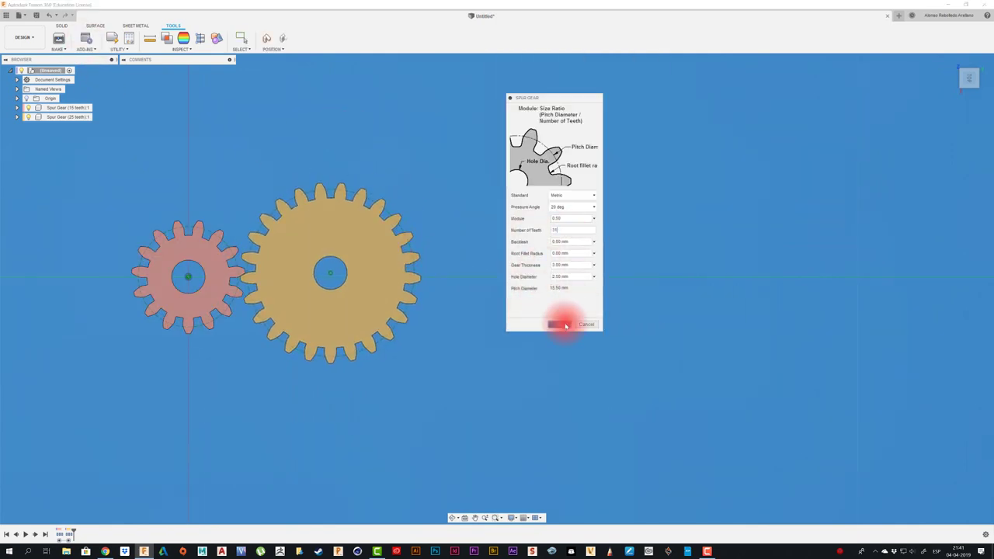
{"action": "left_click", "coordinate": [559, 324]}
{"action": "mouse_move", "coordinate": [271, 264]}
{"action": "left_mouse_down"}
{"action": "mouse_move", "coordinate": [568, 217]}
{"action": "mouse_move", "coordinate": [541, 229]}
{"action": "left_mouse_up"}
{"action": "scroll", "coordinate": [419, 180], "scroll_direction": "down", "scroll_amount": 2}
- Create a 99-tooth spur gear and move it right of the others
{"action": "left_click", "coordinate": [86, 39]}
{"action": "left_click", "coordinate": [631, 301]}
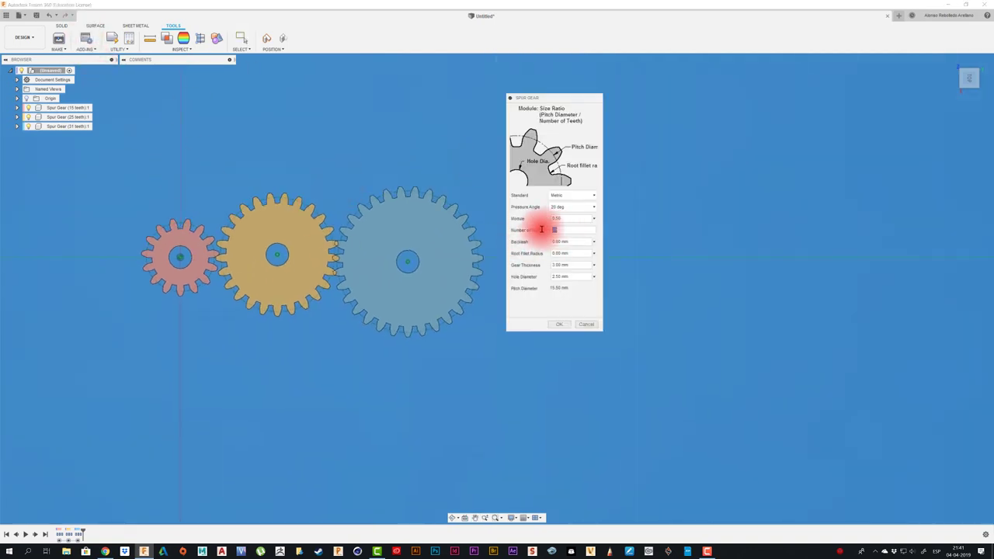
{"action": "type", "text": "10"}
{"action": "left_click", "coordinate": [560, 324]}
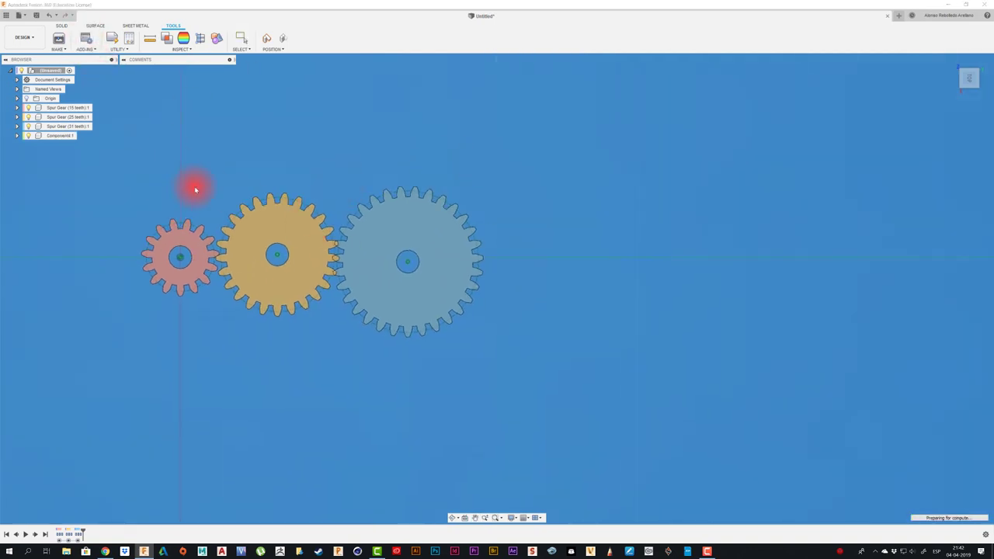
{"action": "left_click_drag", "start_coordinate": [222, 184], "coordinate": [728, 226]}
{"action": "scroll", "coordinate": [168, 213], "scroll_direction": "down", "scroll_amount": 3}
{"action": "mouse_move", "coordinate": [191, 288]}
{"action": "middle_mouse_down"}
{"action": "mouse_move", "coordinate": [38, 237]}
{"action": "mouse_move", "coordinate": [254, 268]}
{"action": "middle_mouse_up"}
{"action": "scroll", "coordinate": [254, 269], "scroll_direction": "down", "scroll_amount": 2}
- Create a 77-tooth spur gear and move it into position
{"action": "key", "text": "shift+s"}
{"action": "left_click", "coordinate": [544, 169]}
{"action": "left_click", "coordinate": [631, 301]}
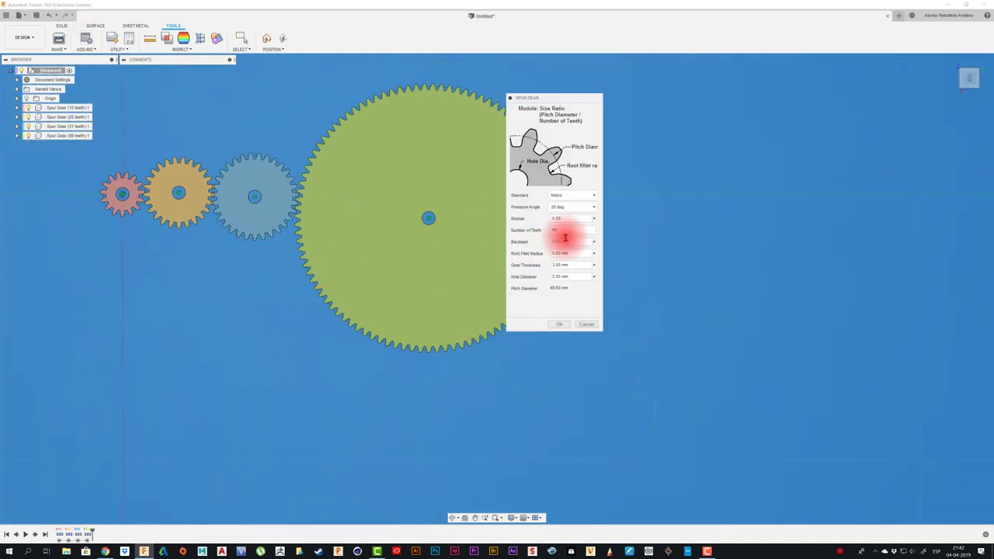
{"action": "left_click_drag", "start_coordinate": [566, 237], "coordinate": [527, 232]}
{"action": "left_click", "coordinate": [557, 326]}
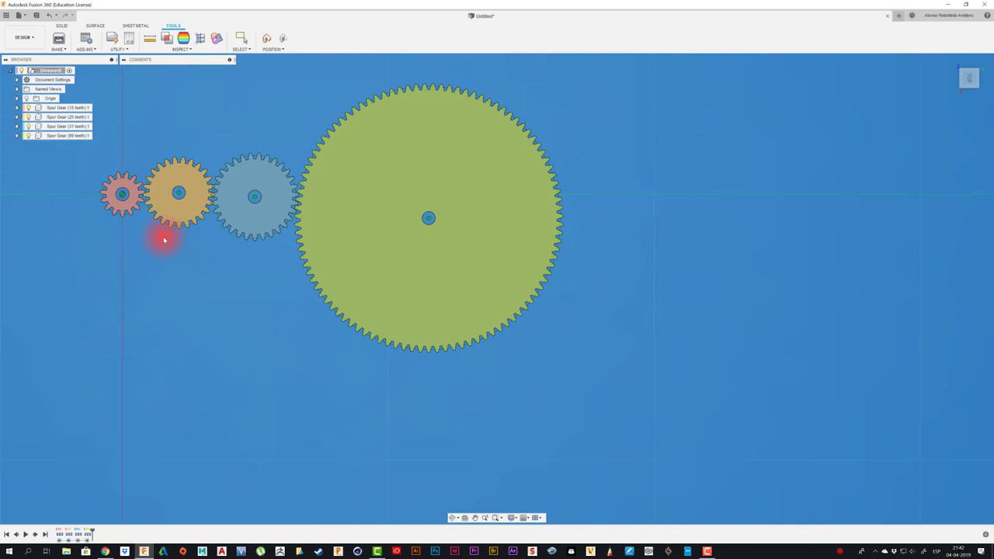
{"action": "mouse_move", "coordinate": [164, 241]}
{"action": "left_mouse_down"}
{"action": "mouse_move", "coordinate": [139, 231]}
{"action": "mouse_move", "coordinate": [661, 269]}
{"action": "mouse_move", "coordinate": [318, 497]}
{"action": "mouse_move", "coordinate": [255, 271]}
{"action": "left_mouse_up"}
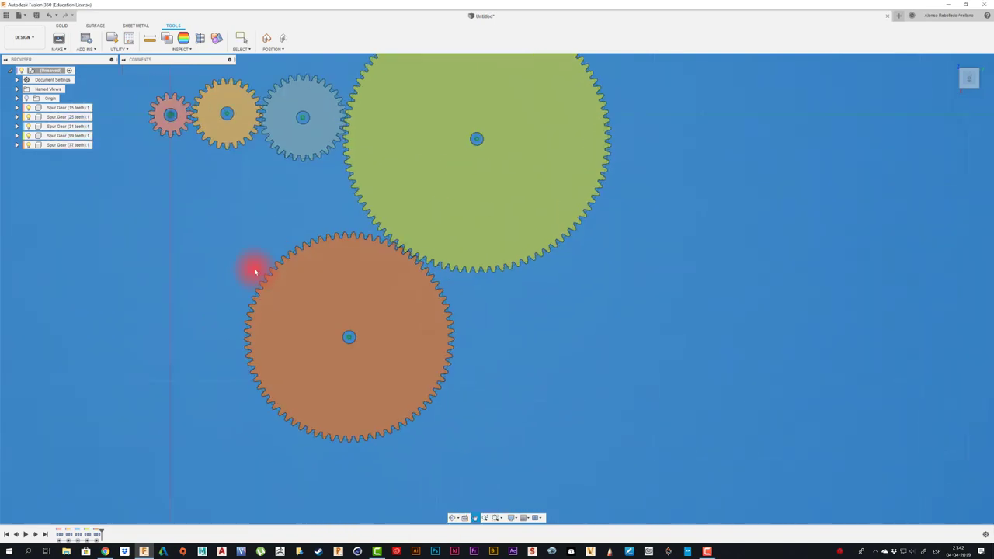
- Create a 50-tooth spur gear and place it beside the orange gear
{"action": "key", "text": "shift+s"}
{"action": "left_click", "coordinate": [533, 170]}
{"action": "left_click", "coordinate": [632, 297]}
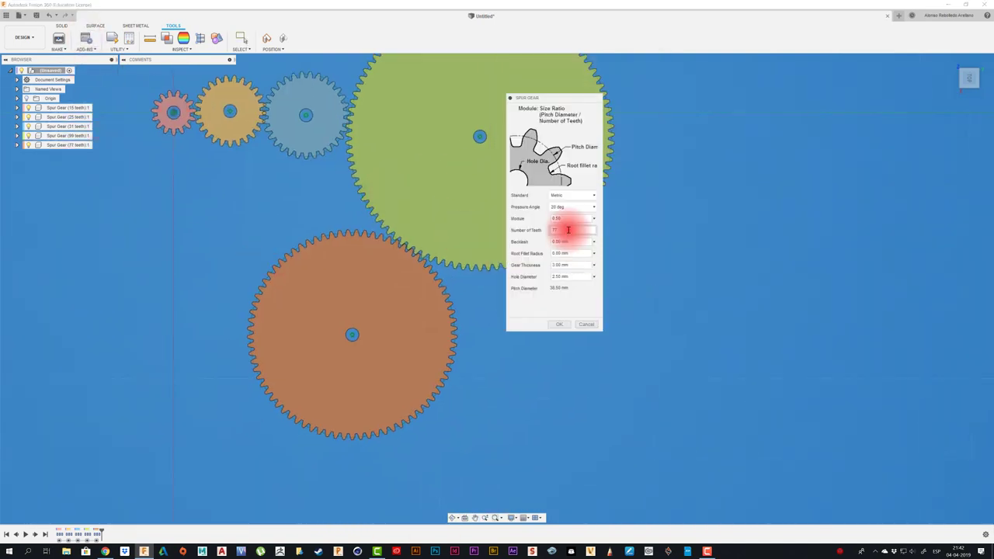
{"action": "type", "text": "50"}
{"action": "left_click", "coordinate": [560, 324]}
{"action": "left_click_drag", "start_coordinate": [199, 167], "coordinate": [534, 435]}
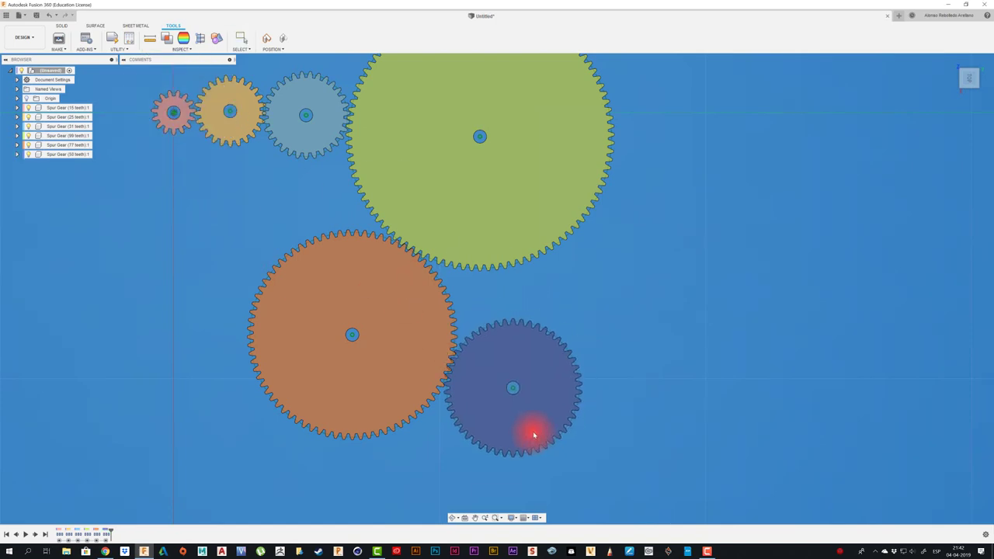
- Create a 44-tooth spur gear and place it beside the blue gear
{"action": "left_click", "coordinate": [85, 38]}
{"action": "left_click", "coordinate": [632, 297]}
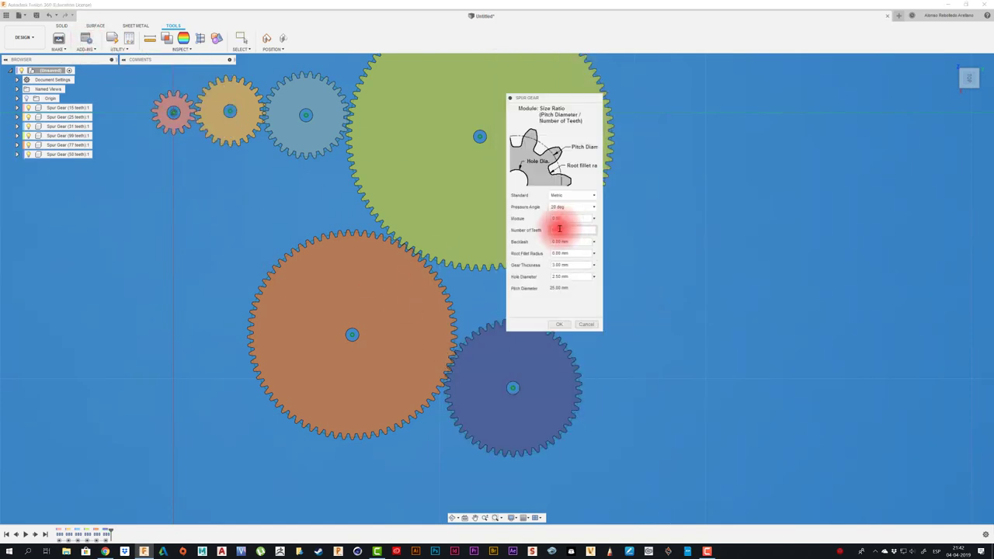
{"action": "type", "text": "45"}
{"action": "left_click", "coordinate": [559, 324]}
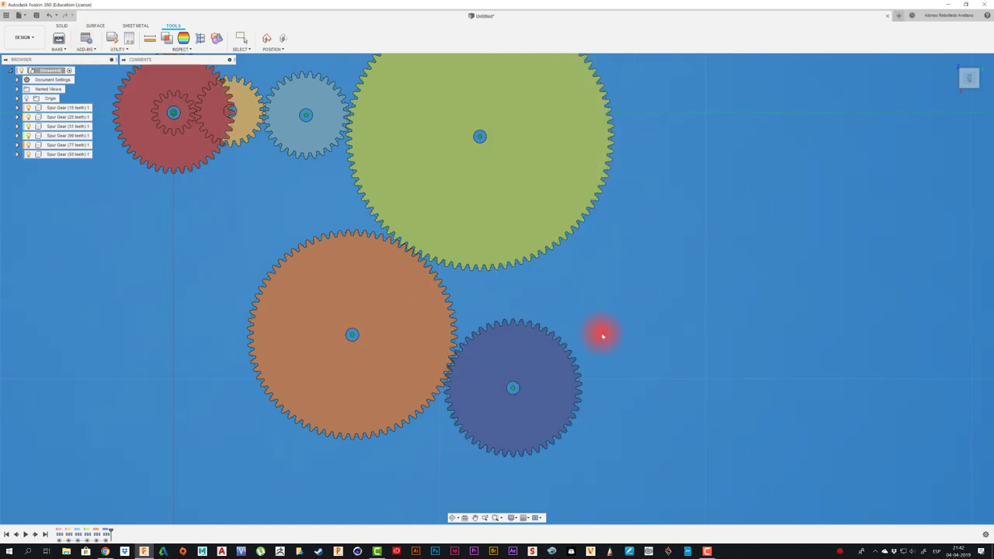
{"action": "left_click_drag", "start_coordinate": [183, 155], "coordinate": [655, 446]}
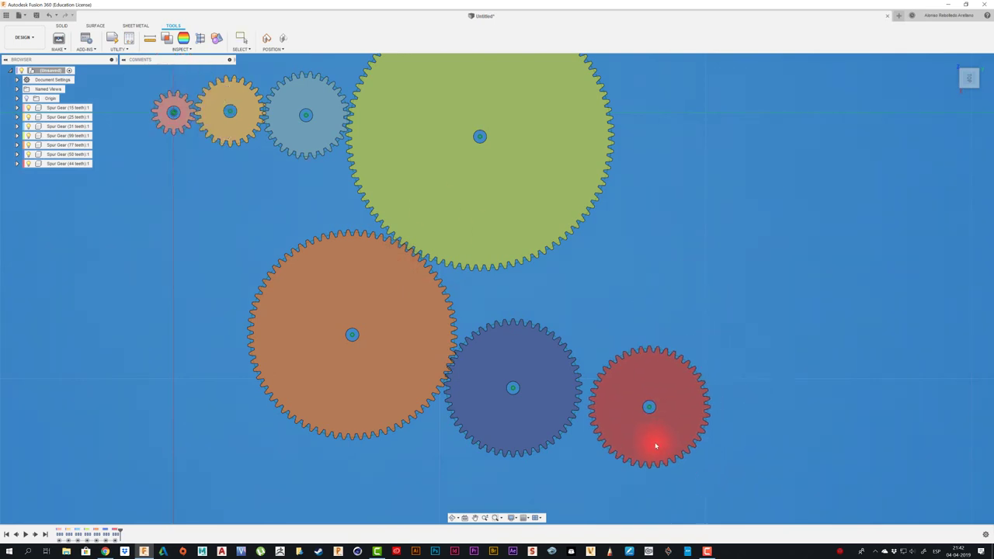
- Rotate and seat the 25-tooth tan gear so it meshes with the 15-tooth gear
{"action": "middle_click", "coordinate": [507, 286]}
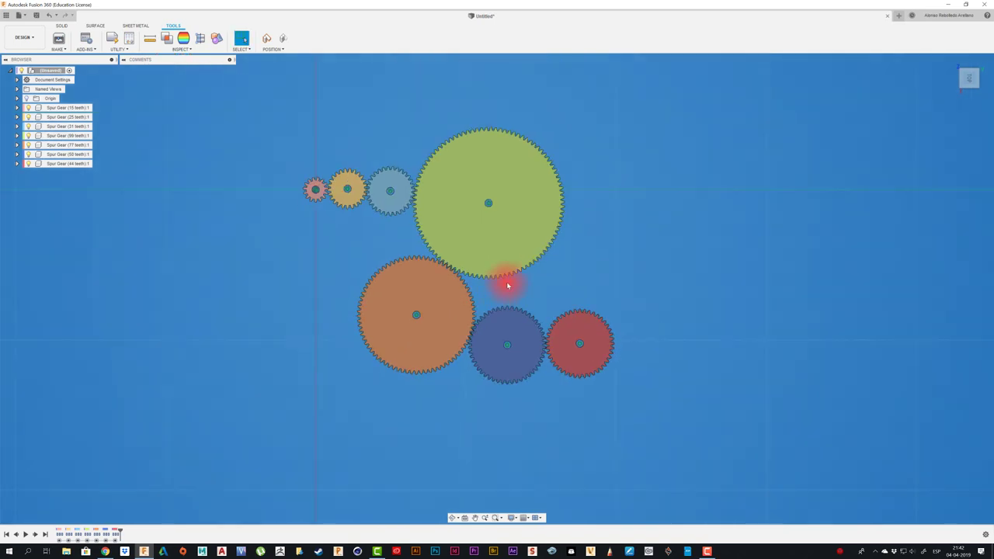
{"action": "scroll", "coordinate": [357, 156], "scroll_direction": "up", "scroll_amount": 2}
{"action": "scroll", "coordinate": [356, 157], "scroll_direction": "up", "scroll_amount": 2}
{"action": "scroll", "coordinate": [357, 160], "scroll_direction": "up", "scroll_amount": 2}
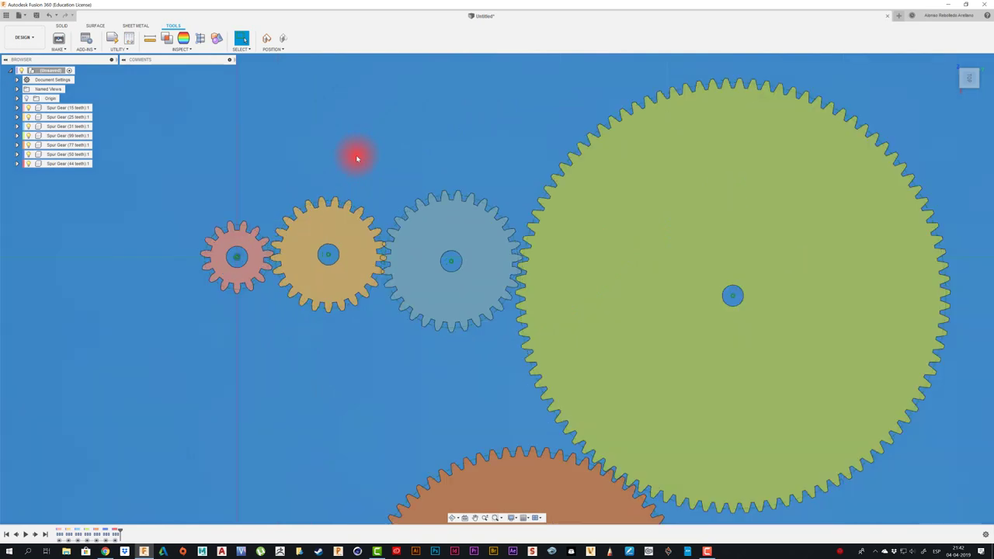
{"action": "scroll", "coordinate": [357, 160], "scroll_direction": "up", "scroll_amount": 2}
{"action": "middle_click_drag", "start_coordinate": [347, 293], "coordinate": [371, 262]}
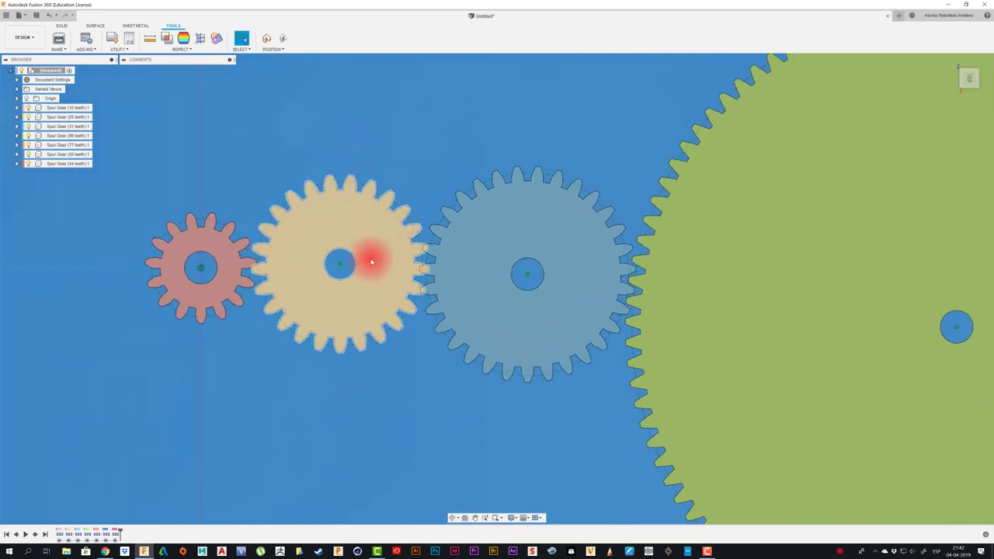
{"action": "left_click_drag", "start_coordinate": [371, 262], "coordinate": [275, 196]}
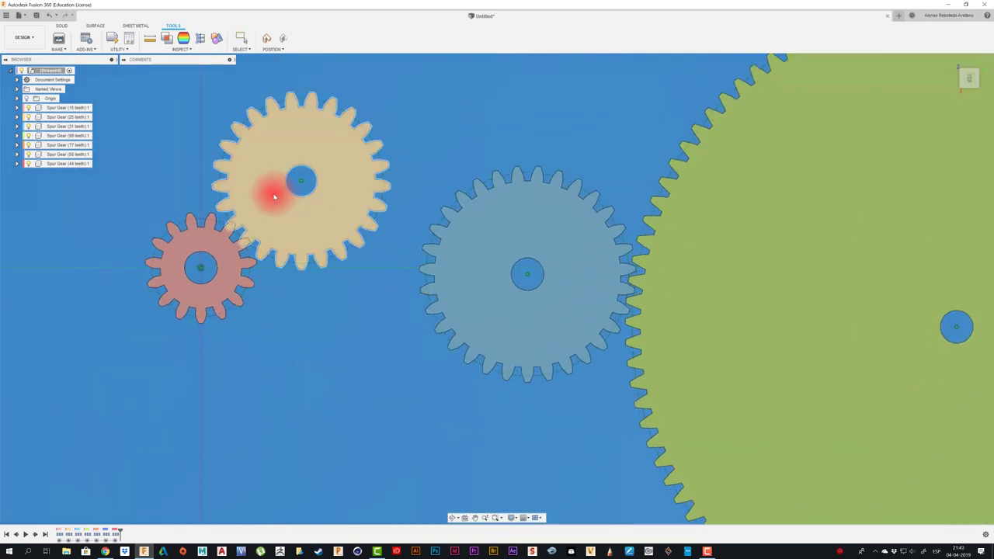
{"action": "scroll", "coordinate": [275, 198], "scroll_direction": "up", "scroll_amount": 2}
{"action": "scroll", "coordinate": [233, 247], "scroll_direction": "up", "scroll_amount": 1}
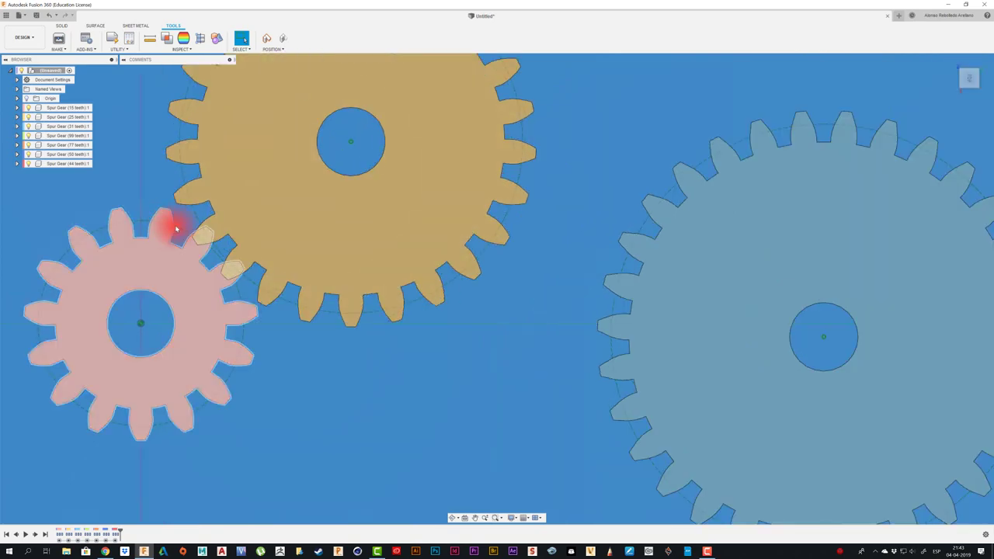
{"action": "left_click_drag", "start_coordinate": [177, 229], "coordinate": [195, 210]}
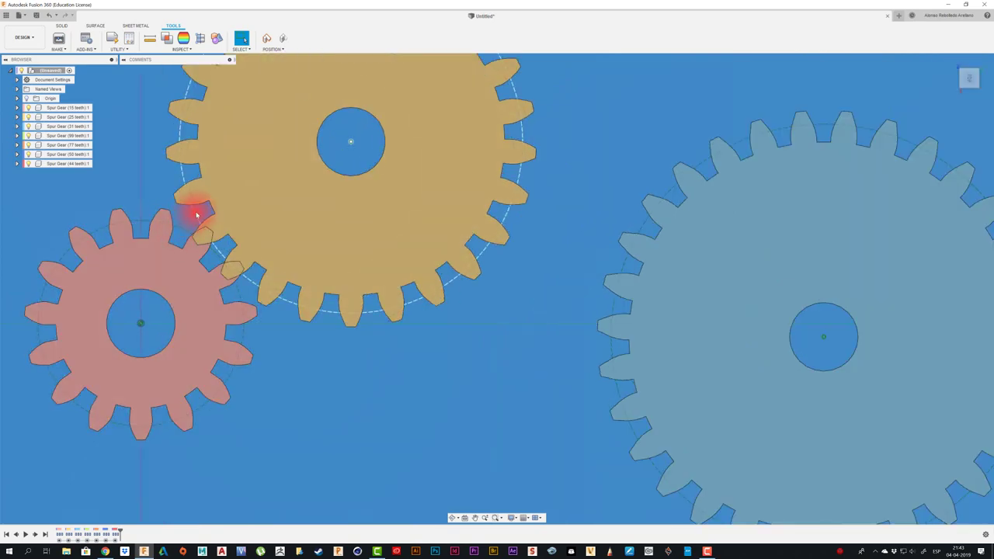
{"action": "scroll", "coordinate": [278, 225], "scroll_direction": "up", "scroll_amount": 2}
{"action": "scroll", "coordinate": [315, 237], "scroll_direction": "up", "scroll_amount": 1}
{"action": "left_click_drag", "start_coordinate": [319, 241], "coordinate": [324, 268]}
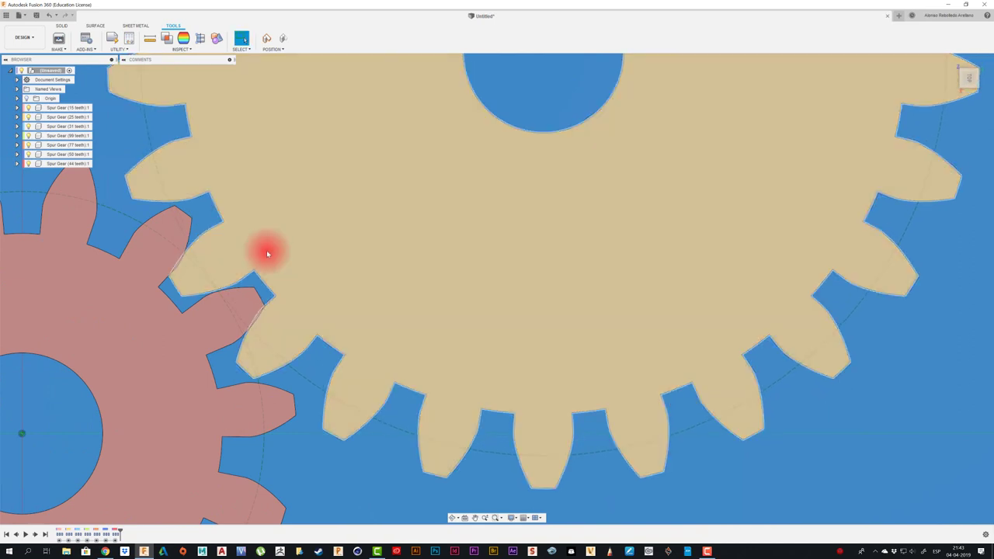
{"action": "mouse_move", "coordinate": [324, 268]}
{"action": "left_mouse_down"}
{"action": "mouse_move", "coordinate": [169, 154]}
{"action": "mouse_move", "coordinate": [121, 196]}
{"action": "mouse_move", "coordinate": [210, 279]}
{"action": "left_mouse_up"}
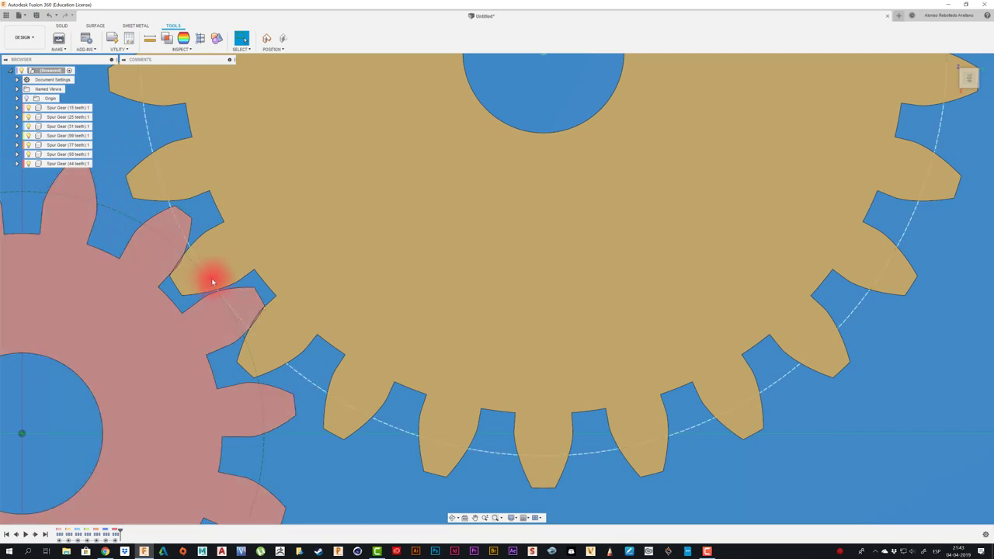
- Mesh the 31-tooth gear, the large green gear and the orange gear into the chain
{"action": "scroll", "coordinate": [173, 229], "scroll_direction": "down", "scroll_amount": 3}
{"action": "scroll", "coordinate": [172, 235], "scroll_direction": "down", "scroll_amount": 3}
{"action": "scroll", "coordinate": [172, 233], "scroll_direction": "down", "scroll_amount": 3}
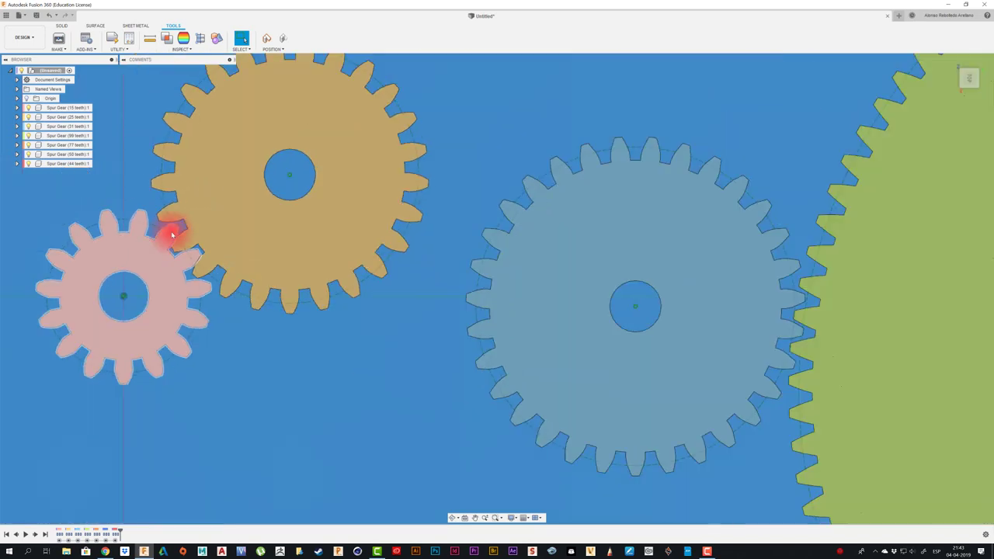
{"action": "mouse_move", "coordinate": [535, 290]}
{"action": "left_mouse_down"}
{"action": "mouse_move", "coordinate": [369, 376]}
{"action": "mouse_move", "coordinate": [394, 409]}
{"action": "mouse_move", "coordinate": [377, 393]}
{"action": "left_mouse_up"}
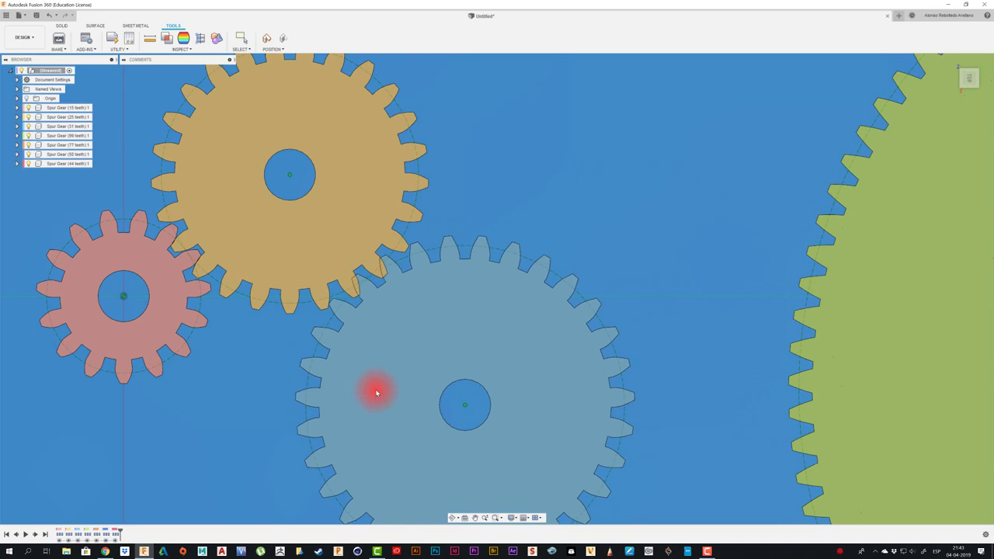
{"action": "scroll", "coordinate": [396, 365], "scroll_direction": "down", "scroll_amount": 2}
{"action": "scroll", "coordinate": [424, 322], "scroll_direction": "down", "scroll_amount": 2}
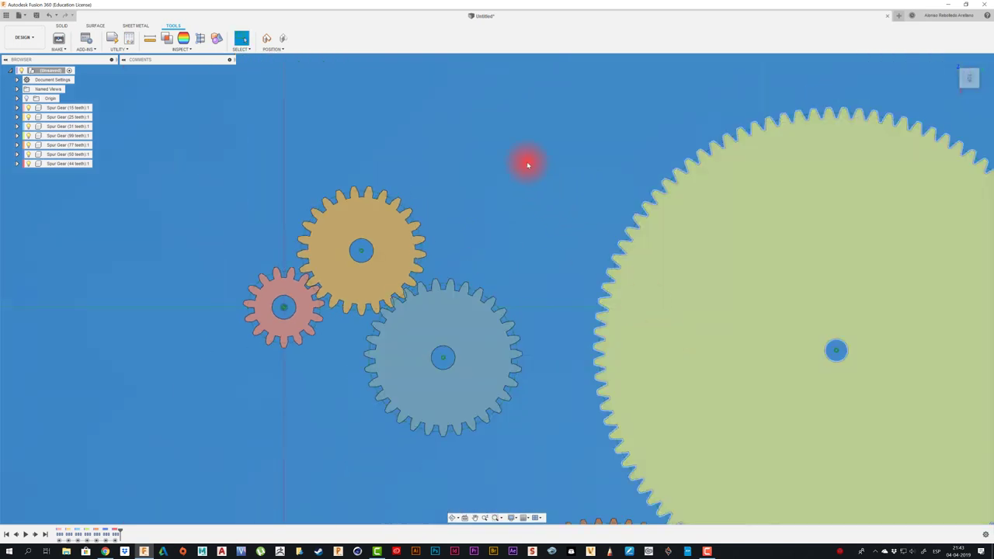
{"action": "left_click_drag", "start_coordinate": [755, 444], "coordinate": [585, 251]}
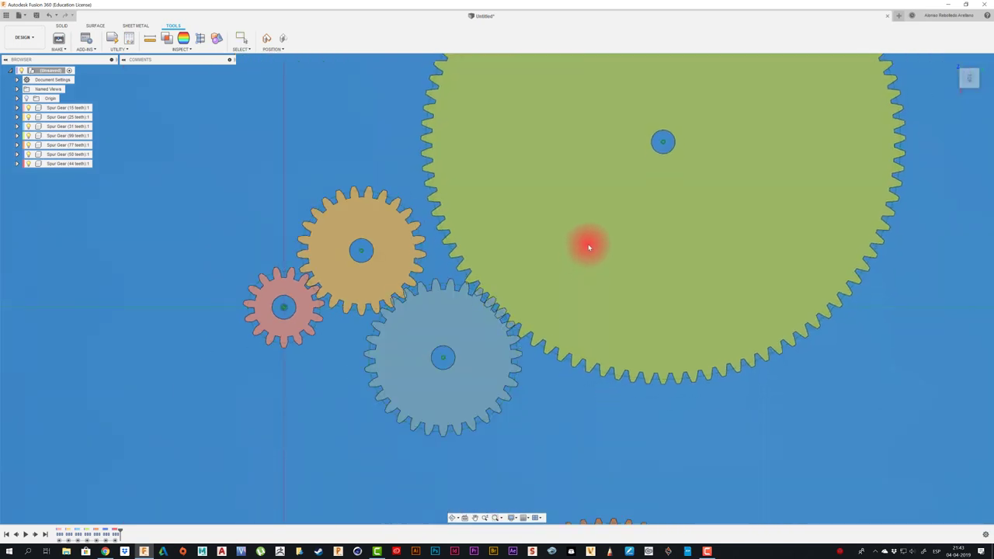
{"action": "scroll", "coordinate": [406, 243], "scroll_direction": "down", "scroll_amount": 3}
{"action": "scroll", "coordinate": [406, 243], "scroll_direction": "down", "scroll_amount": 2}
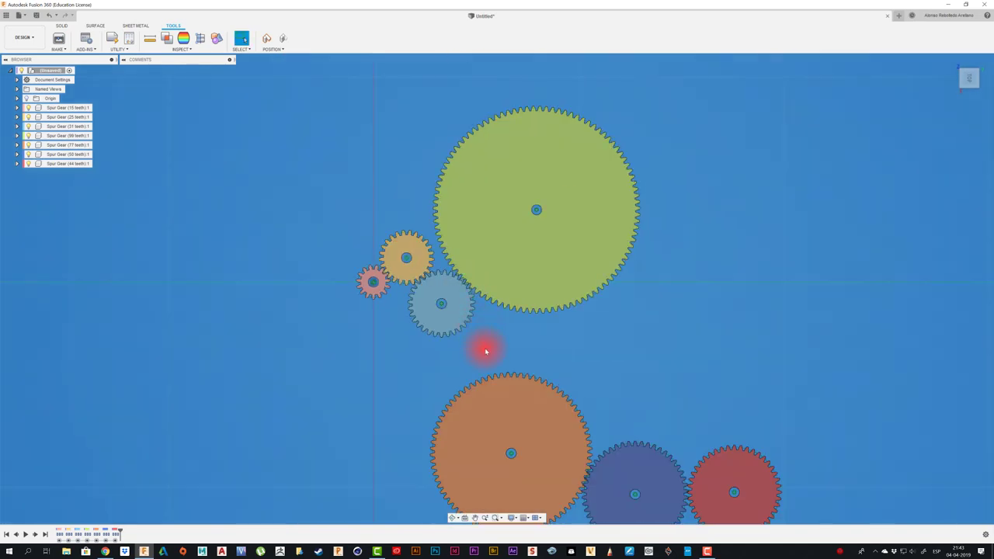
{"action": "mouse_move", "coordinate": [557, 357]}
{"action": "left_mouse_down"}
{"action": "mouse_move", "coordinate": [528, 334]}
{"action": "mouse_move", "coordinate": [520, 344]}
{"action": "mouse_move", "coordinate": [519, 335]}
{"action": "left_mouse_up"}
- Mesh the blue gear beside the orange gear and the red gear at the blue gear's right
{"action": "scroll", "coordinate": [528, 334], "scroll_direction": "up", "scroll_amount": 2}
{"action": "scroll", "coordinate": [541, 335], "scroll_direction": "up", "scroll_amount": 2}
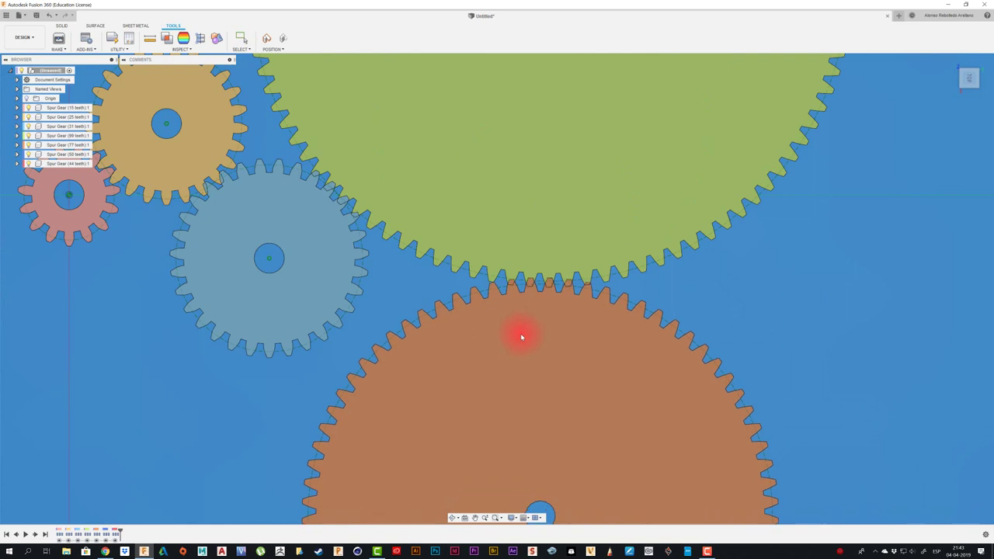
{"action": "scroll", "coordinate": [439, 329], "scroll_direction": "down", "scroll_amount": 3}
{"action": "middle_click_drag", "start_coordinate": [584, 347], "coordinate": [528, 233]}
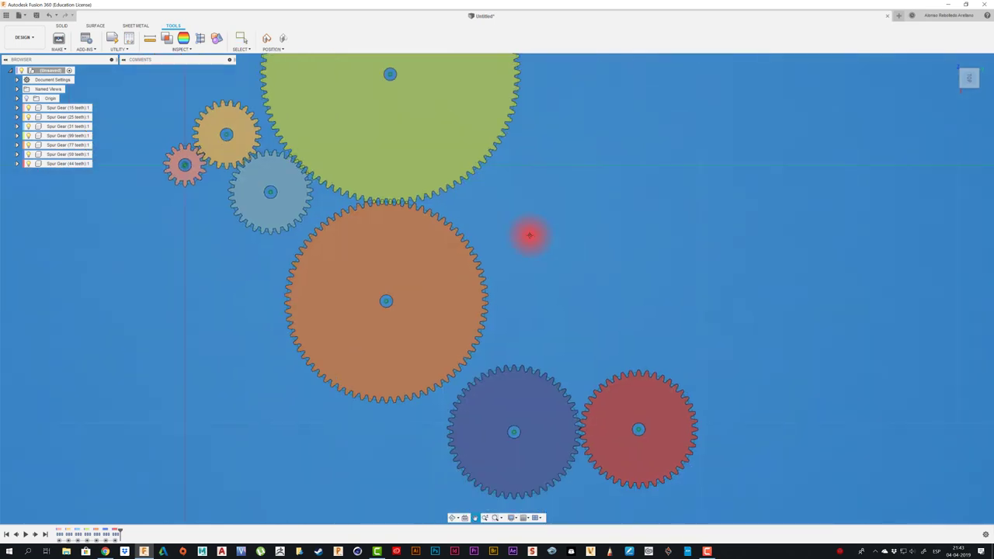
{"action": "left_click_drag", "start_coordinate": [515, 355], "coordinate": [539, 281]}
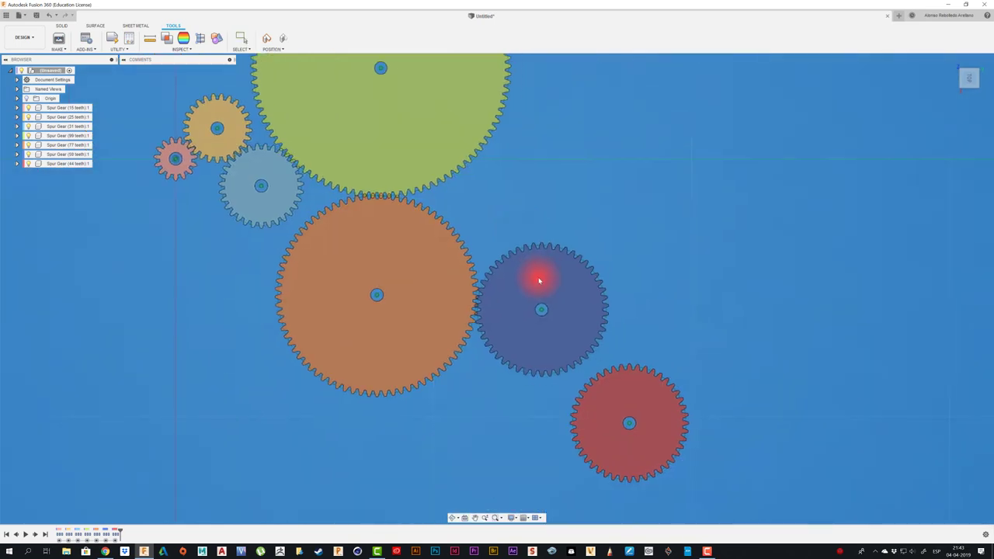
{"action": "mouse_move", "coordinate": [621, 377]}
{"action": "left_mouse_down"}
{"action": "mouse_move", "coordinate": [635, 238]}
{"action": "mouse_move", "coordinate": [621, 175]}
{"action": "left_mouse_up"}
{"action": "scroll", "coordinate": [467, 257], "scroll_direction": "down", "scroll_amount": 4}
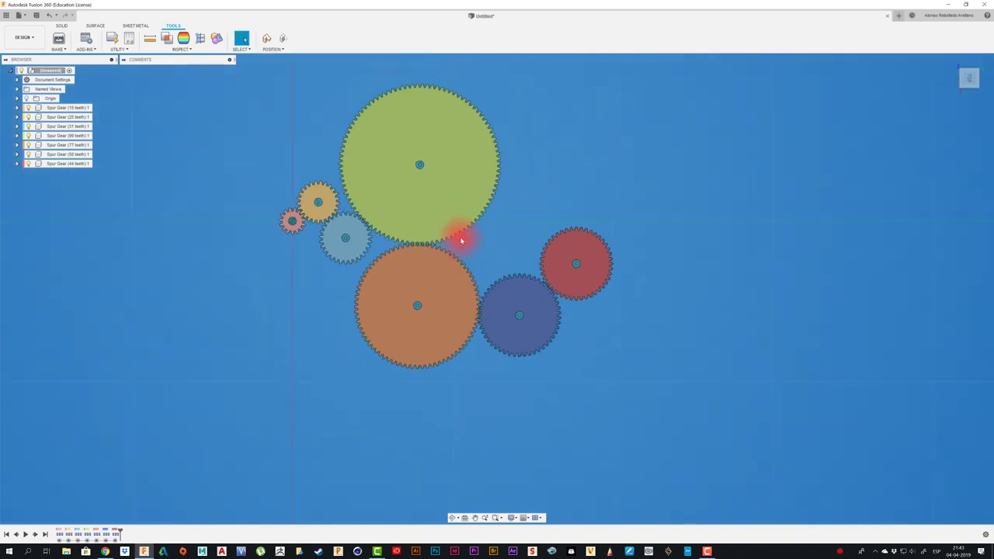
{"action": "scroll", "coordinate": [498, 260], "scroll_direction": "up", "scroll_amount": 2}
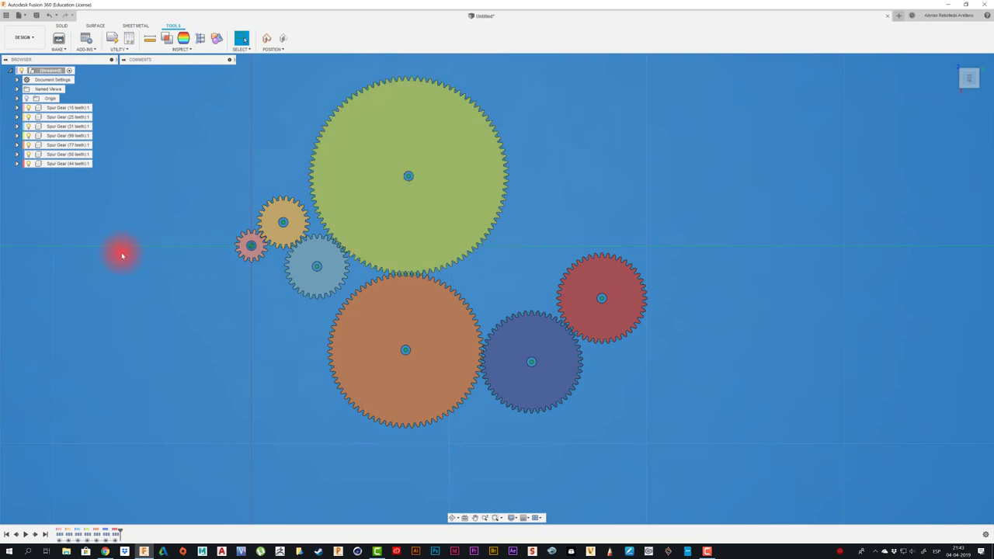
{"action": "scroll", "coordinate": [233, 264], "scroll_direction": "up", "scroll_amount": 3}
{"action": "key", "text": "Escape"}
{"action": "scroll", "coordinate": [260, 299], "scroll_direction": "up", "scroll_amount": 1}
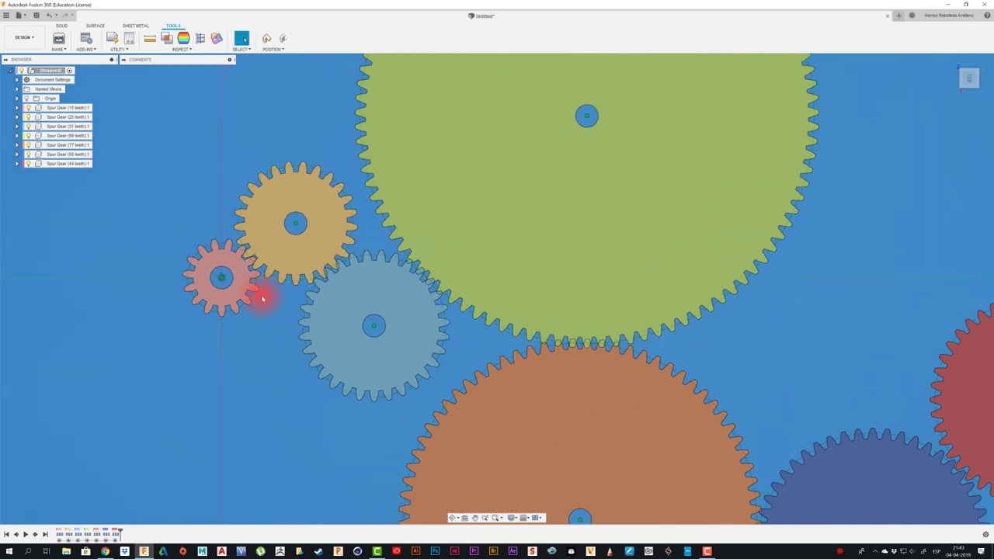
{"action": "left_click", "coordinate": [253, 297]}
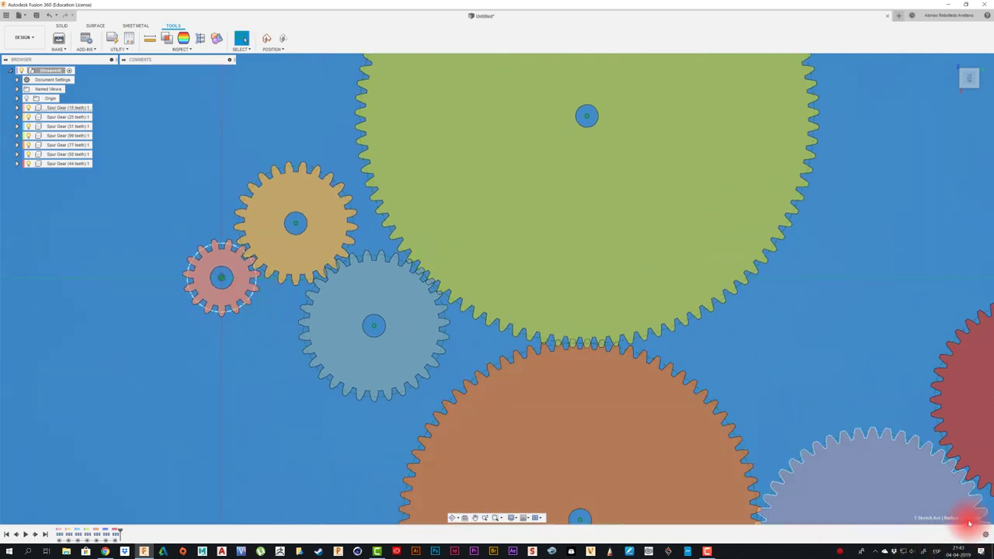
{"action": "left_click", "coordinate": [287, 280]}
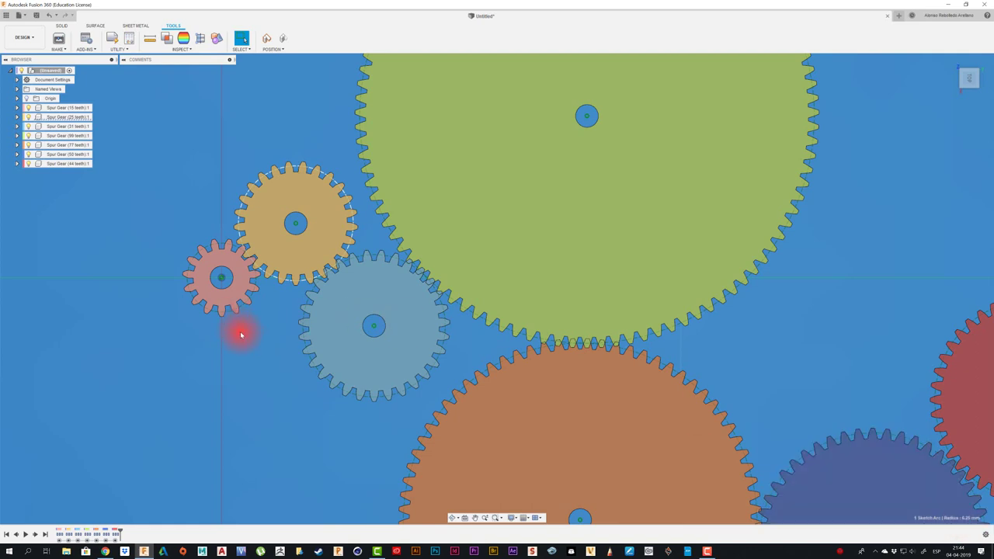
{"action": "left_click", "coordinate": [306, 344]}
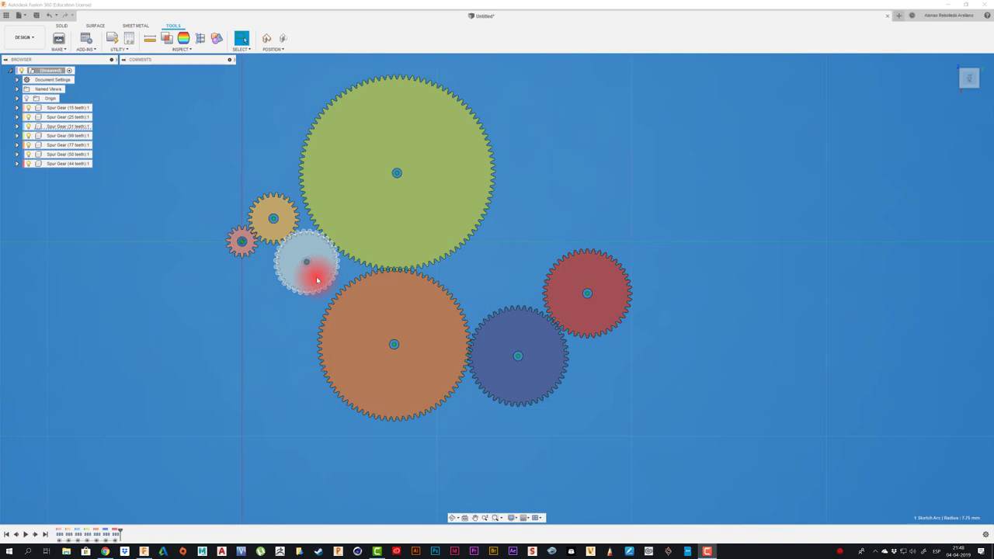
- Add a new empty component to the design and name it HOUSING
{"action": "right_click", "coordinate": [65, 71]}
{"action": "left_click", "coordinate": [76, 80]}
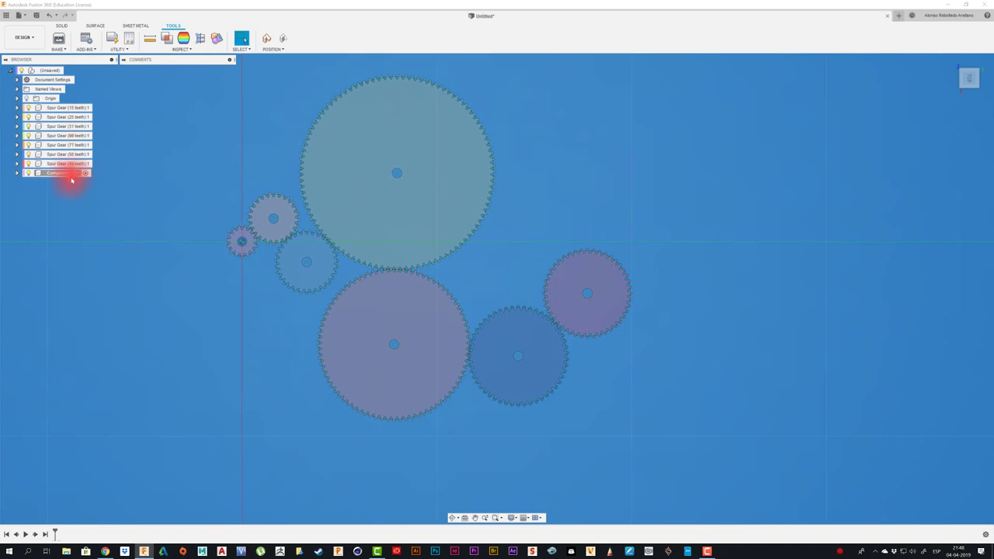
{"action": "double_click", "coordinate": [72, 176]}
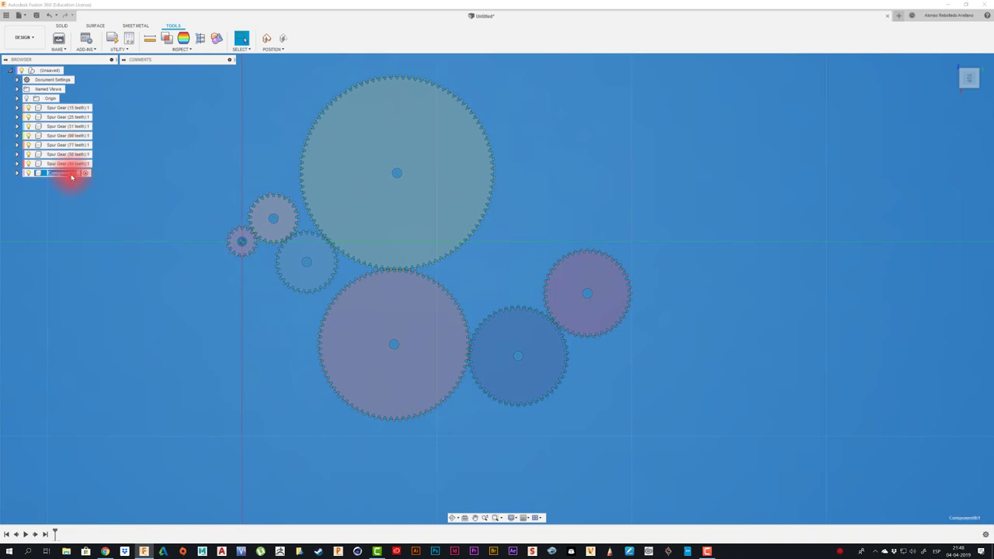
{"action": "type", "text": "N"}
{"action": "type", "text": "ou"}
{"action": "type", "text": "g"}
{"action": "key", "text": "Return"}
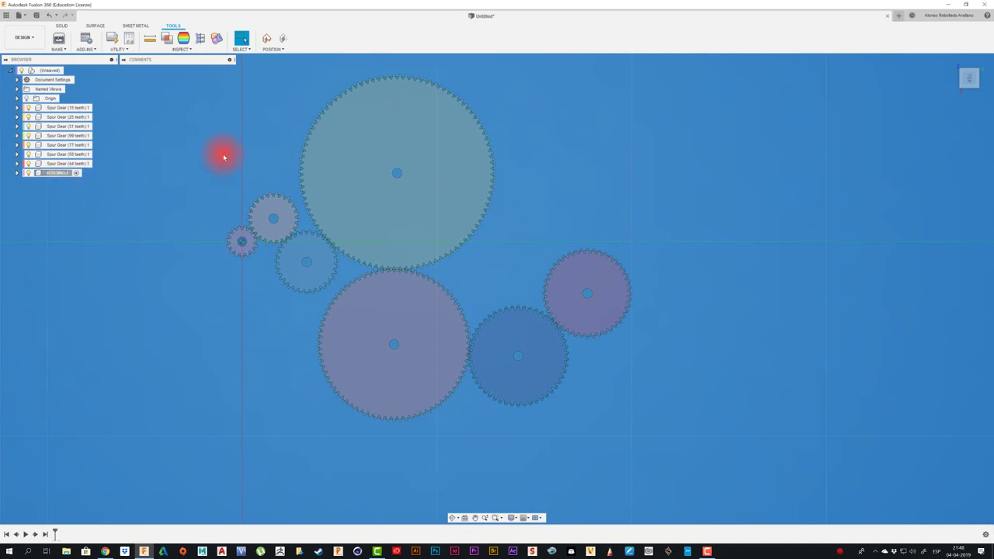
- Start a new sketch on the gear plane and orient the view over the gears
{"action": "left_click", "coordinate": [62, 25]}
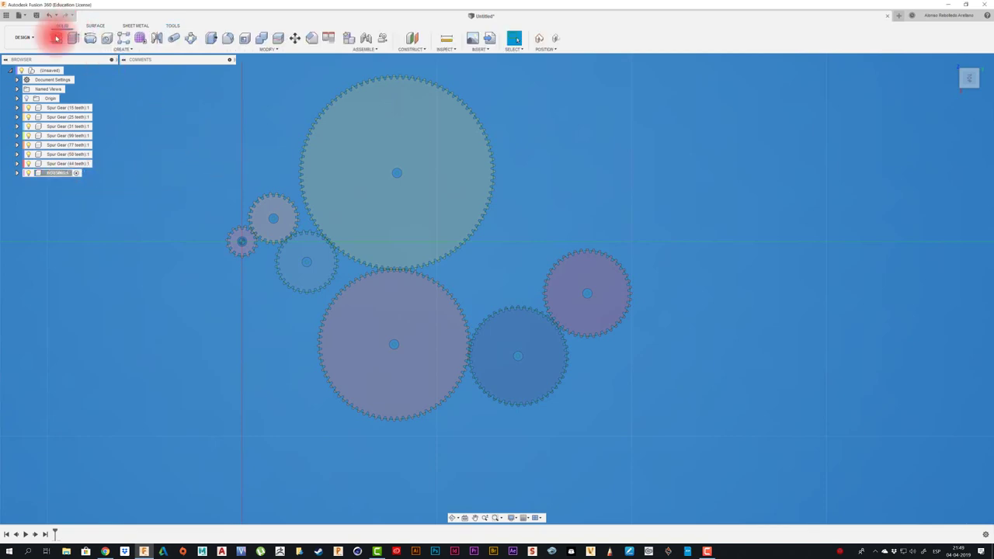
{"action": "left_click", "coordinate": [59, 40]}
{"action": "left_click", "coordinate": [260, 275]}
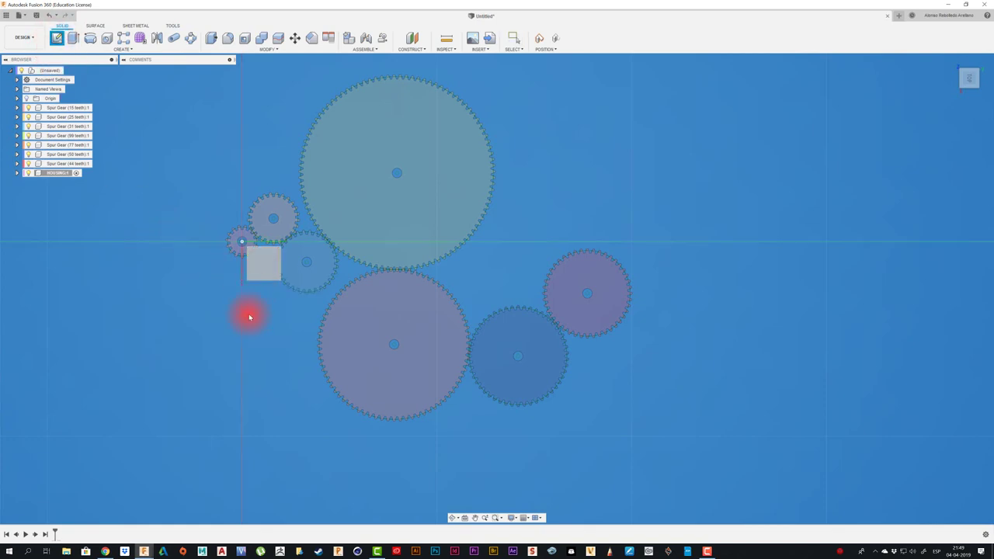
{"action": "left_click", "coordinate": [548, 287]}
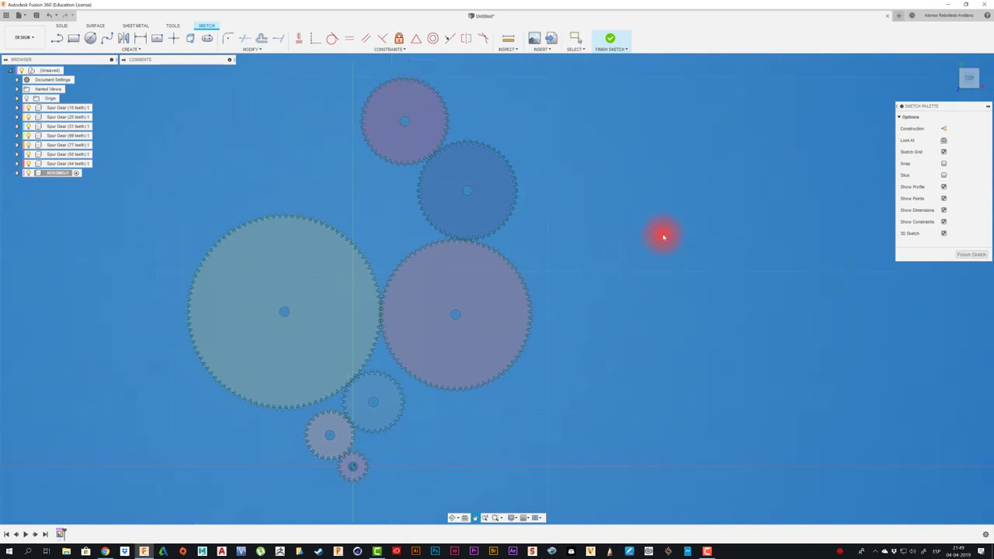
{"action": "left_click", "coordinate": [985, 69]}
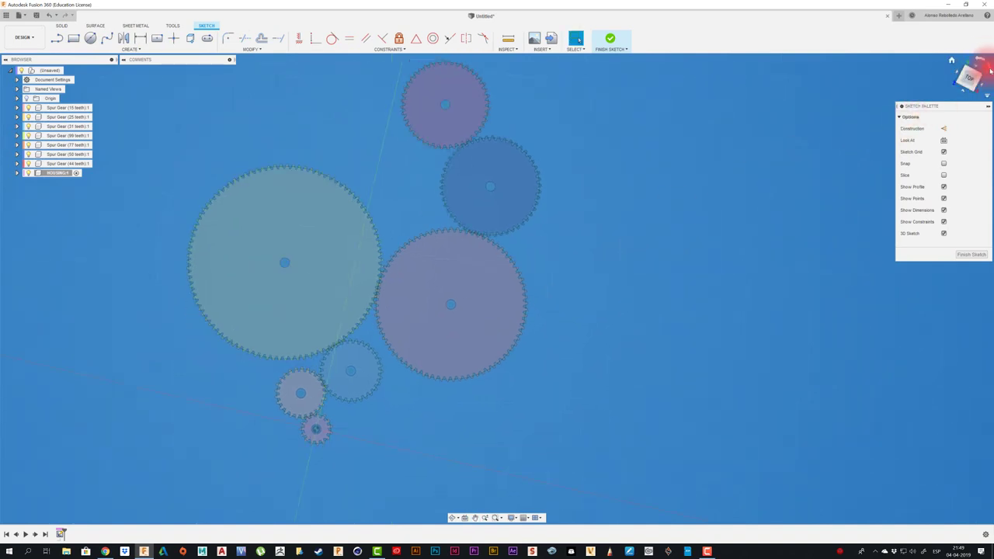
{"action": "middle_click_drag", "start_coordinate": [718, 181], "coordinate": [626, 329]}
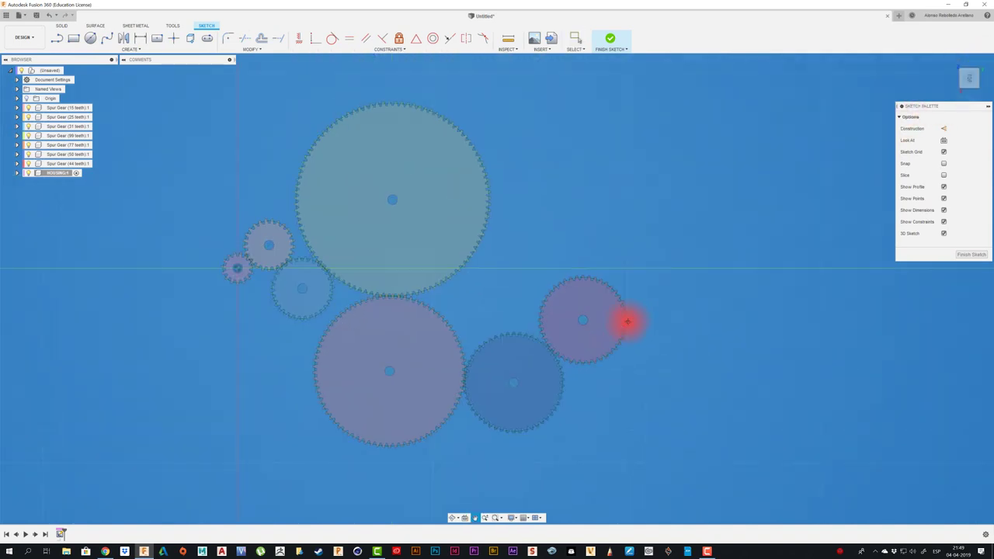
- Draw a closed outline of straight lines around all seven gears
{"action": "left_click", "coordinate": [57, 40]}
{"action": "left_click_drag", "start_coordinate": [204, 303], "coordinate": [206, 243]}
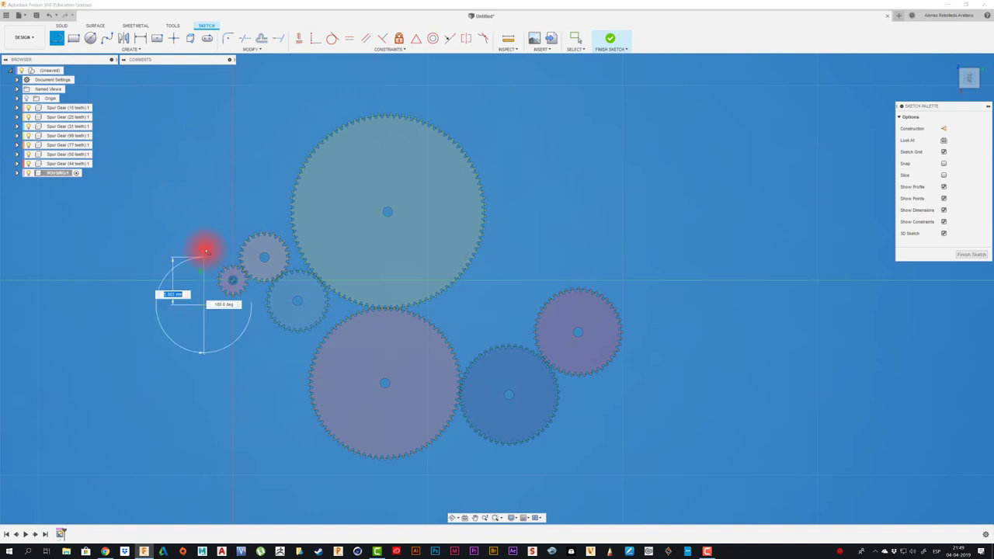
{"action": "left_click", "coordinate": [206, 243]}
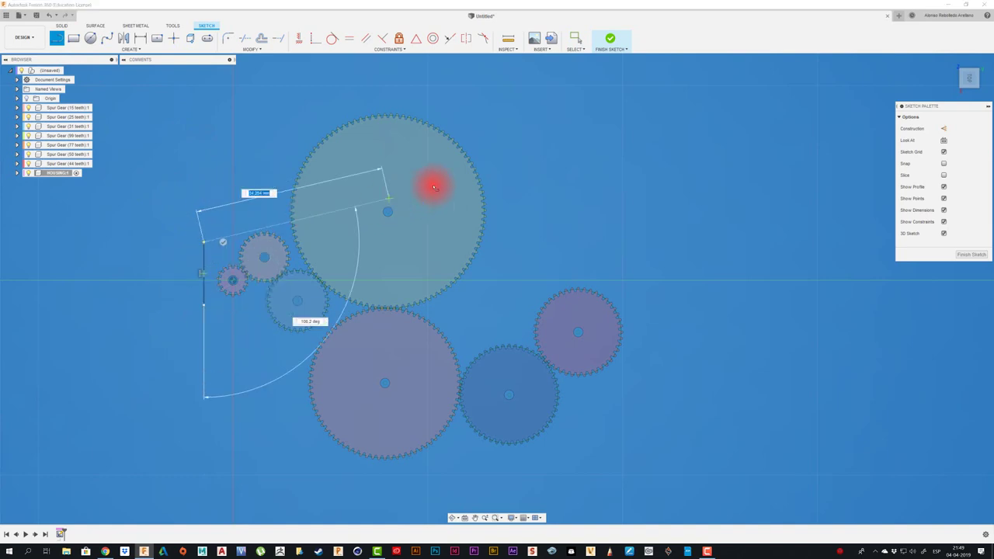
{"action": "left_click", "coordinate": [492, 153]}
{"action": "mouse_move", "coordinate": [529, 155]}
{"action": "left_mouse_down"}
{"action": "mouse_move", "coordinate": [528, 264]}
{"action": "mouse_move", "coordinate": [612, 264]}
{"action": "mouse_move", "coordinate": [612, 353]}
{"action": "mouse_move", "coordinate": [512, 437]}
{"action": "left_mouse_up"}
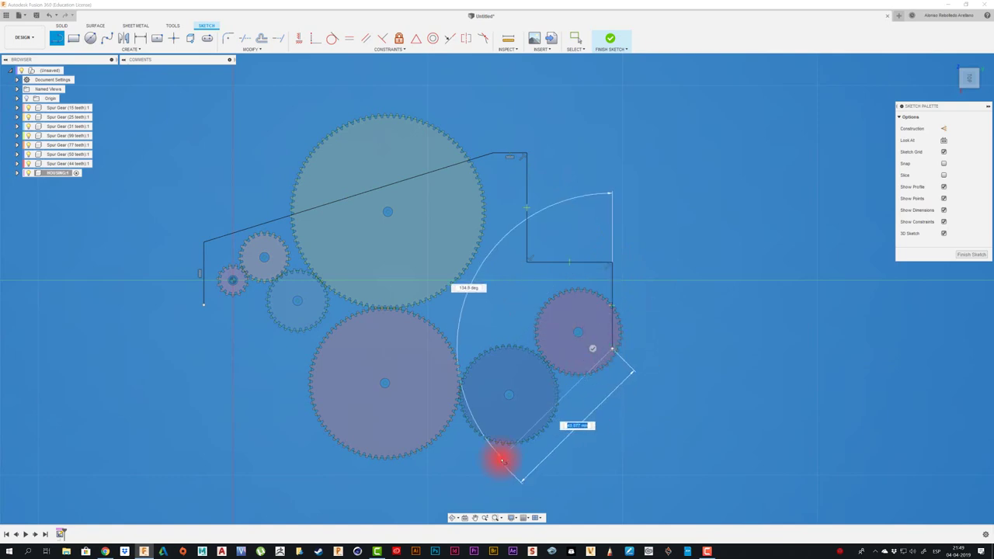
{"action": "left_click", "coordinate": [517, 432]}
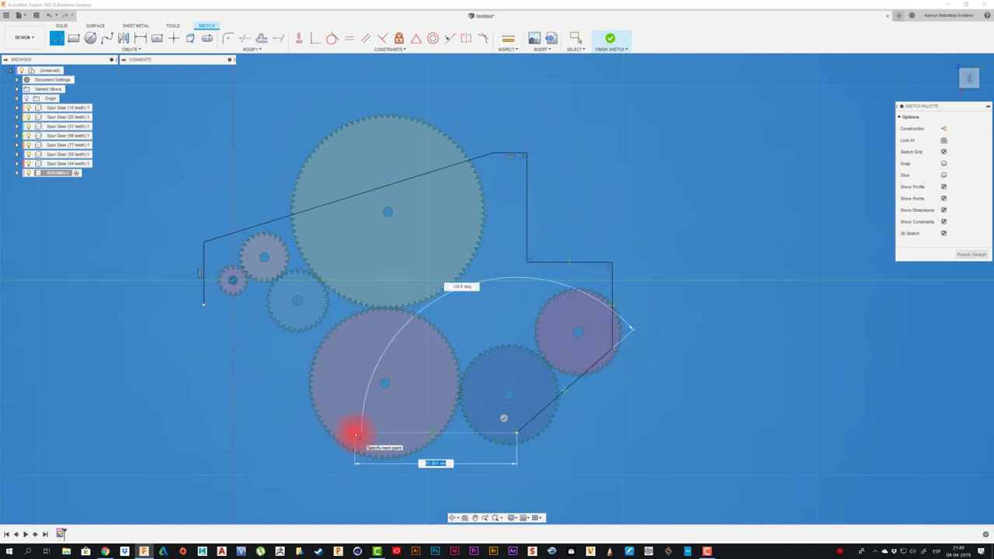
{"action": "left_click_drag", "start_coordinate": [354, 432], "coordinate": [290, 375]}
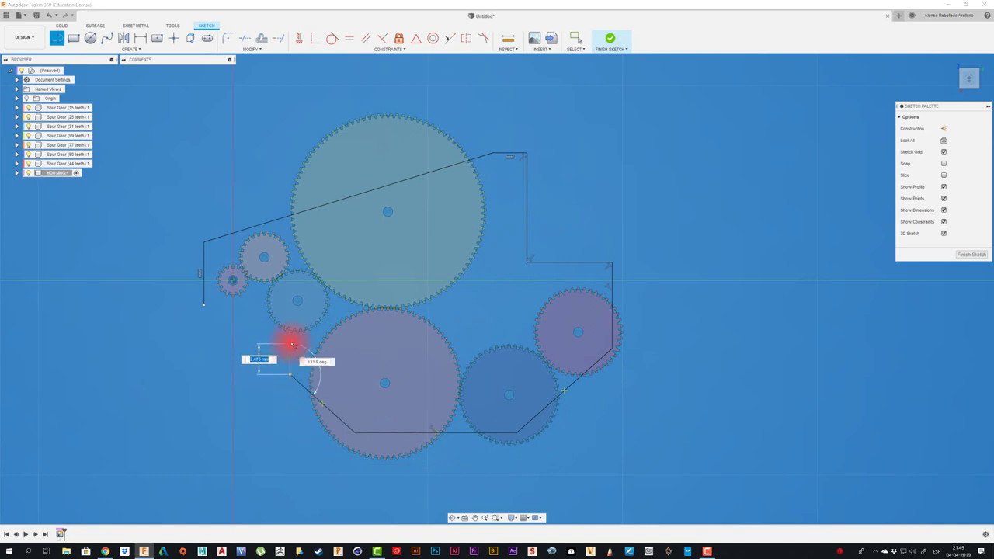
{"action": "left_click", "coordinate": [290, 340]}
{"action": "left_click", "coordinate": [203, 305]}
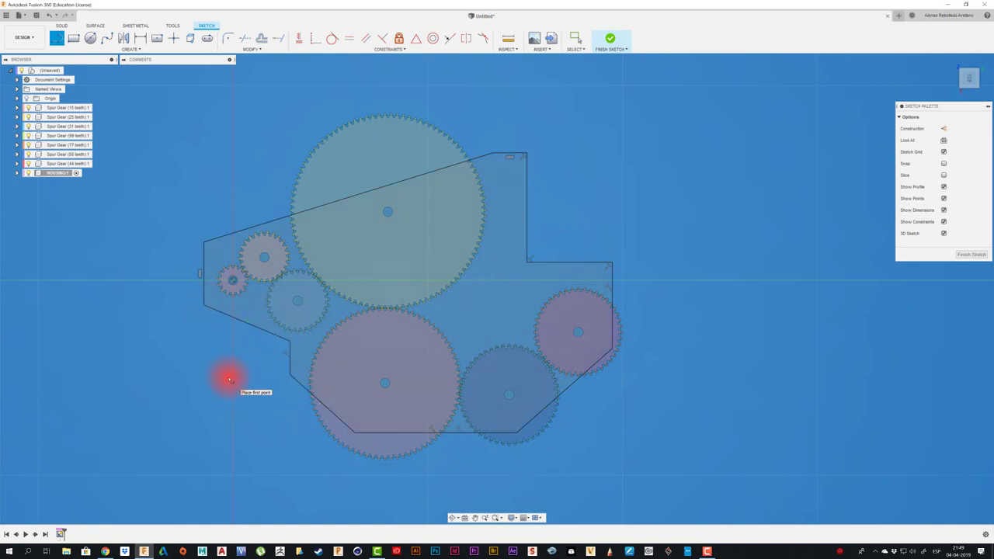
- Fillet all ten corners of the plate outline with a 5 mm radius
{"action": "left_click", "coordinate": [228, 38]}
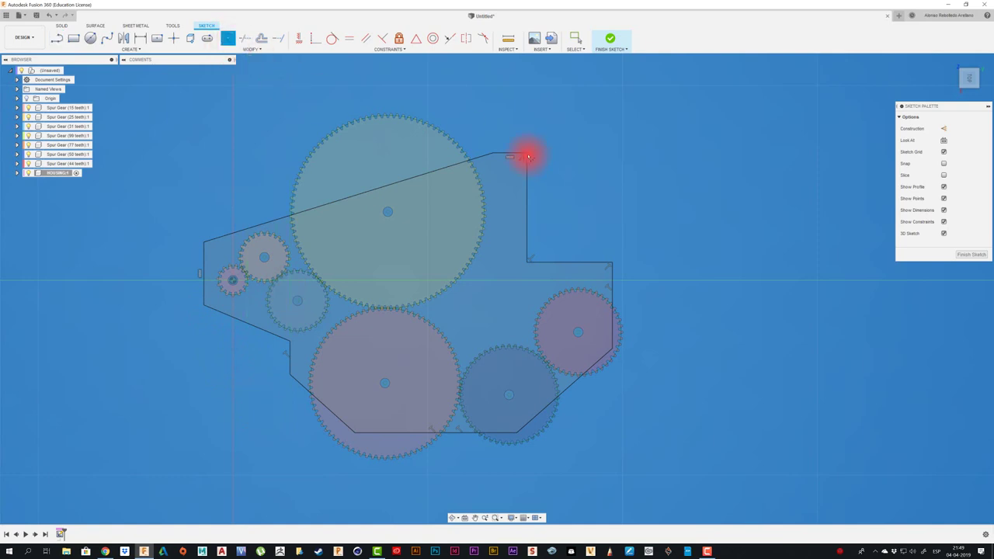
{"action": "left_click", "coordinate": [529, 157]}
{"action": "left_click", "coordinate": [528, 266]}
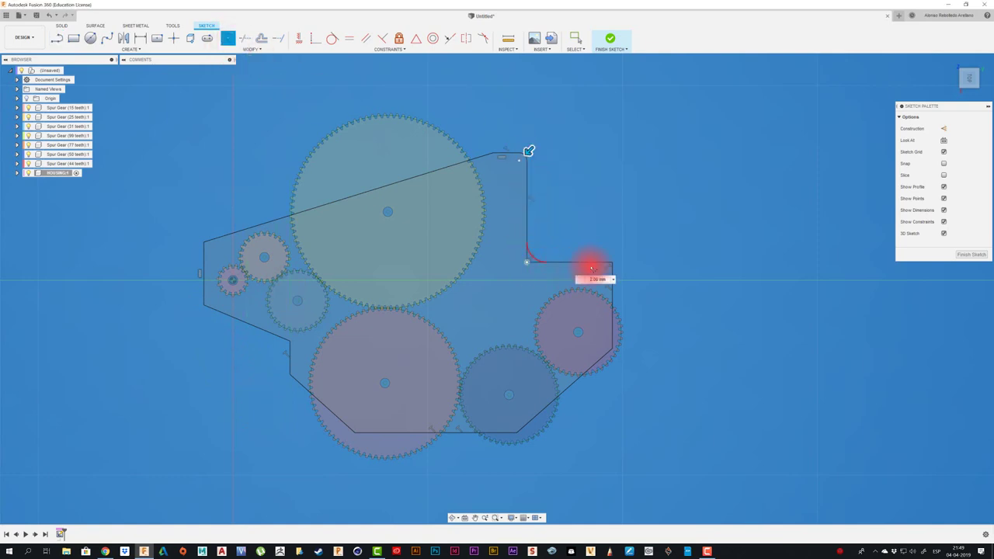
{"action": "left_click", "coordinate": [612, 263]}
{"action": "left_click", "coordinate": [613, 349]}
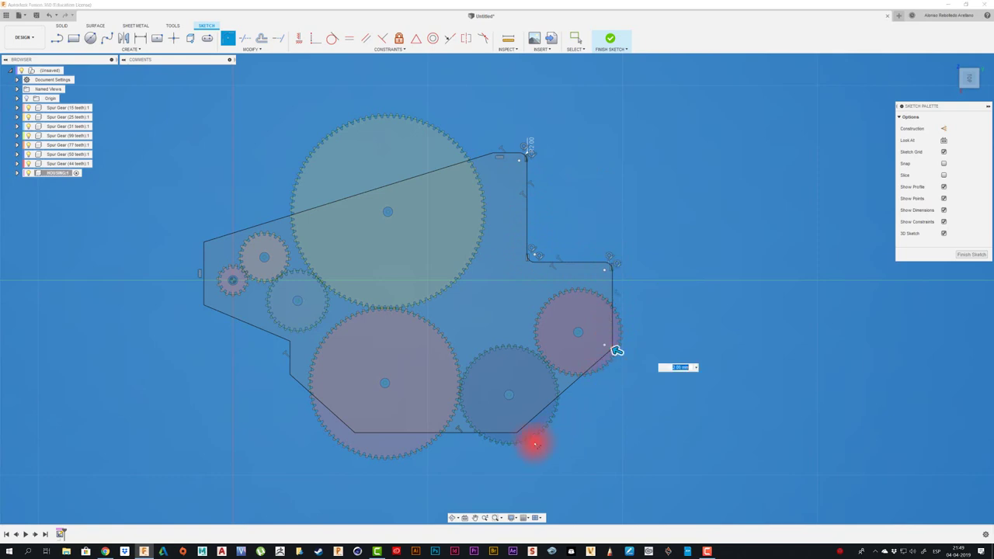
{"action": "left_click", "coordinate": [517, 430]}
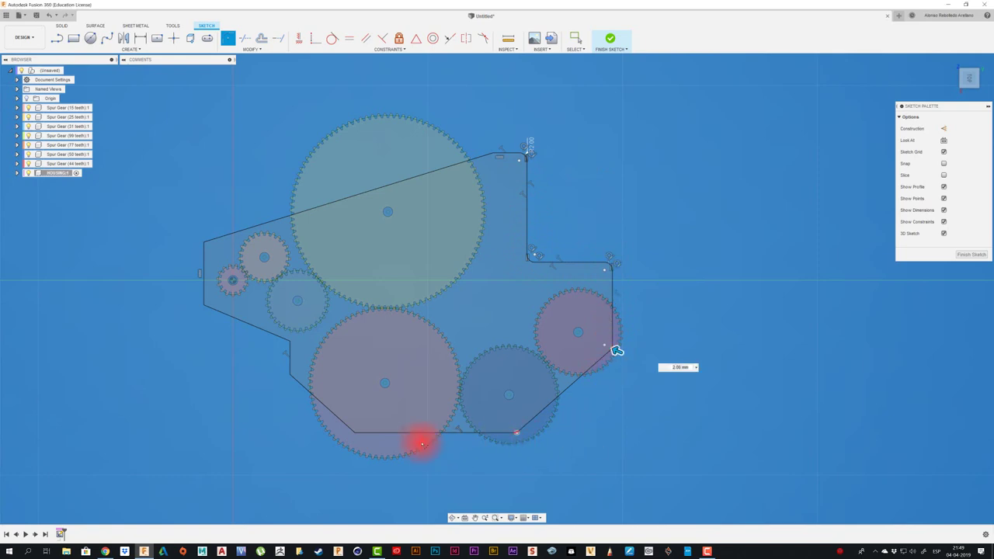
{"action": "left_click", "coordinate": [355, 431]}
{"action": "left_click", "coordinate": [291, 367]}
{"action": "left_click", "coordinate": [290, 340]}
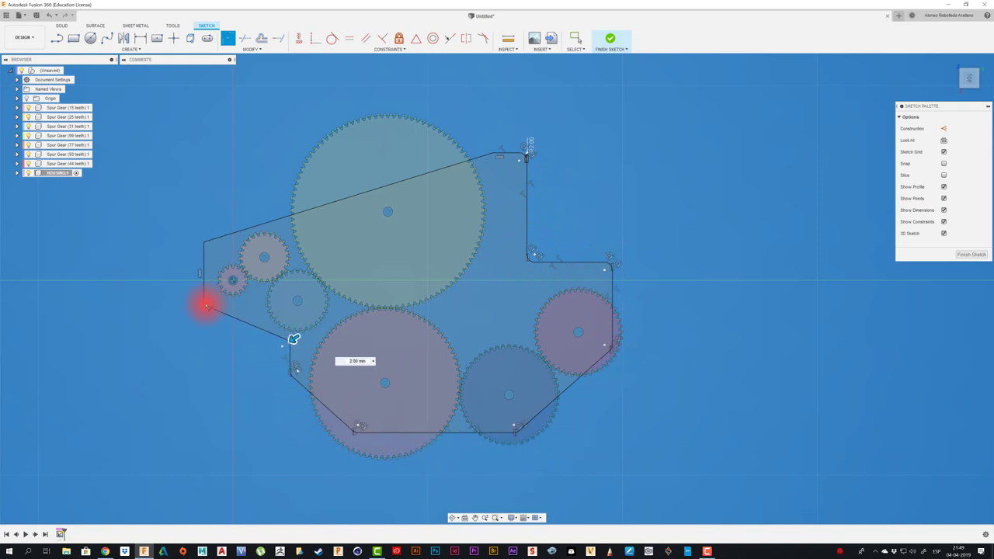
{"action": "left_click", "coordinate": [204, 305]}
{"action": "left_click", "coordinate": [204, 242]}
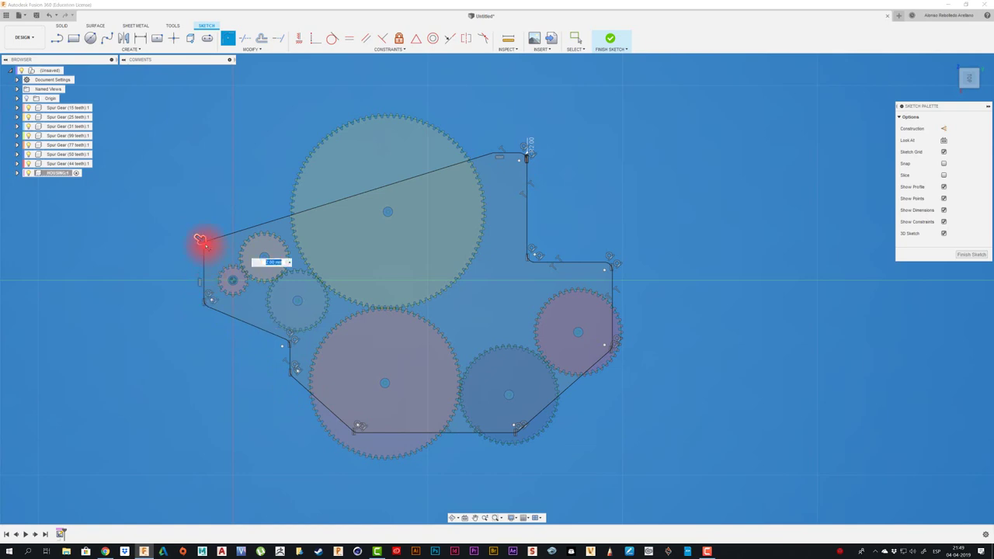
{"action": "type", "text": "7"}
{"action": "key", "text": "BackSpace"}
{"action": "type", "text": "5"}
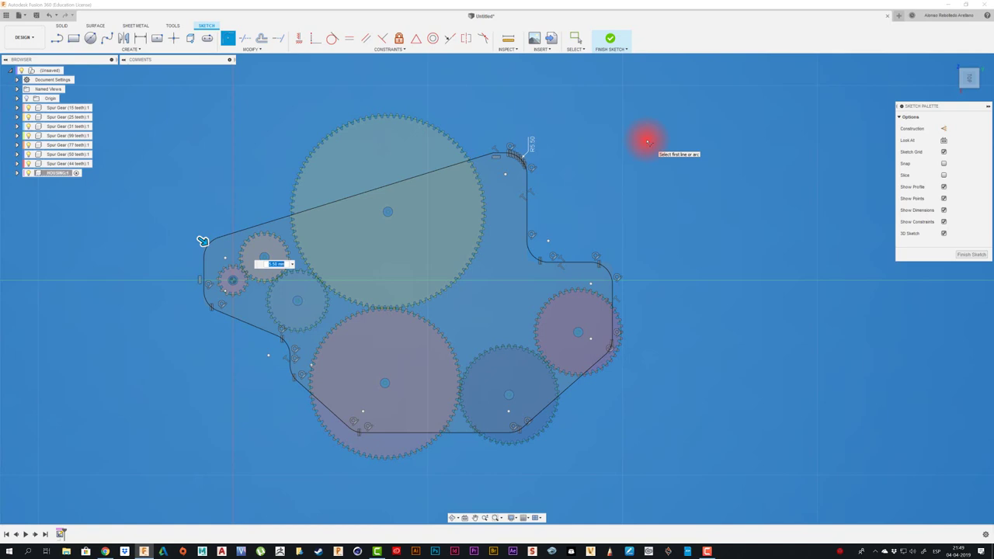
{"action": "key", "text": "Escape"}
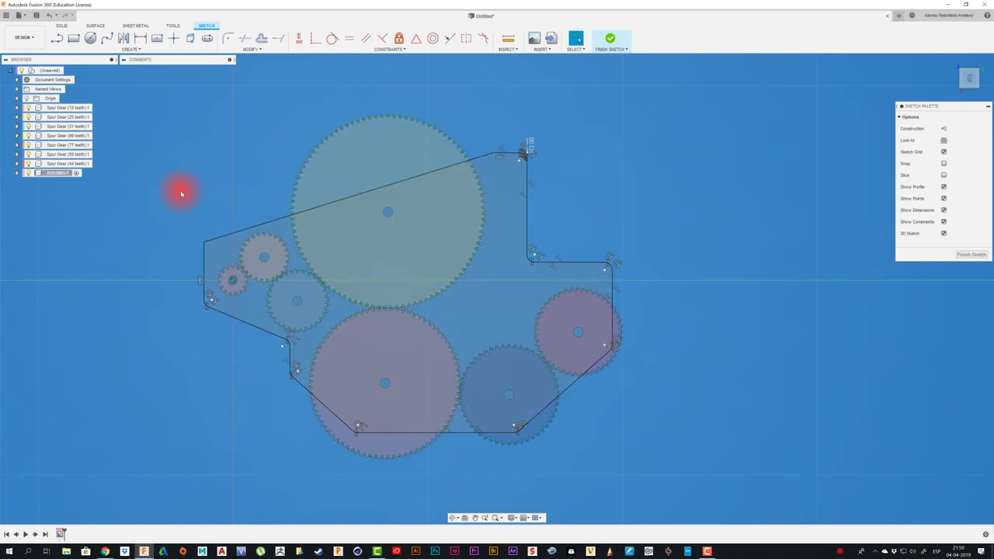
- Draw a circle at the 15-tooth gear's centre and a small circle on the 25-tooth gear
{"action": "middle_click_drag", "start_coordinate": [181, 193], "coordinate": [255, 182]}
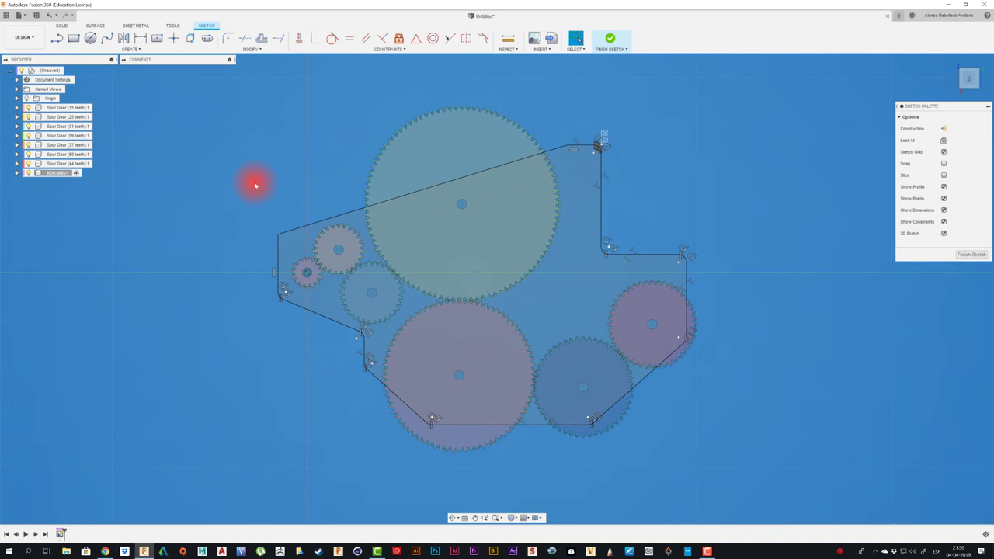
{"action": "scroll", "coordinate": [360, 272], "scroll_direction": "up", "scroll_amount": 2}
{"action": "scroll", "coordinate": [333, 255], "scroll_direction": "up", "scroll_amount": 2}
{"action": "scroll", "coordinate": [264, 222], "scroll_direction": "up", "scroll_amount": 2}
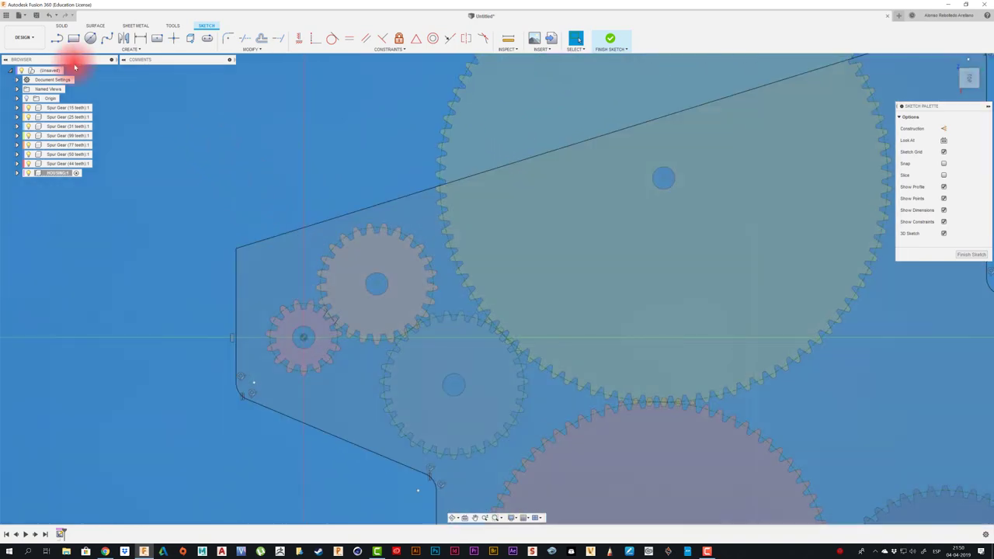
{"action": "left_click", "coordinate": [91, 38]}
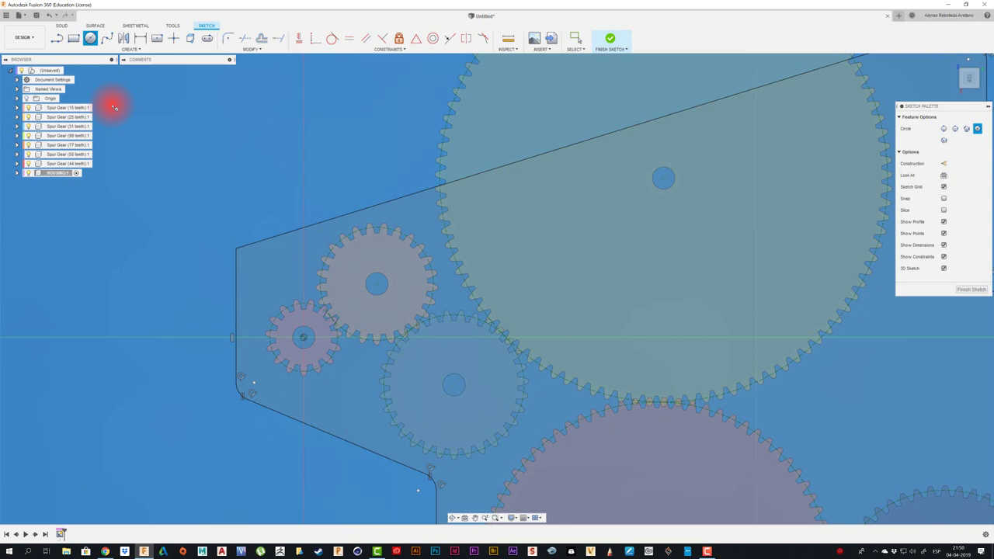
{"action": "left_click", "coordinate": [315, 332]}
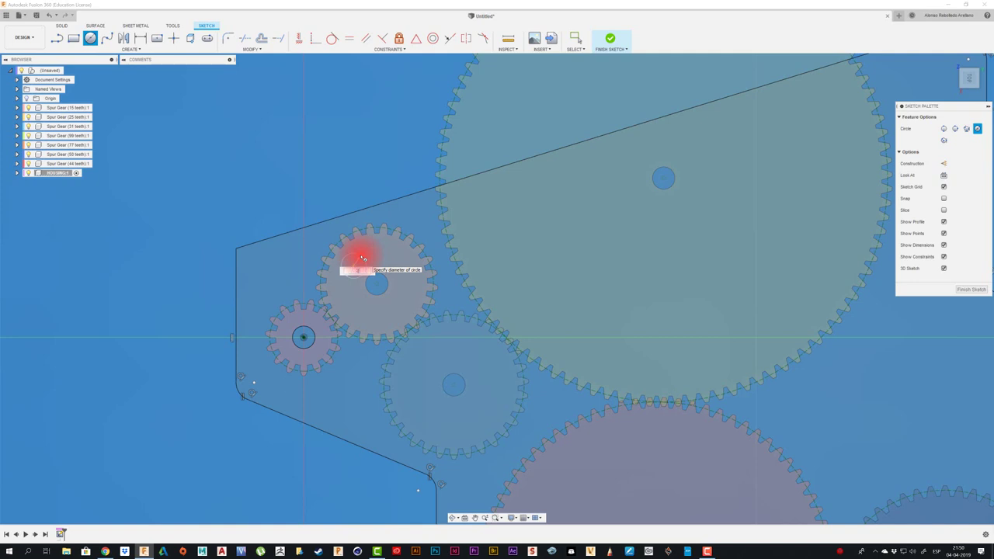
{"action": "left_click", "coordinate": [362, 258]}
{"action": "key", "text": "Escape"}
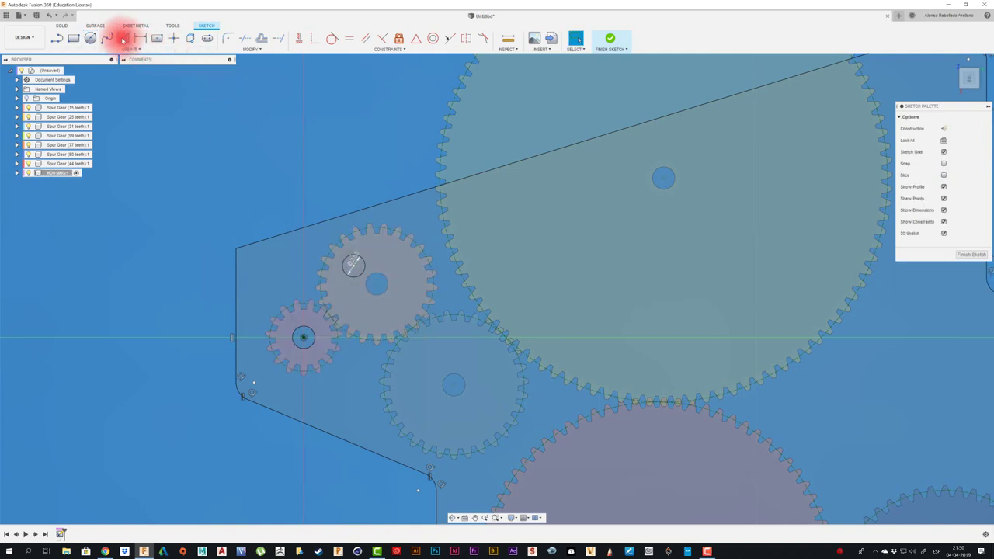
- Try a sketch dimension between the small gear's circles, then cancel it
{"action": "left_click", "coordinate": [140, 38]}
{"action": "left_click", "coordinate": [309, 334]}
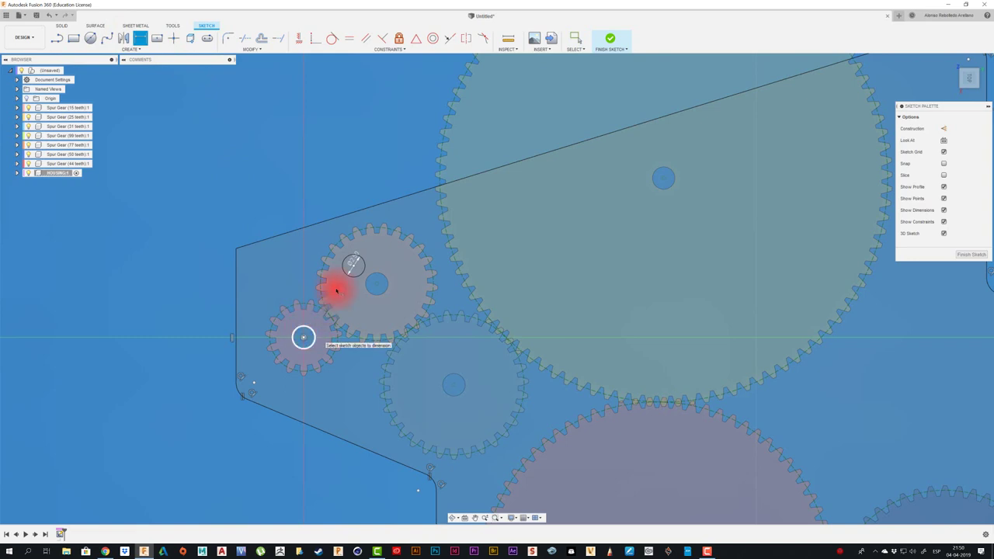
{"action": "left_click", "coordinate": [353, 277]}
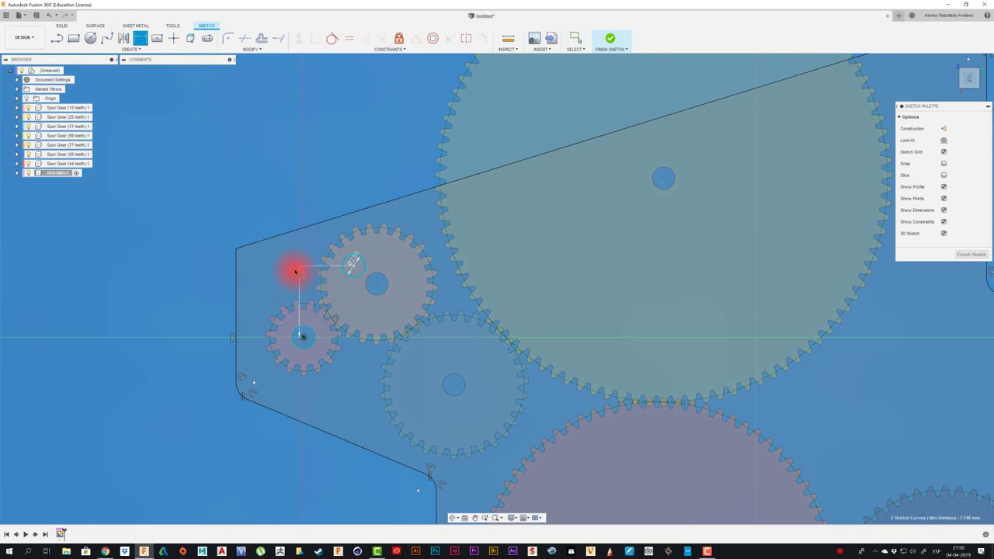
{"action": "key", "text": "Escape"}
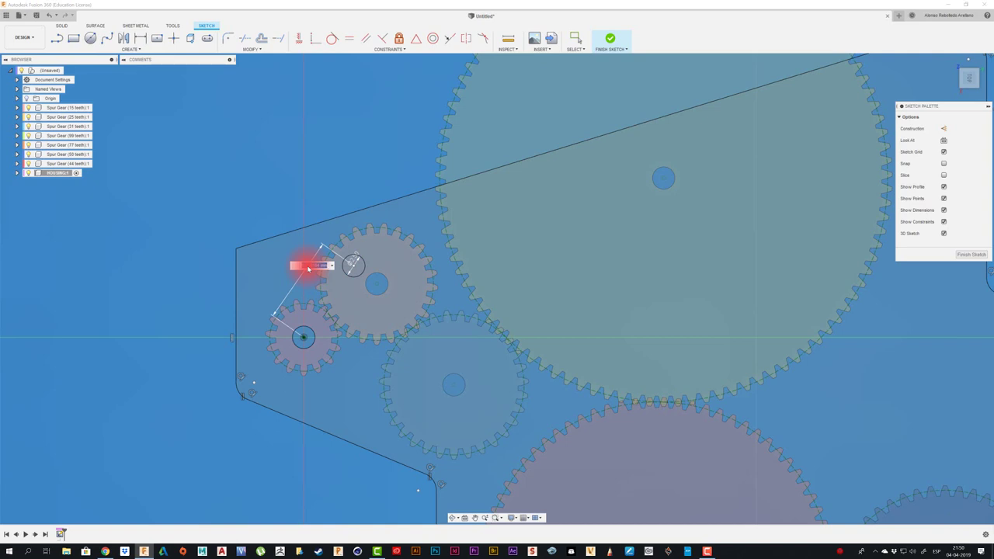
{"action": "key", "text": "Return"}
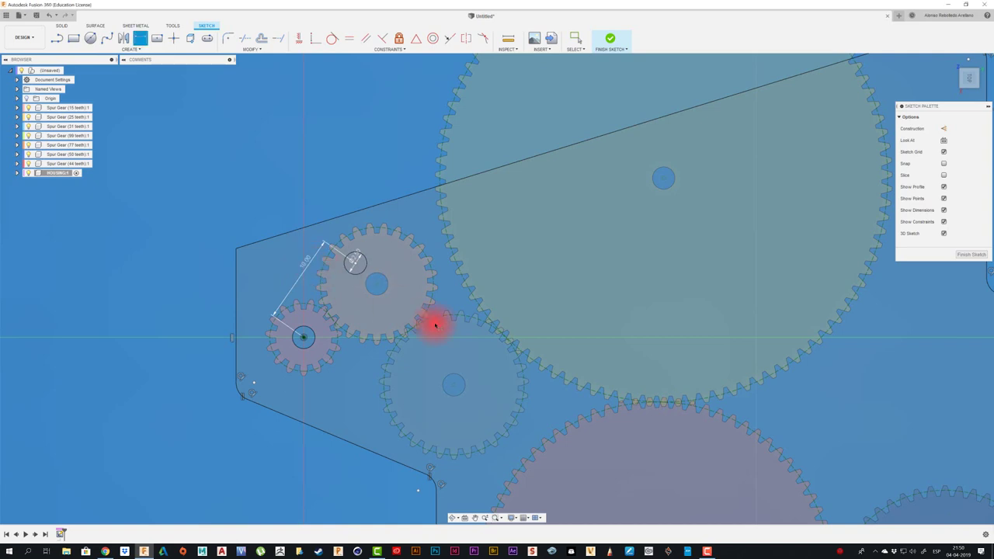
{"action": "middle_click_drag", "start_coordinate": [411, 233], "coordinate": [388, 222]}
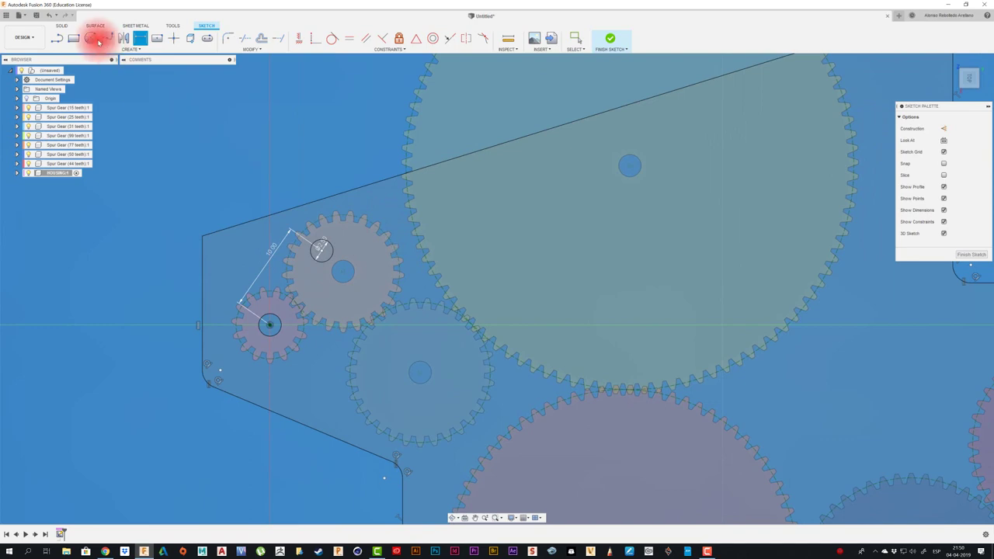
- Draw a shaft circle in the upper gear's hole
{"action": "left_click", "coordinate": [97, 41]}
{"action": "scroll", "coordinate": [427, 374], "scroll_direction": "up", "scroll_amount": 1}
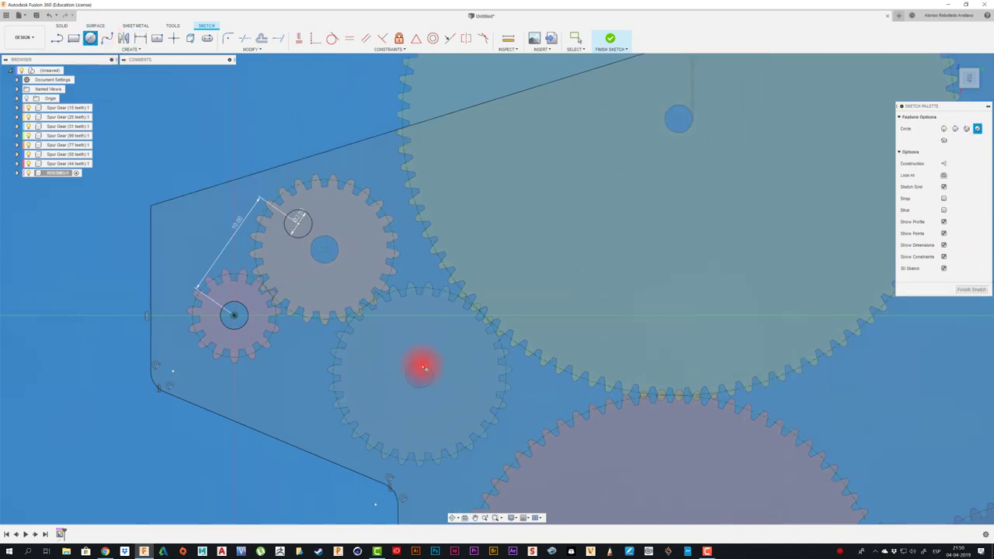
{"action": "scroll", "coordinate": [427, 373], "scroll_direction": "up", "scroll_amount": 2}
{"action": "scroll", "coordinate": [427, 374], "scroll_direction": "down", "scroll_amount": 2}
{"action": "scroll", "coordinate": [427, 374], "scroll_direction": "down", "scroll_amount": 1}
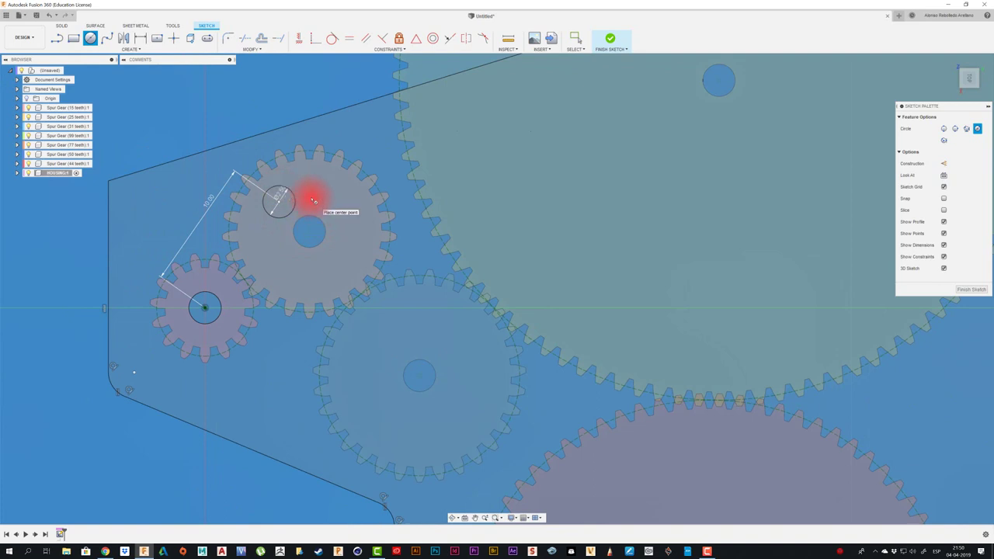
{"action": "key", "text": "Escape"}
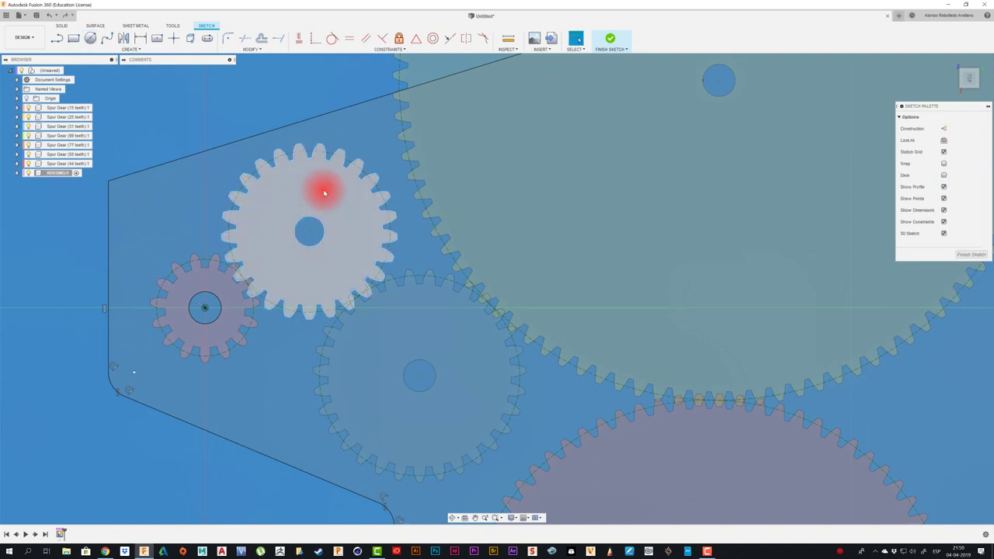
{"action": "left_click", "coordinate": [90, 38]}
{"action": "scroll", "coordinate": [293, 224], "scroll_direction": "up", "scroll_amount": 2}
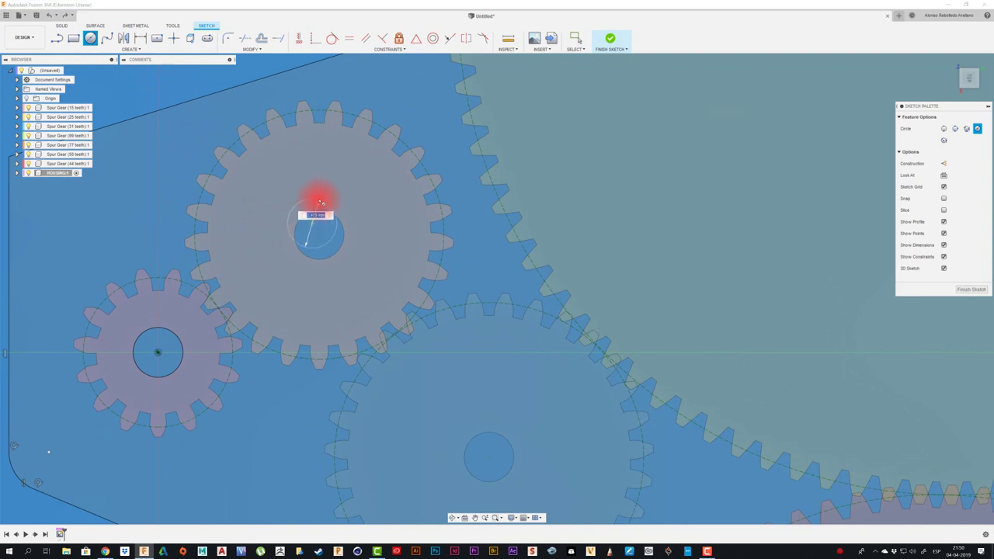
{"action": "left_click", "coordinate": [322, 203]}
{"action": "key", "text": "Escape"}
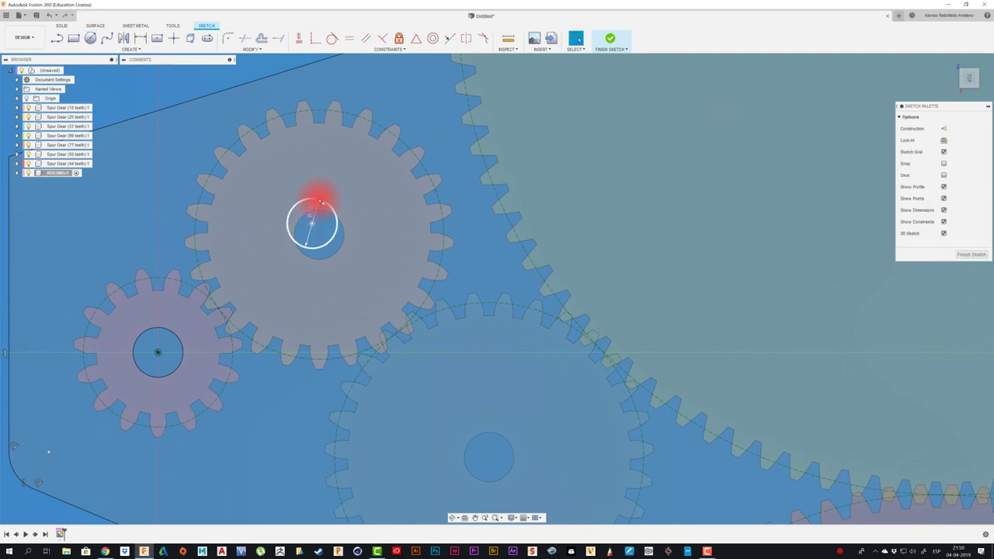
- Dimension the small gear circle to the upper gear circle at 10
{"action": "key", "text": "d"}
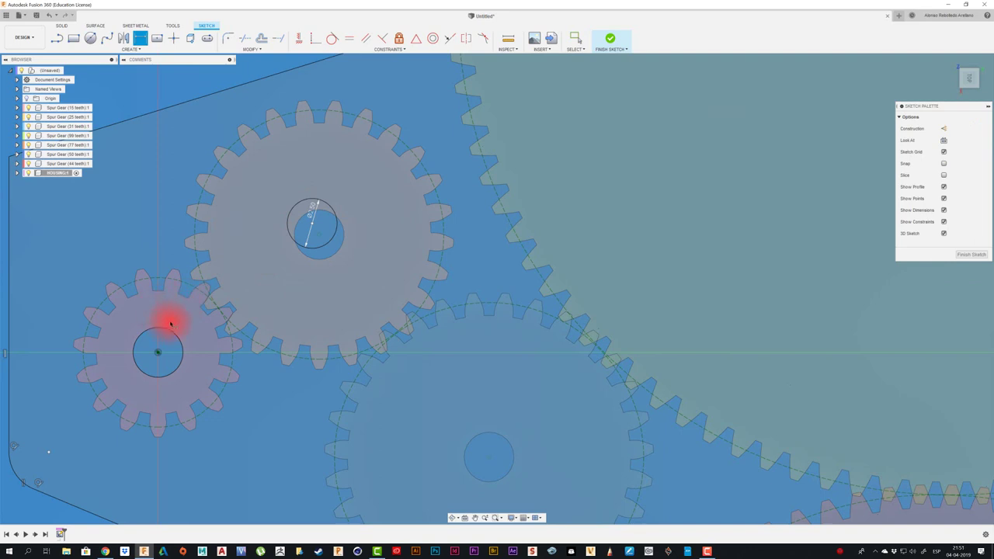
{"action": "left_click", "coordinate": [169, 334]}
{"action": "left_click", "coordinate": [288, 211]}
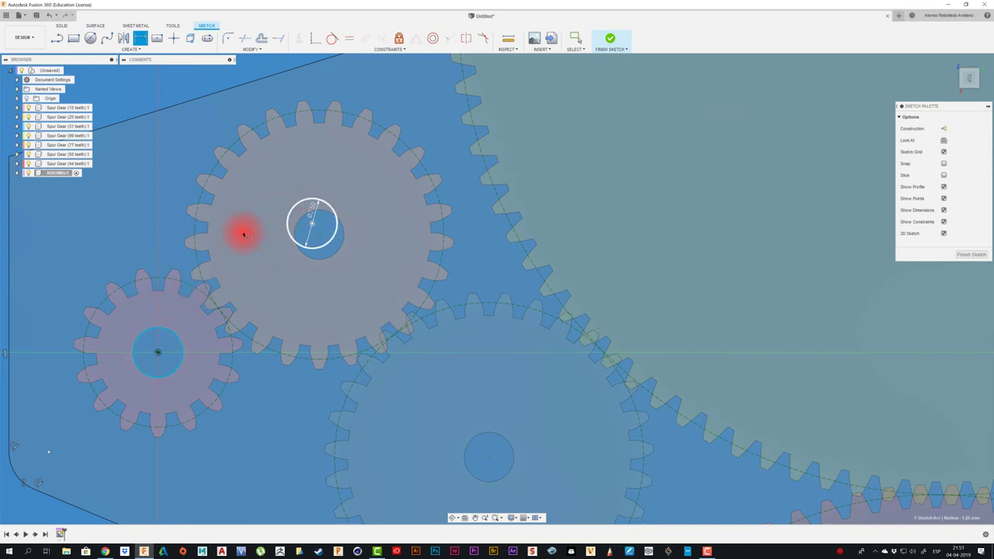
{"action": "left_click", "coordinate": [227, 247]}
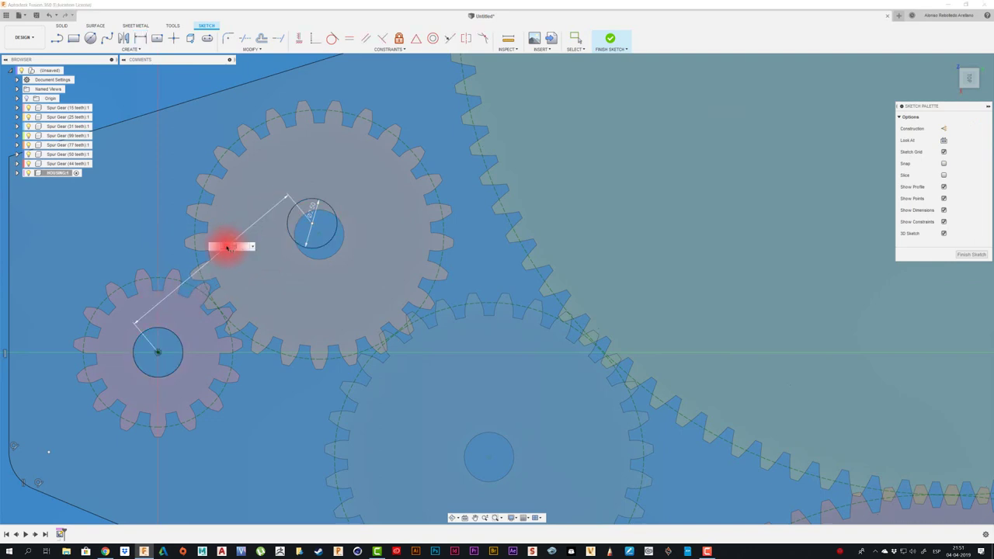
{"action": "type", "text": "10"}
{"action": "key", "text": "Return"}
- Add a circle in the middle gear's hole, spaced 14 from the upper gear's circle
{"action": "middle_click_drag", "start_coordinate": [303, 177], "coordinate": [189, 104]}
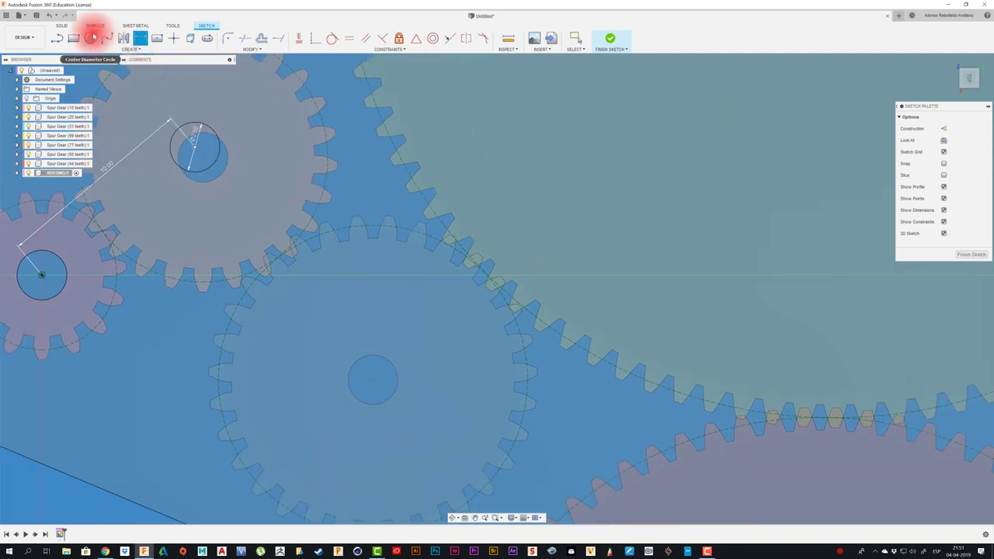
{"action": "left_click", "coordinate": [92, 36]}
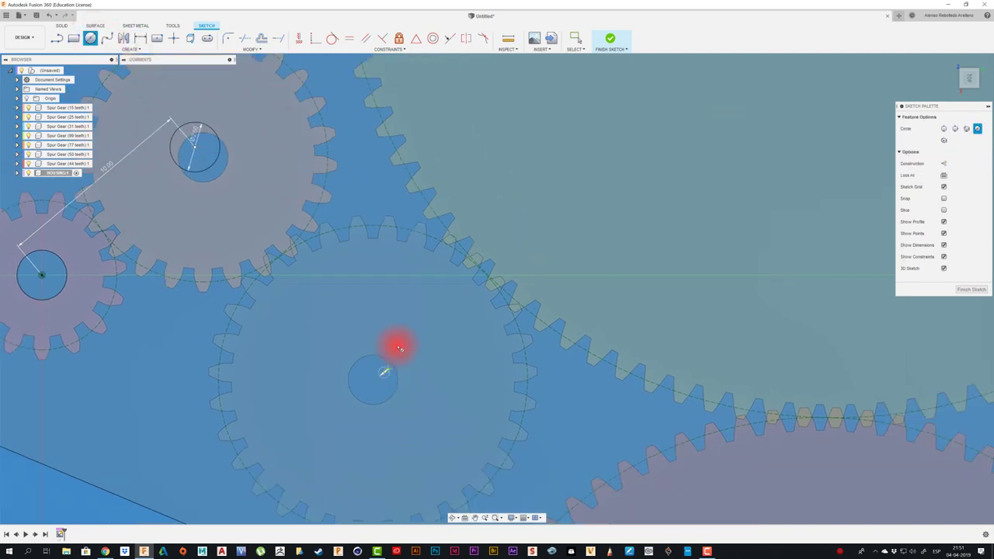
{"action": "left_click", "coordinate": [384, 373]}
{"action": "left_click", "coordinate": [400, 351]}
{"action": "left_click", "coordinate": [140, 38]}
{"action": "left_click", "coordinate": [215, 134]}
{"action": "left_click", "coordinate": [390, 349]}
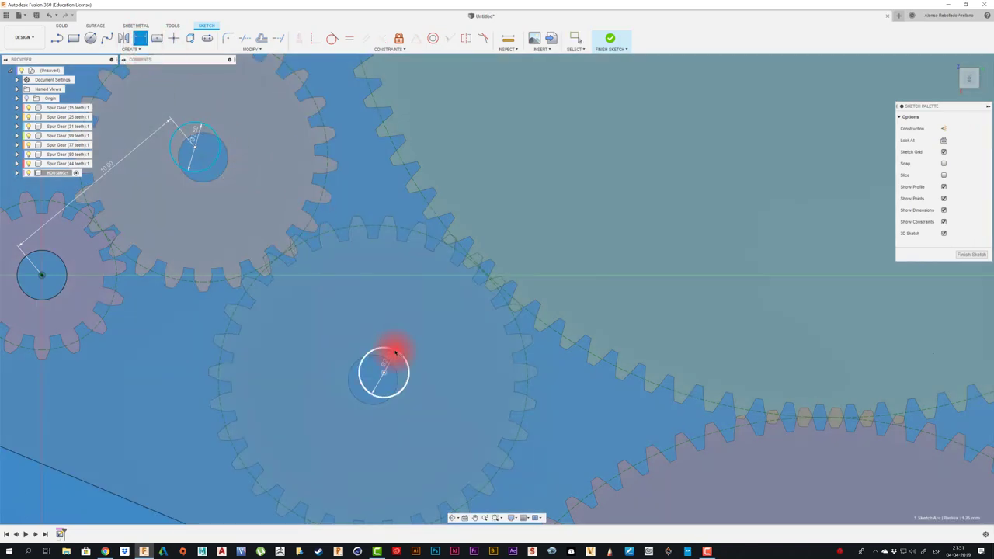
{"action": "left_click", "coordinate": [340, 257]}
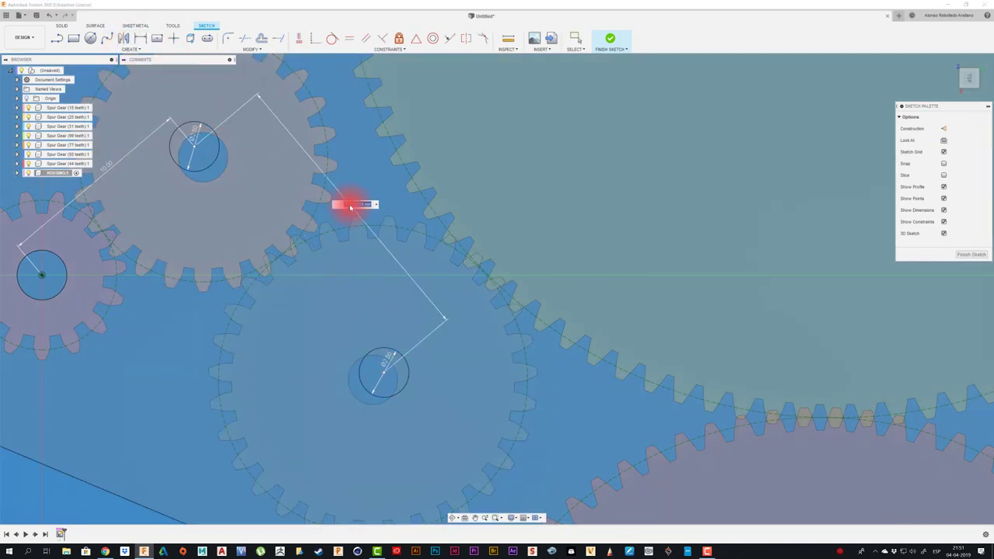
{"action": "type", "text": "14"}
{"action": "key", "text": "Return"}
- Add a circle at the big gear's centre, spaced 32.5 from the middle gear's circle
{"action": "scroll", "coordinate": [349, 206], "scroll_direction": "down", "scroll_amount": 5}
{"action": "key", "text": "c"}
{"action": "scroll", "coordinate": [503, 188], "scroll_direction": "up", "scroll_amount": 5}
{"action": "scroll", "coordinate": [505, 188], "scroll_direction": "up", "scroll_amount": 3}
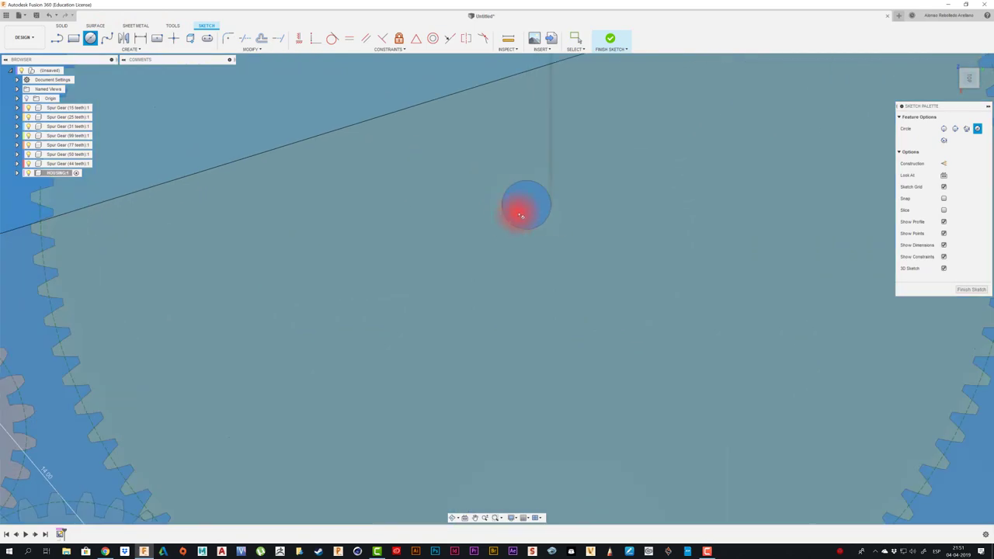
{"action": "key", "text": "Return"}
{"action": "scroll", "coordinate": [474, 233], "scroll_direction": "down", "scroll_amount": 5}
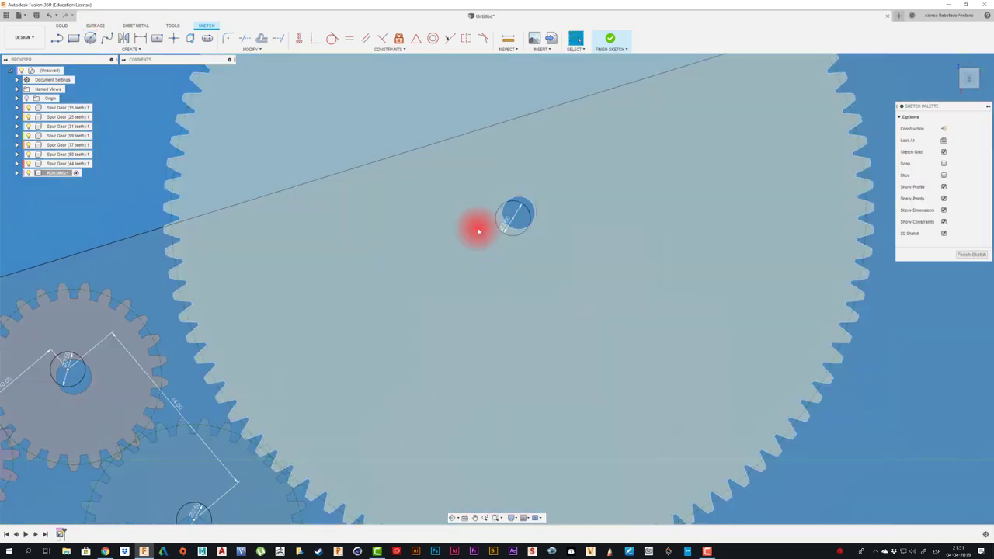
{"action": "left_click", "coordinate": [140, 38]}
{"action": "left_click", "coordinate": [264, 400]}
{"action": "left_click", "coordinate": [468, 209]}
{"action": "left_click", "coordinate": [392, 255]}
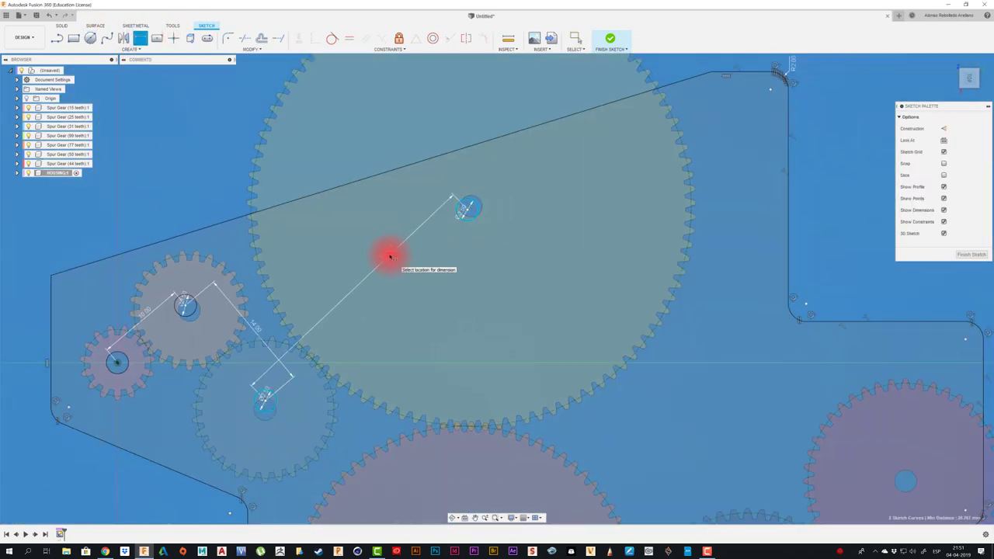
{"action": "type", "text": "32.5"}
{"action": "key", "text": "Return"}
- Add a circle at the lower gear's centre with a 44 vertical spacing to the big gear
{"action": "scroll", "coordinate": [420, 248], "scroll_direction": "down", "scroll_amount": 2}
{"action": "key", "text": "c"}
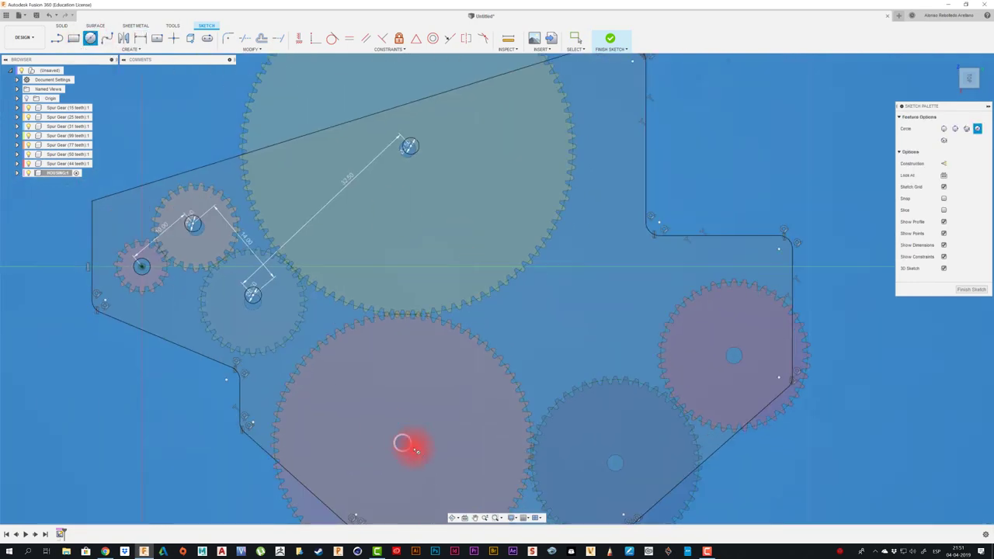
{"action": "scroll", "coordinate": [406, 442], "scroll_direction": "up", "scroll_amount": 3}
{"action": "scroll", "coordinate": [398, 442], "scroll_direction": "up", "scroll_amount": 4}
{"action": "left_click", "coordinate": [396, 445]}
{"action": "left_click", "coordinate": [405, 433]}
{"action": "key", "text": "Escape"}
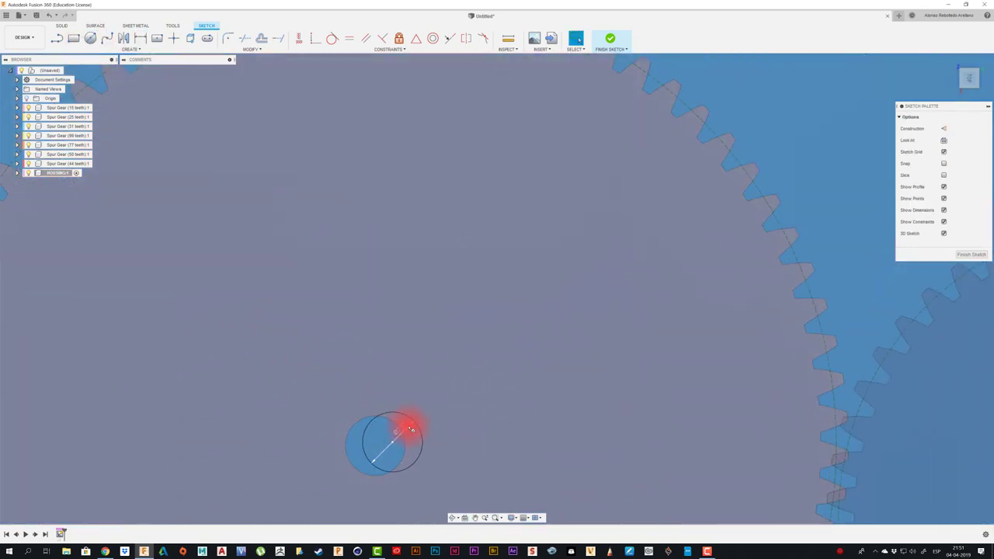
{"action": "scroll", "coordinate": [406, 426], "scroll_direction": "down", "scroll_amount": 5}
{"action": "left_click", "coordinate": [138, 41]}
{"action": "left_click", "coordinate": [407, 174]}
{"action": "left_click", "coordinate": [404, 429]}
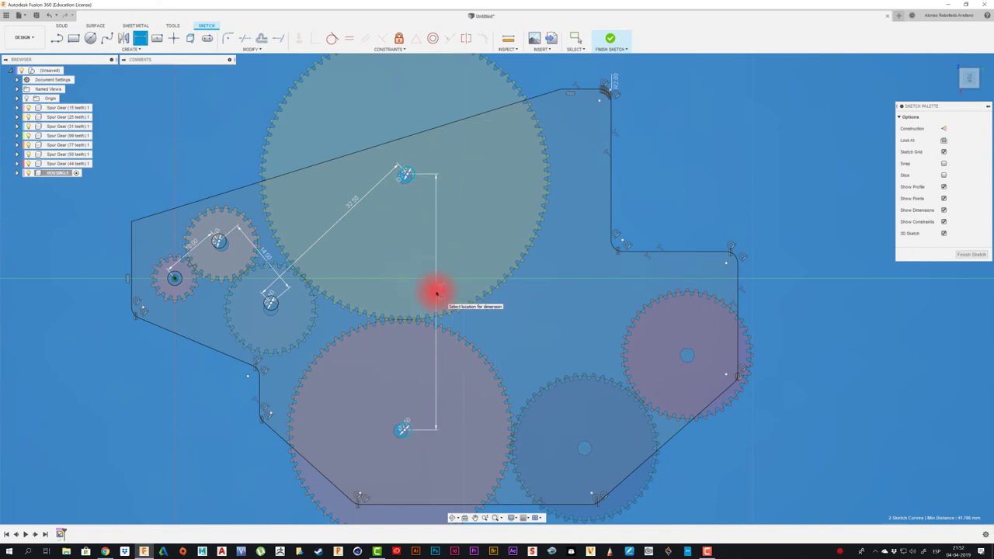
{"action": "left_click", "coordinate": [473, 318]}
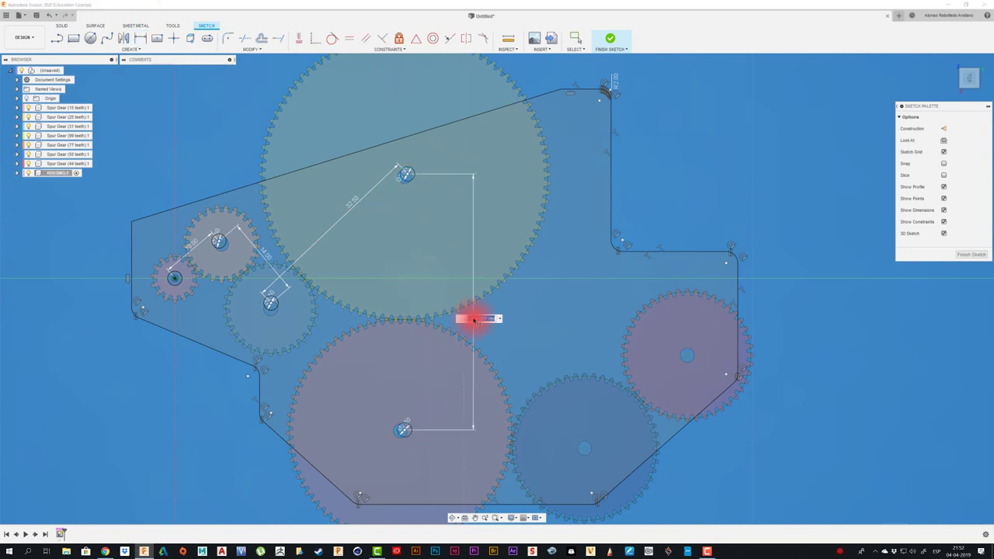
{"action": "key", "text": "Return"}
- Add a circle in the middle lower gear's hole and place an aligned dimension to the lower-left gear
{"action": "scroll", "coordinate": [473, 279], "scroll_direction": "up", "scroll_amount": 2}
{"action": "left_click", "coordinate": [90, 38]}
{"action": "scroll", "coordinate": [567, 354], "scroll_direction": "up", "scroll_amount": 5}
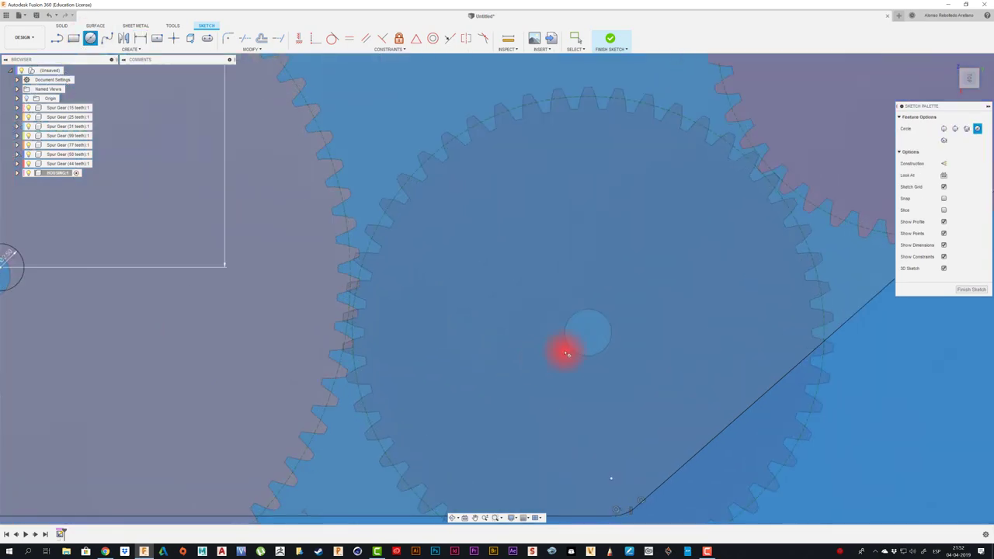
{"action": "left_click", "coordinate": [581, 340]}
{"action": "scroll", "coordinate": [565, 334], "scroll_direction": "down", "scroll_amount": 5}
{"action": "left_click", "coordinate": [140, 38]}
{"action": "left_click", "coordinate": [237, 283]}
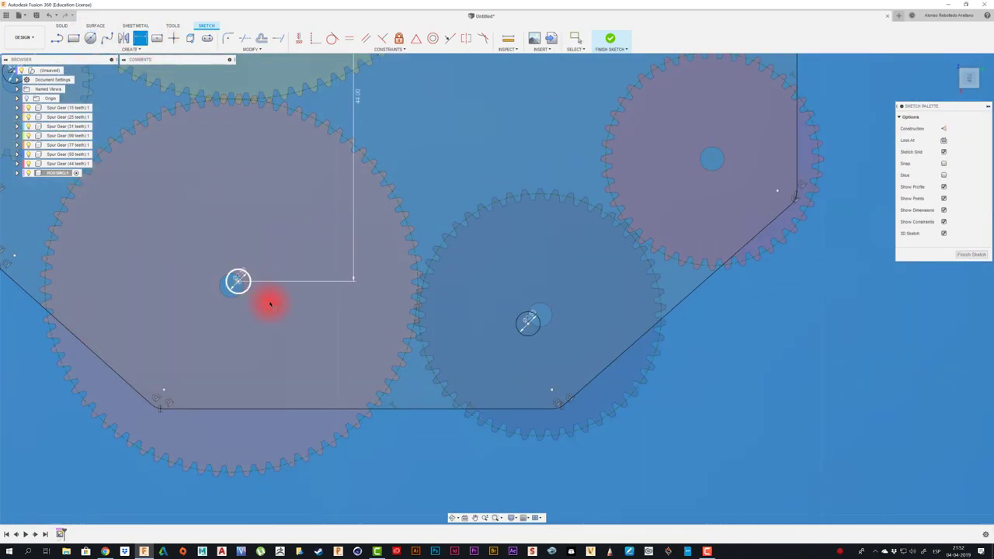
{"action": "left_click", "coordinate": [529, 321]}
{"action": "left_click", "coordinate": [379, 321]}
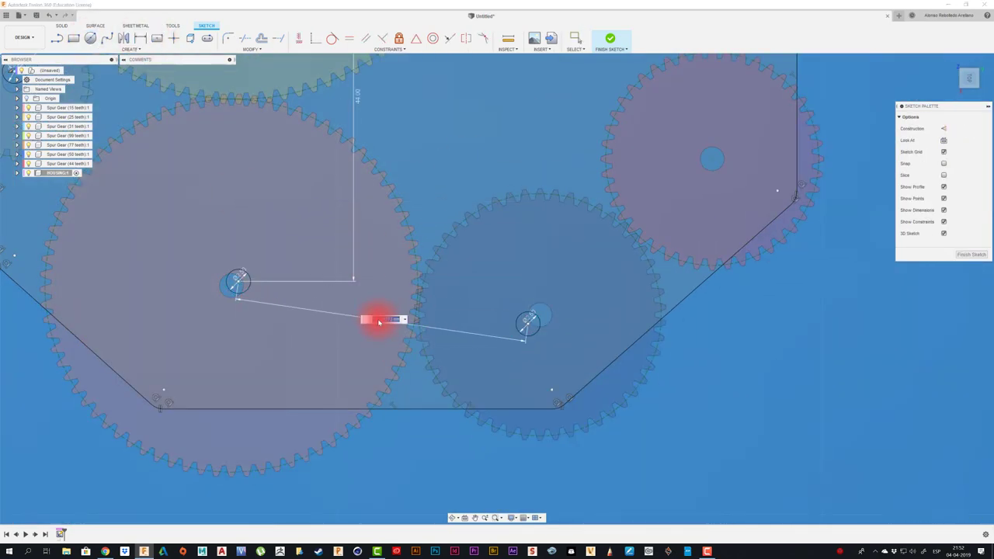
- Confirm the 31.75 spacing and draw a circle in the upper-right gear's hole
{"action": "key", "text": "Return"}
{"action": "scroll", "coordinate": [233, 233], "scroll_direction": "down", "scroll_amount": 2}
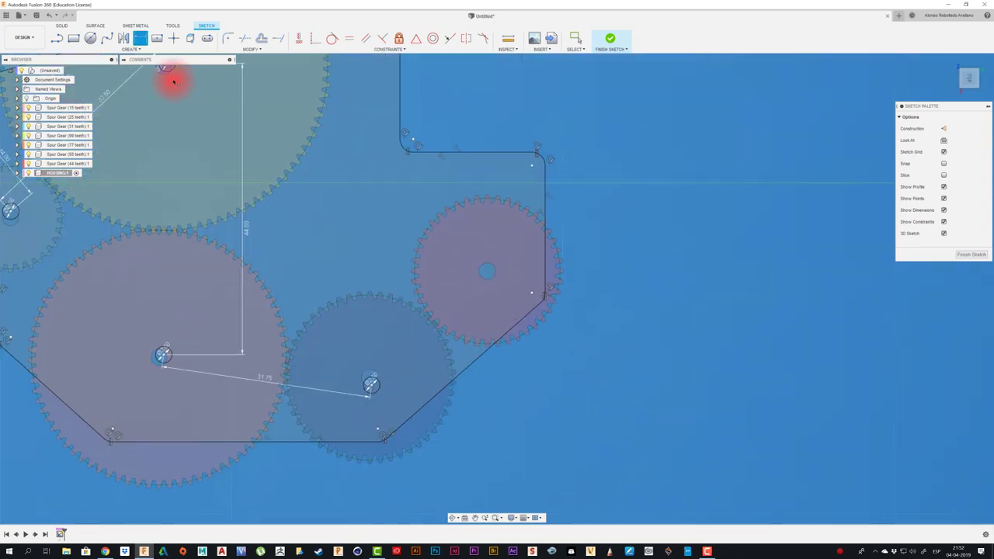
{"action": "key", "text": "c"}
{"action": "scroll", "coordinate": [466, 276], "scroll_direction": "up", "scroll_amount": 3}
{"action": "scroll", "coordinate": [492, 289], "scroll_direction": "up", "scroll_amount": 2}
{"action": "left_click", "coordinate": [526, 288]}
- Dimension the upper-right circle's distance from the lower middle gear's circle
{"action": "scroll", "coordinate": [432, 269], "scroll_direction": "down", "scroll_amount": 3}
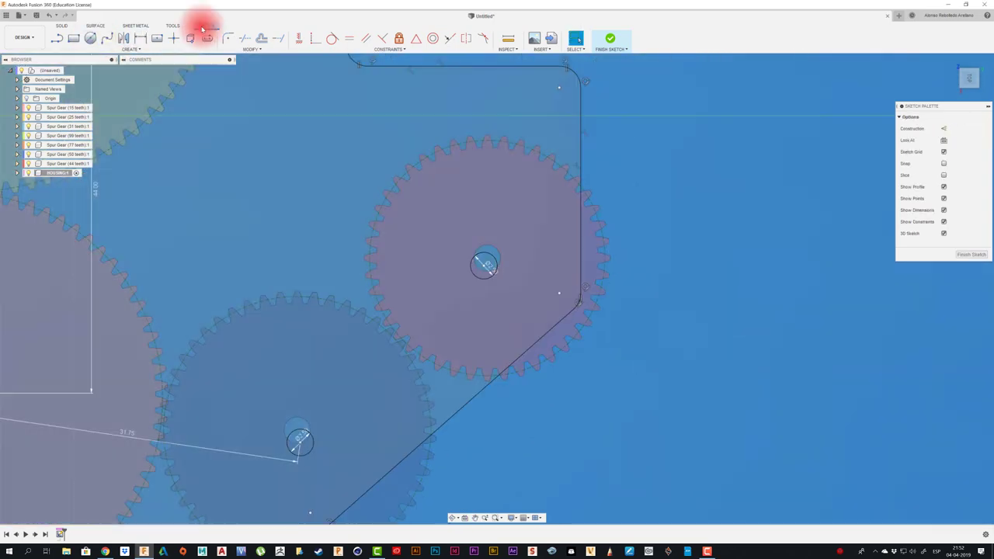
{"action": "left_click", "coordinate": [140, 38]}
{"action": "left_click", "coordinate": [313, 449]}
{"action": "left_click", "coordinate": [313, 449]}
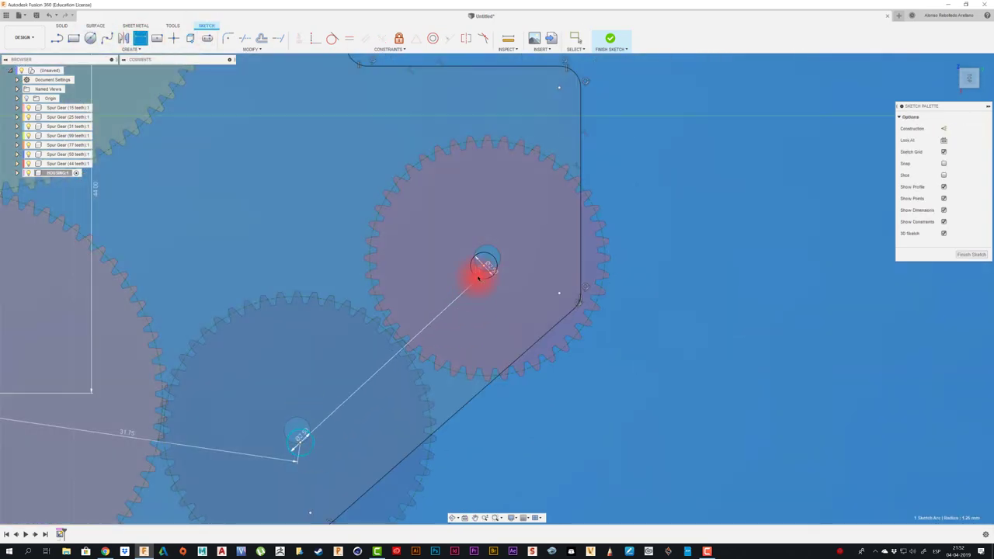
{"action": "left_click", "coordinate": [479, 277]}
{"action": "left_click", "coordinate": [370, 343]}
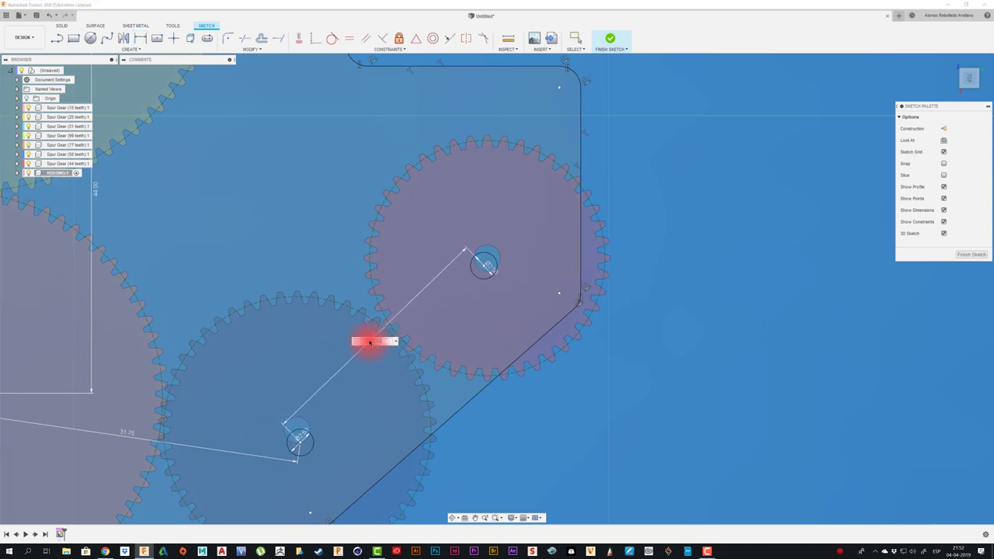
{"action": "key", "text": "Return"}
{"action": "scroll", "coordinate": [371, 343], "scroll_direction": "down", "scroll_amount": 5}
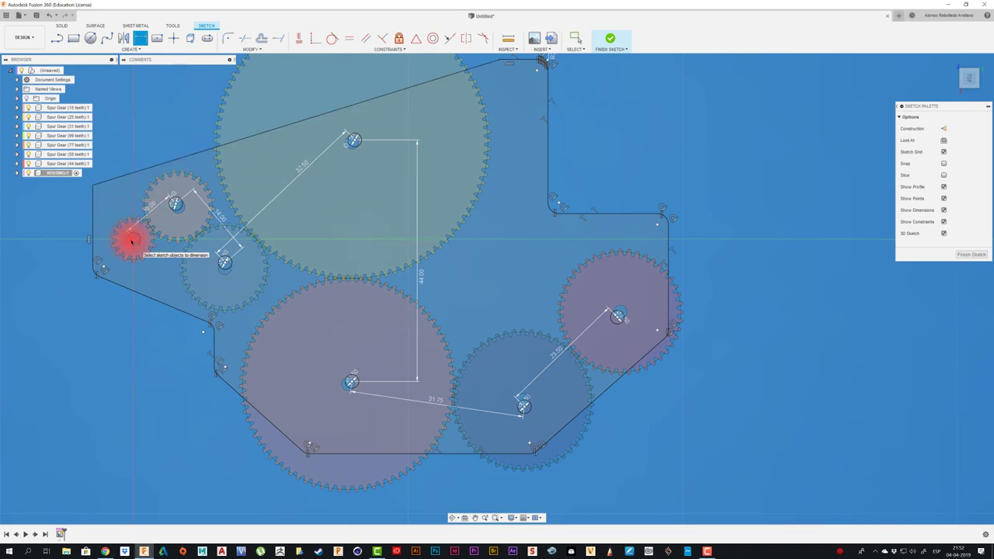
{"action": "left_click", "coordinate": [185, 239]}
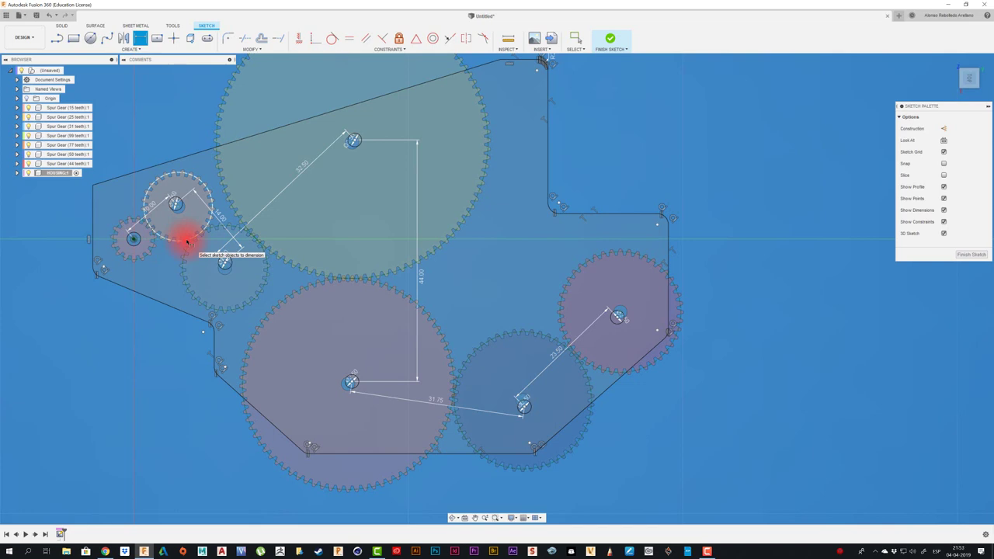
- Finish the sketch and hide the 44-, 59-, 77-, 99-, 31-, 25- and 15-tooth gears
{"action": "left_click", "coordinate": [607, 40]}
{"action": "mouse_move", "coordinate": [437, 215]}
{"action": "middle_mouse_down", "text": "shift"}
{"action": "mouse_move", "coordinate": [266, 466]}
{"action": "mouse_move", "coordinate": [67, 218]}
{"action": "mouse_move", "coordinate": [34, 155]}
{"action": "middle_mouse_up", "text": "shift"}
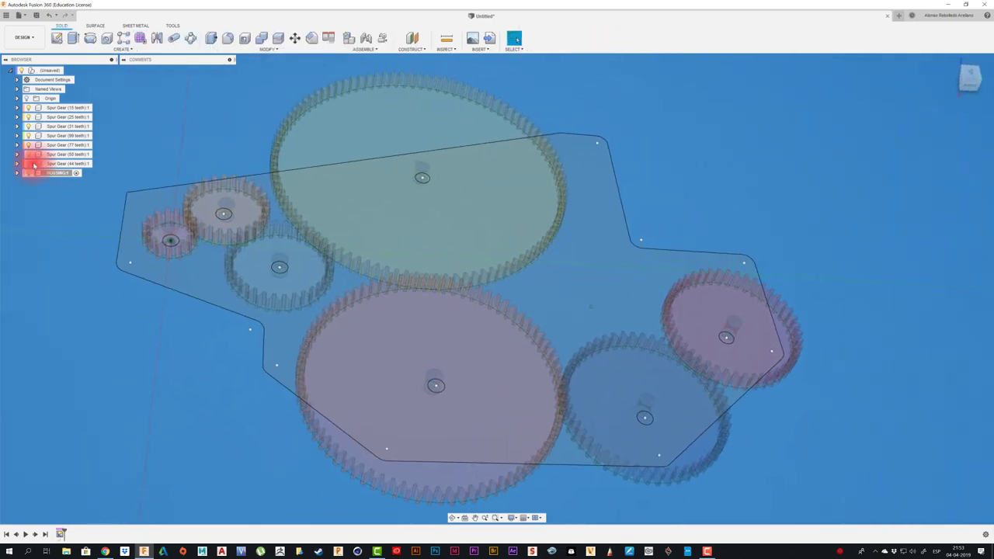
{"action": "left_click", "coordinate": [28, 164]}
{"action": "left_click", "coordinate": [28, 154]}
{"action": "left_click", "coordinate": [28, 144]}
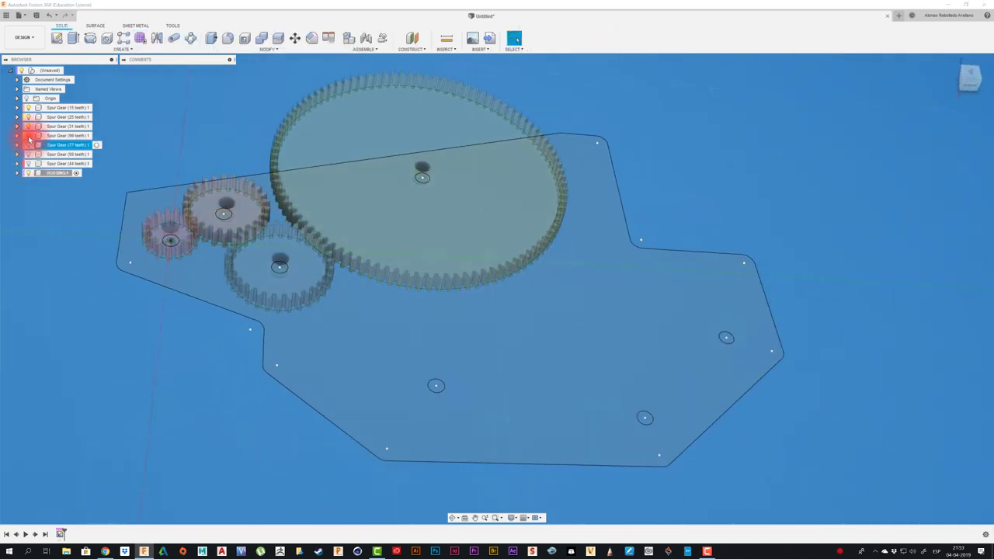
{"action": "left_click", "coordinate": [28, 135]}
{"action": "left_click", "coordinate": [28, 126]}
{"action": "left_click", "coordinate": [28, 116]}
{"action": "left_click", "coordinate": [28, 107]}
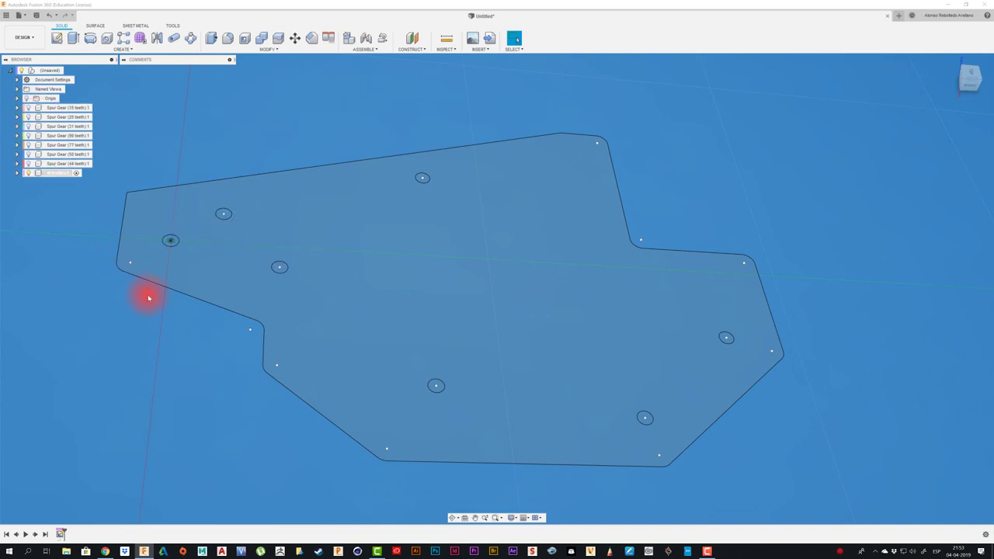
{"action": "middle_click_drag", "start_coordinate": [147, 296], "coordinate": [206, 372], "text": "shift"}
- Extrude the HOUSING outline downward into a 2.50 mm solid plate as a new body
{"action": "key", "text": "e"}
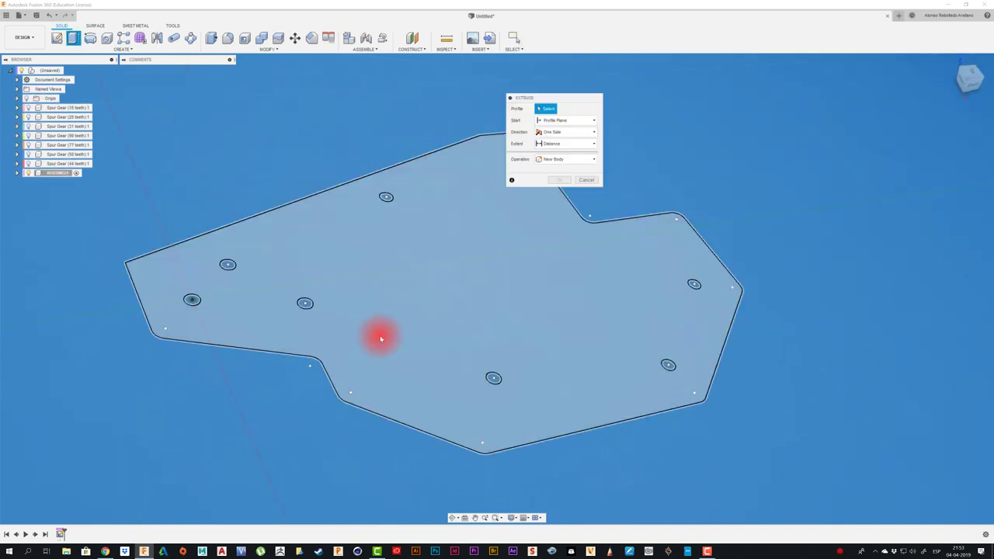
{"action": "left_click", "coordinate": [383, 338]}
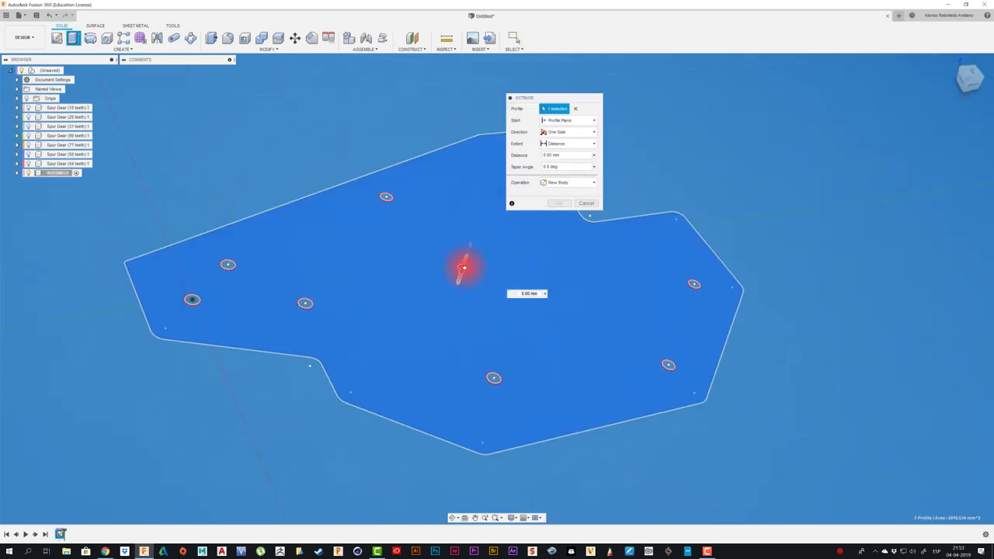
{"action": "left_click_drag", "start_coordinate": [463, 268], "coordinate": [458, 282]}
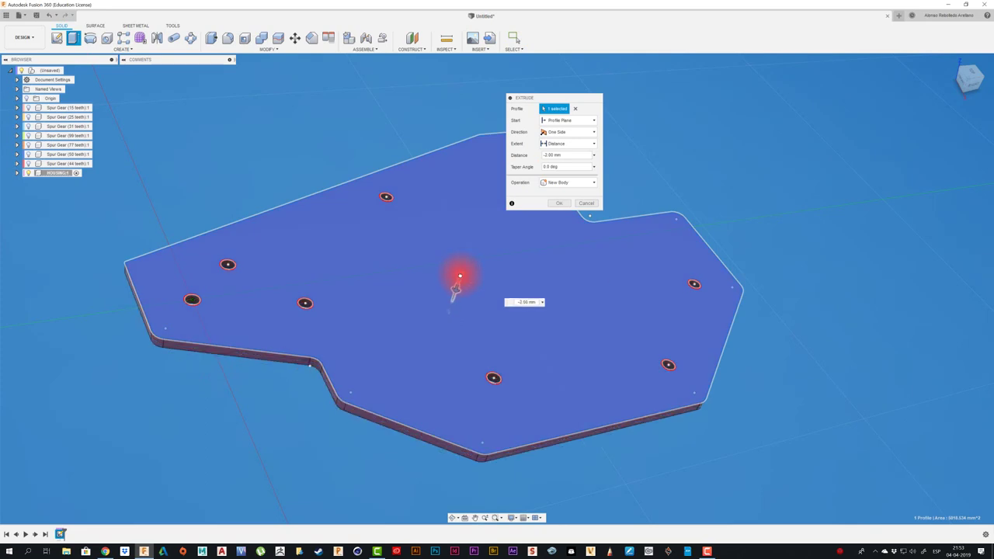
{"action": "left_click", "coordinate": [560, 204]}
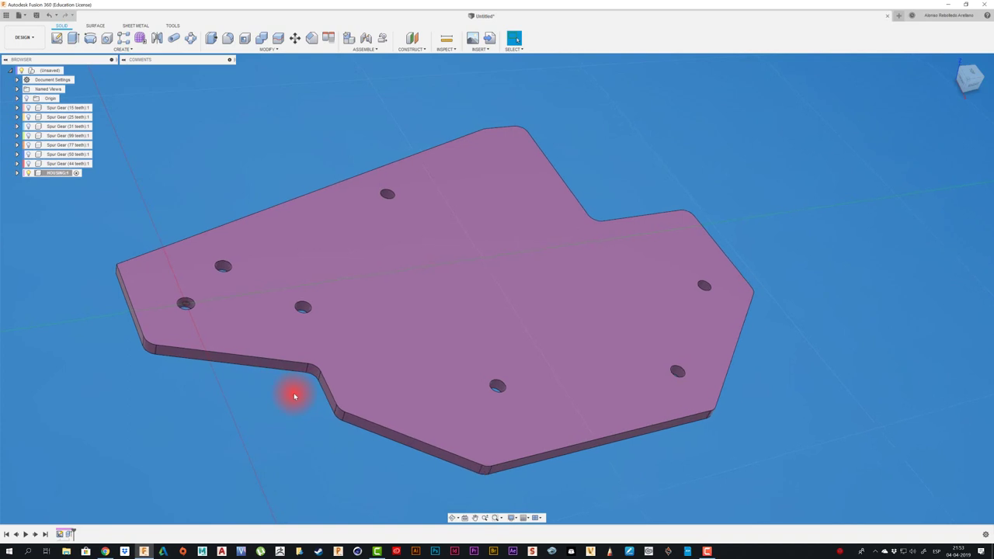
{"action": "middle_click_drag", "start_coordinate": [306, 389], "coordinate": [294, 397], "text": "shift"}
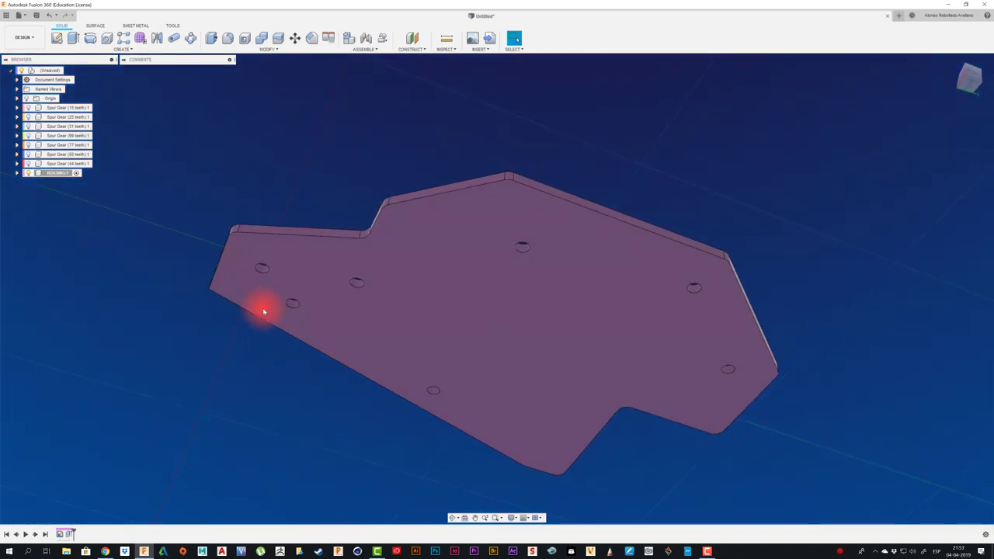
- Start a new sketch on the plate's underside face, discarding a stray extrusion first
{"action": "left_click", "coordinate": [60, 38]}
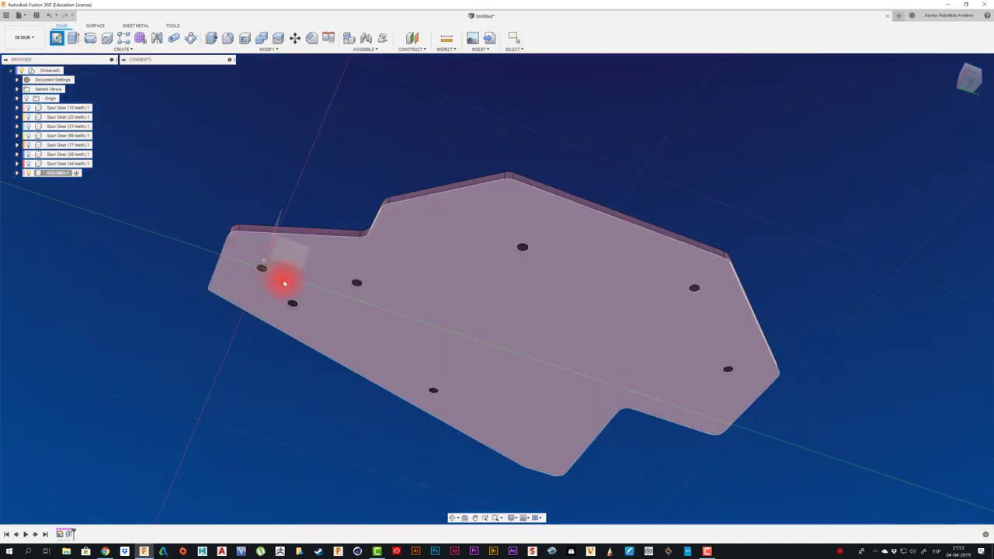
{"action": "key", "text": "Escape"}
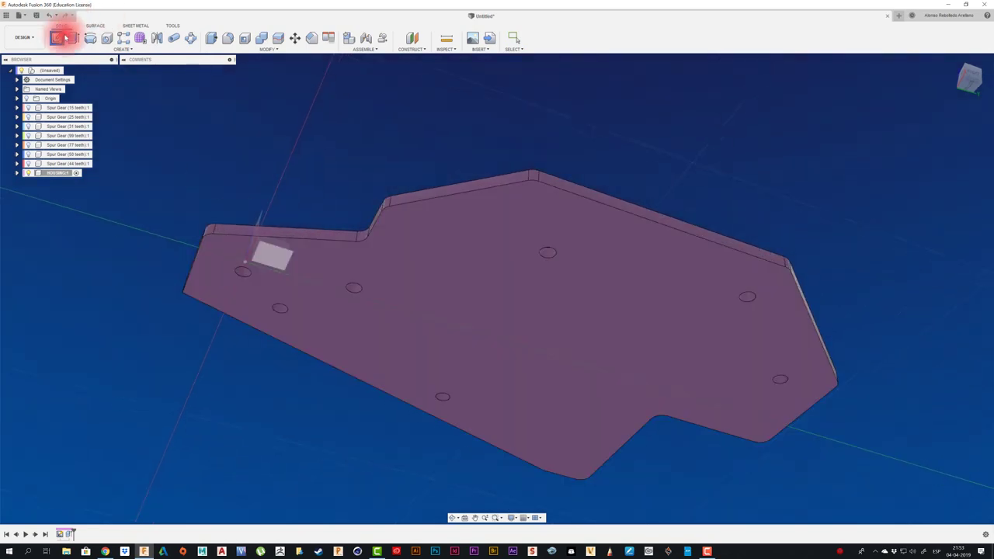
{"action": "key", "text": "e"}
{"action": "mouse_move", "coordinate": [282, 306]}
{"action": "middle_mouse_down", "text": "shift"}
{"action": "mouse_move", "coordinate": [304, 360]}
{"action": "mouse_move", "coordinate": [389, 435]}
{"action": "middle_mouse_up", "text": "shift"}
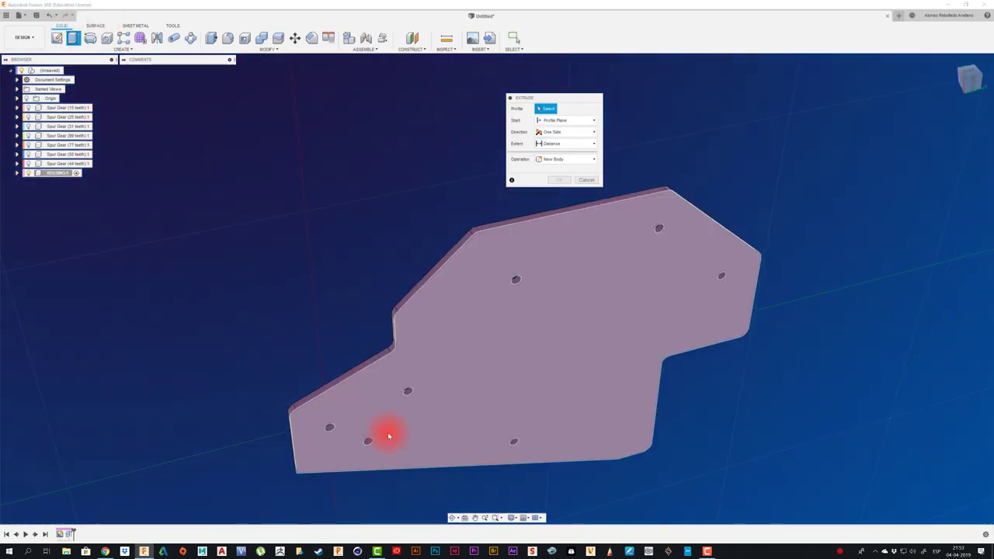
{"action": "left_click", "coordinate": [388, 437]}
{"action": "left_click", "coordinate": [587, 202]}
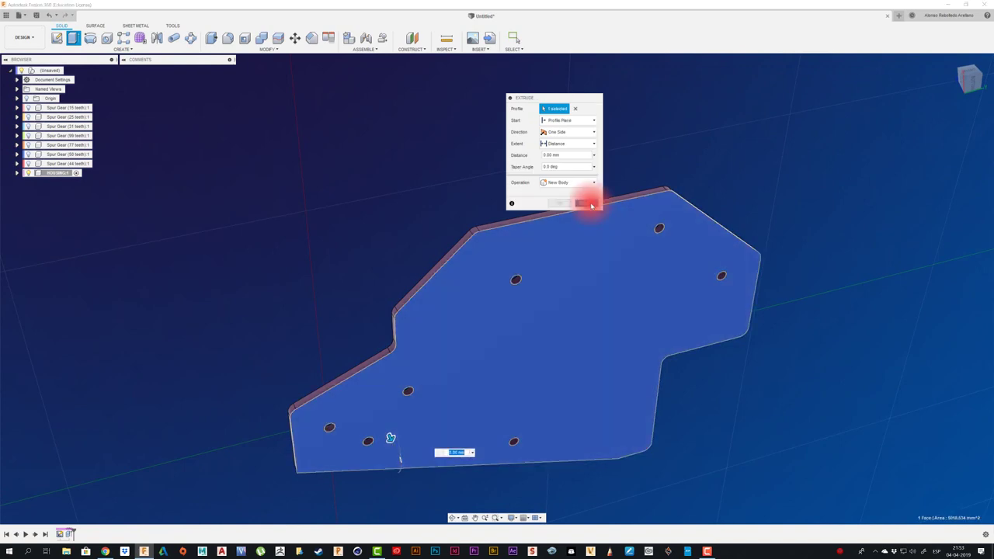
{"action": "left_click", "coordinate": [58, 36]}
{"action": "left_click", "coordinate": [353, 384]}
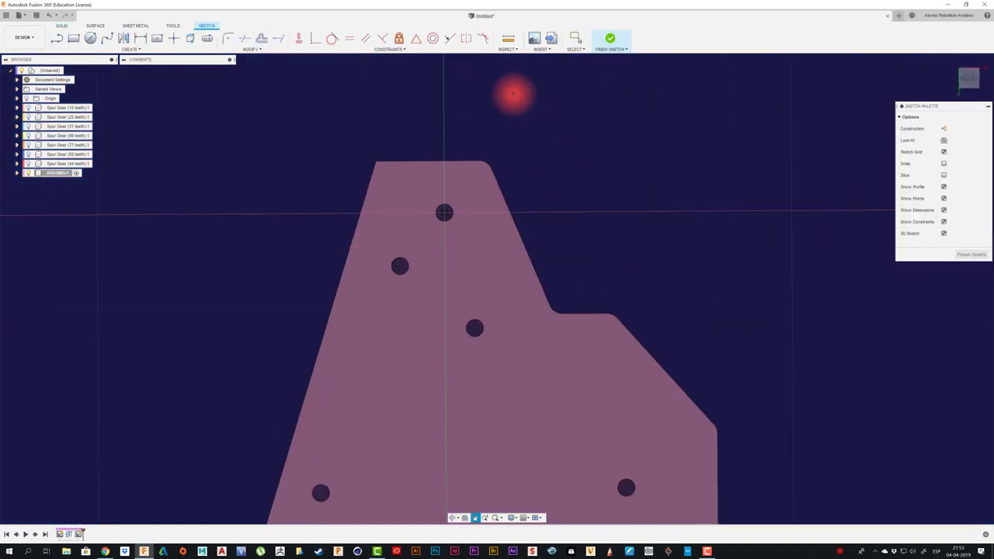
- Project five of the plate's hole circles into the sketch
{"action": "key", "text": "p"}
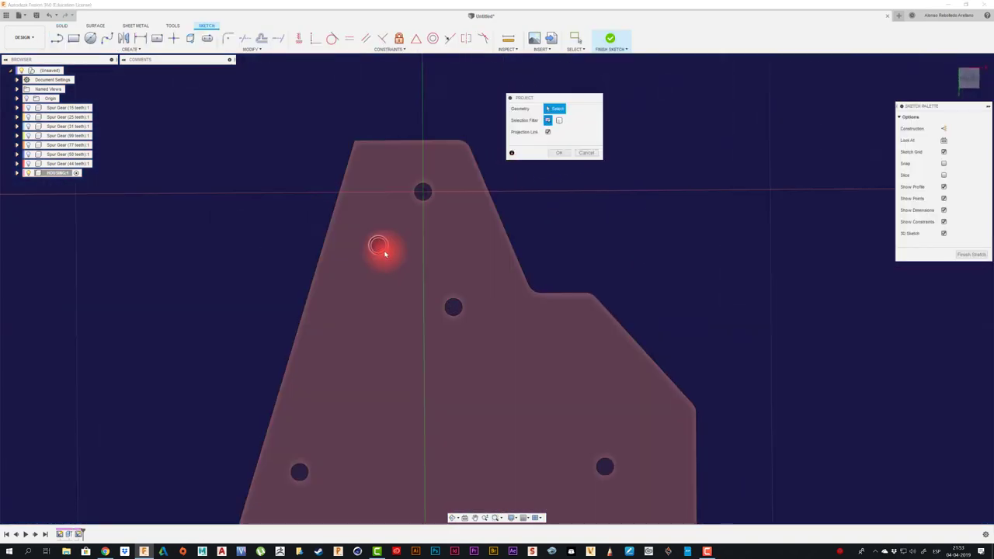
{"action": "left_click", "coordinate": [378, 245]}
{"action": "left_click", "coordinate": [454, 307]}
{"action": "middle_click_drag", "start_coordinate": [517, 335], "coordinate": [562, 316]}
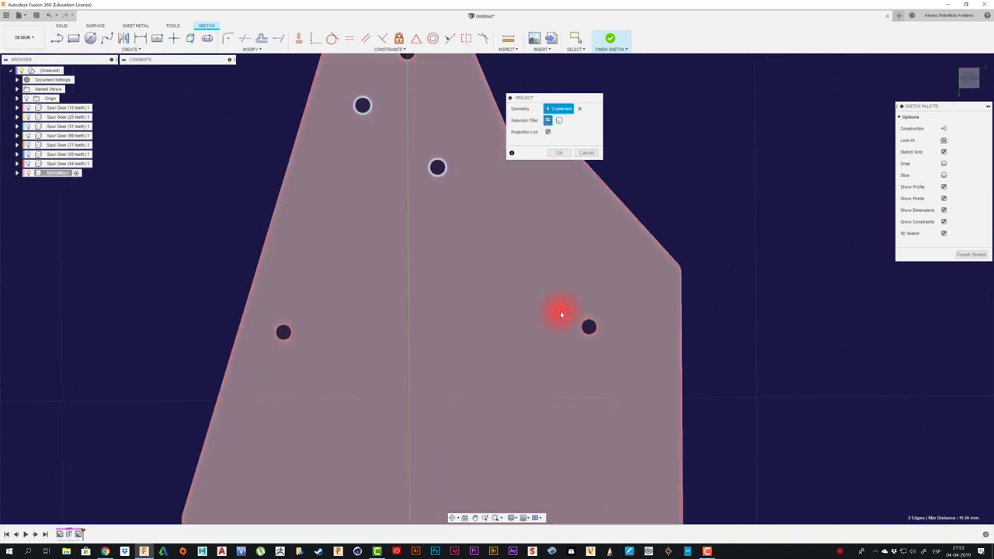
{"action": "left_click", "coordinate": [588, 325]}
{"action": "left_click", "coordinate": [284, 335]}
{"action": "scroll", "coordinate": [381, 240], "scroll_direction": "up", "scroll_amount": 1}
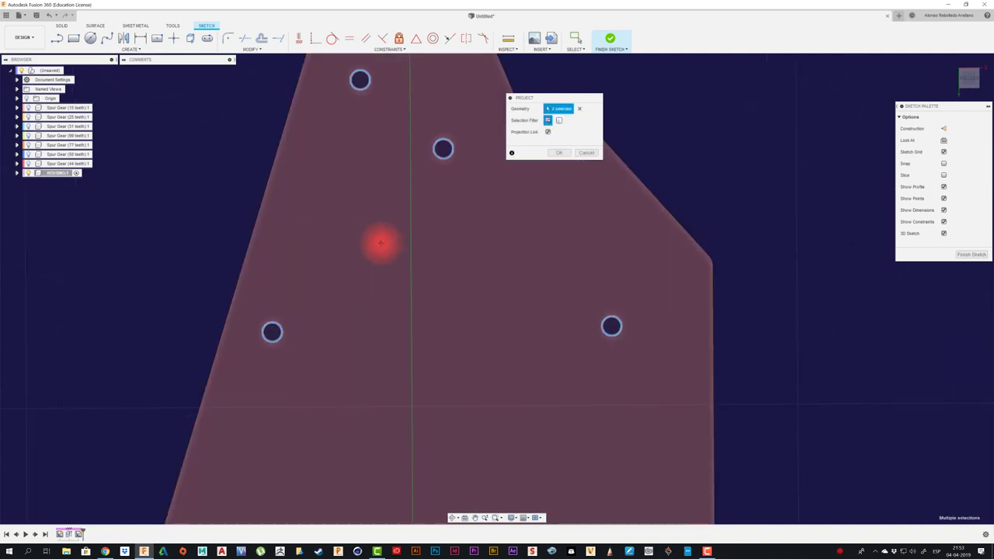
{"action": "scroll", "coordinate": [597, 420], "scroll_direction": "up", "scroll_amount": 3}
{"action": "left_click", "coordinate": [629, 417]}
- Orbit around the plate and confirm the projected hole geometry
{"action": "middle_click_drag", "start_coordinate": [526, 333], "coordinate": [511, 201]}
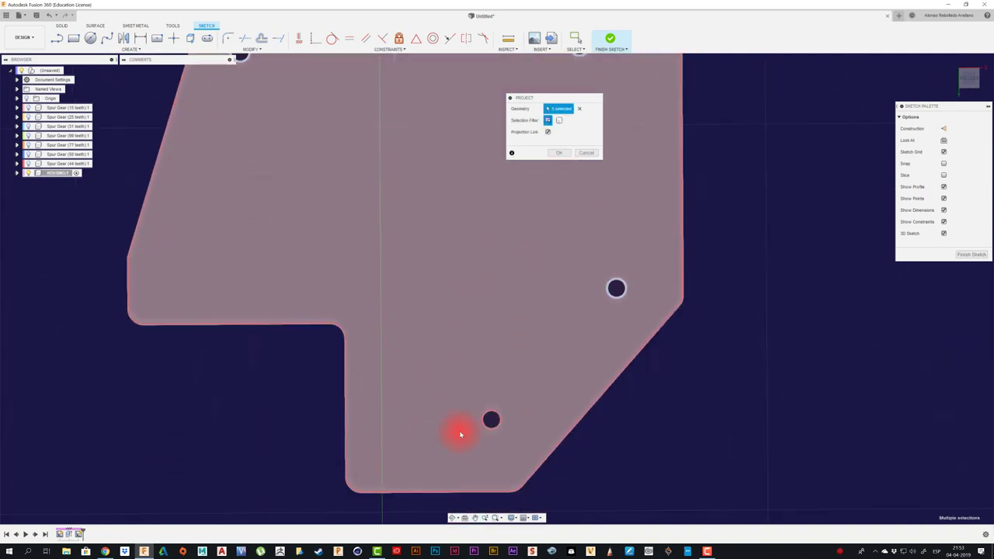
{"action": "scroll", "coordinate": [495, 318], "scroll_direction": "down", "scroll_amount": 3}
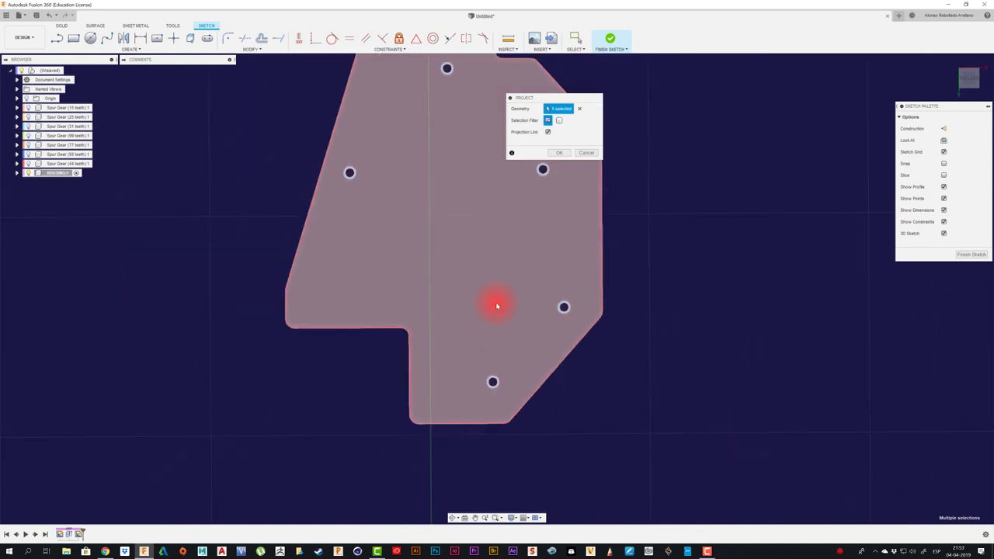
{"action": "middle_click_drag", "start_coordinate": [495, 301], "coordinate": [495, 301], "text": "shift"}
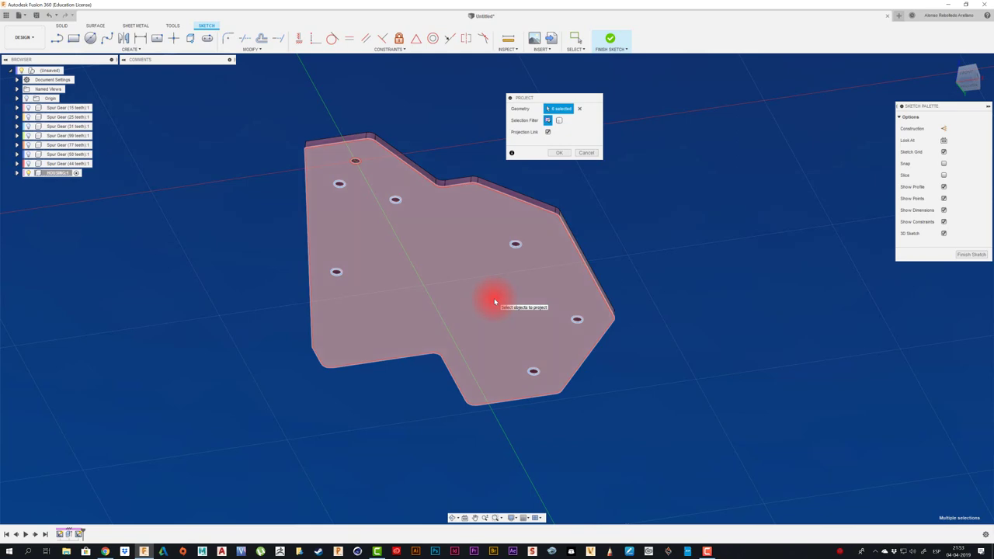
{"action": "middle_click_drag", "start_coordinate": [494, 300], "coordinate": [561, 154], "text": "shift"}
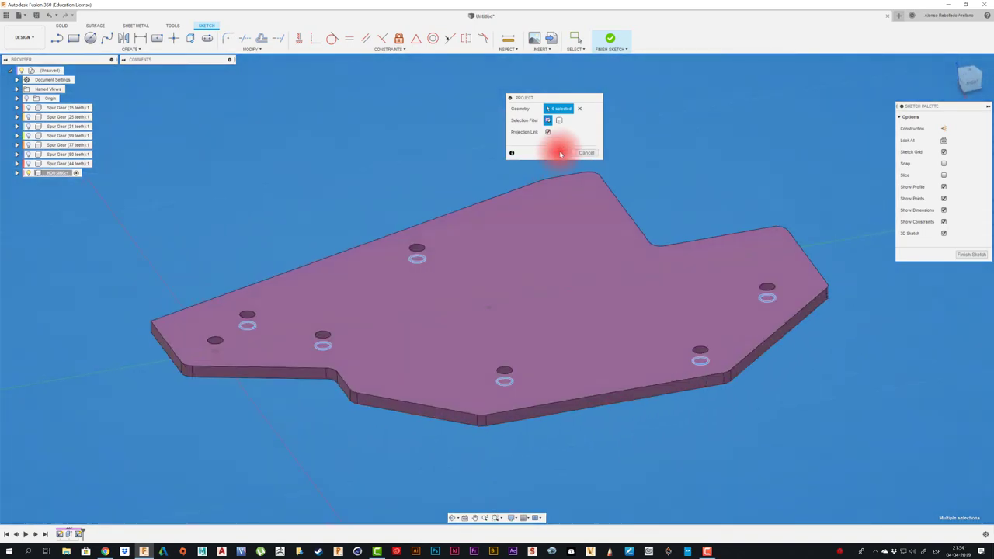
{"action": "left_click", "coordinate": [561, 154]}
{"action": "mouse_move", "coordinate": [329, 231]}
{"action": "middle_mouse_down", "text": "shift"}
{"action": "mouse_move", "coordinate": [304, 484]}
{"action": "mouse_move", "coordinate": [318, 411]}
{"action": "middle_mouse_up", "text": "shift"}
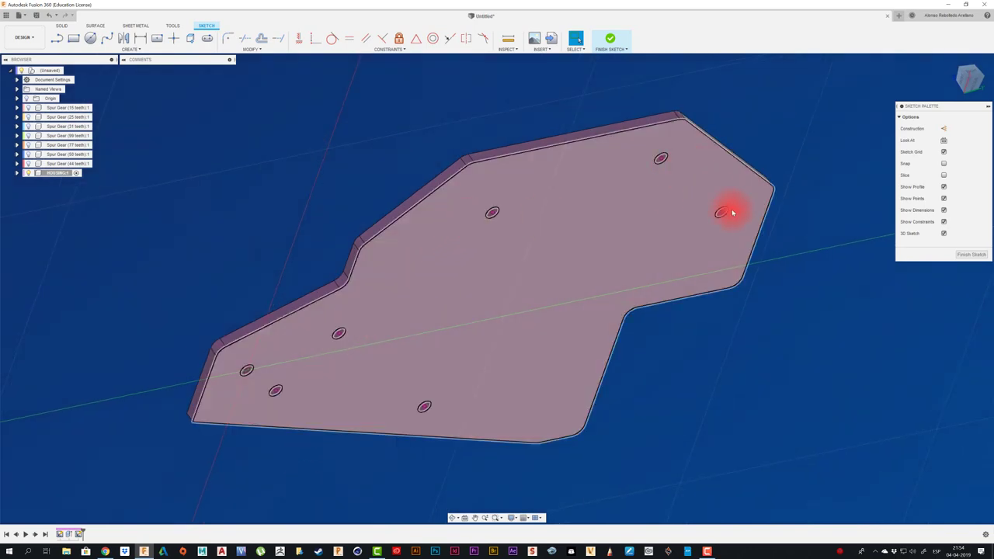
- Select the six hole circle profiles for extrusion
{"action": "key", "text": "e"}
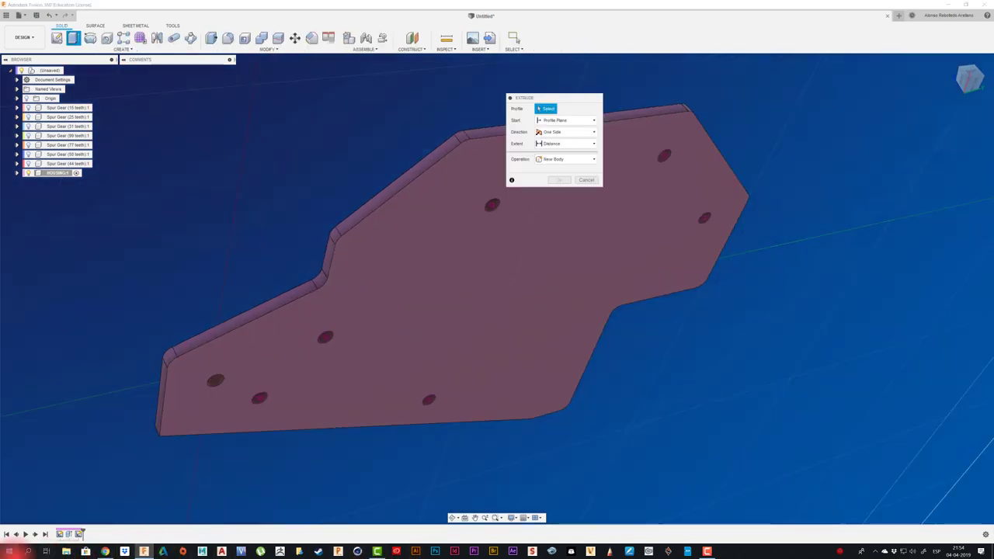
{"action": "left_click", "coordinate": [314, 349]}
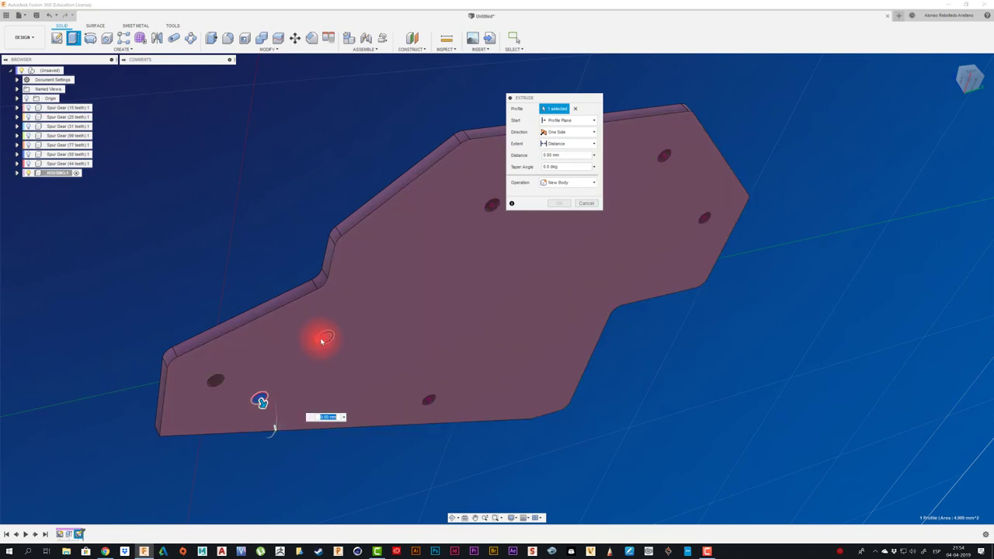
{"action": "left_click", "coordinate": [323, 339]}
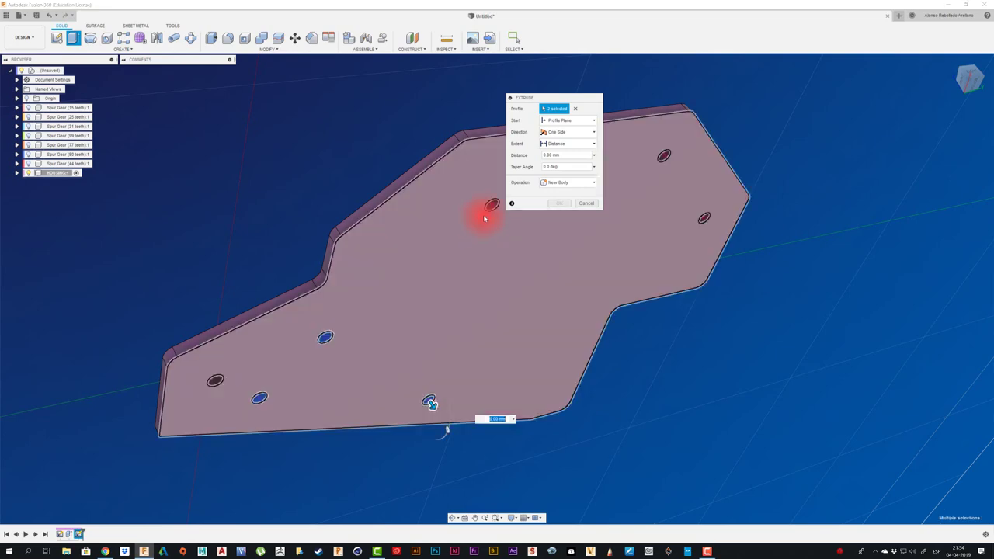
{"action": "left_click", "coordinate": [486, 208]}
{"action": "left_click", "coordinate": [344, 348]}
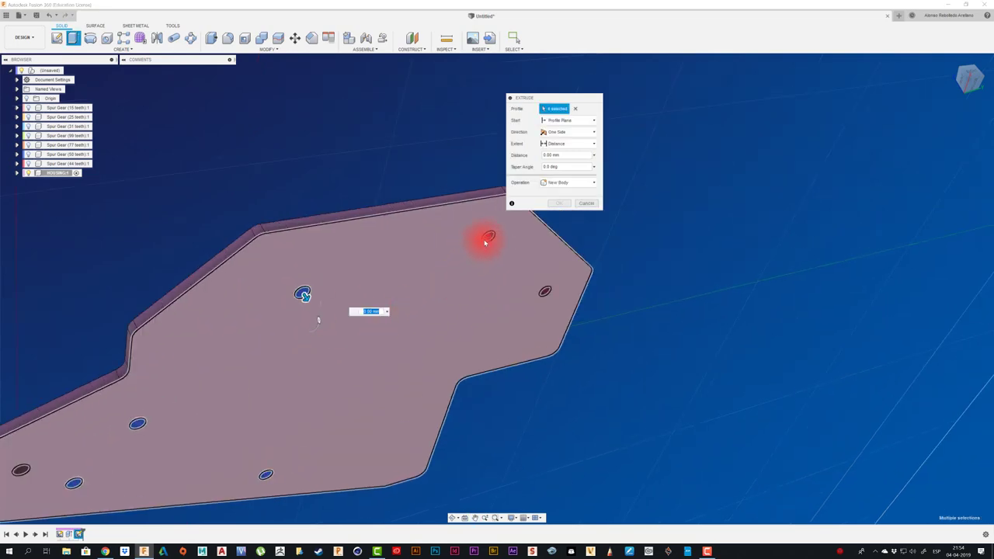
{"action": "left_click", "coordinate": [486, 239]}
{"action": "left_click", "coordinate": [544, 292]}
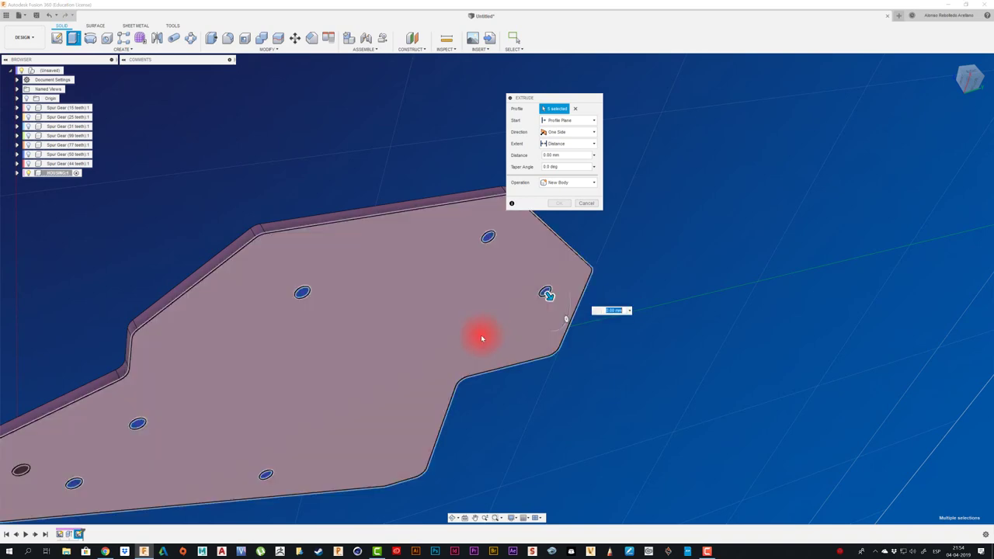
- Extrude the profiles into pins about 7 mm tall, joined to the plate
{"action": "scroll", "coordinate": [480, 339], "scroll_direction": "down", "scroll_amount": 3}
{"action": "mouse_move", "coordinate": [473, 337]}
{"action": "middle_mouse_down", "text": "shift"}
{"action": "mouse_move", "coordinate": [555, 267]}
{"action": "mouse_move", "coordinate": [572, 349]}
{"action": "middle_mouse_up", "text": "shift"}
{"action": "left_click_drag", "start_coordinate": [571, 348], "coordinate": [577, 304]}
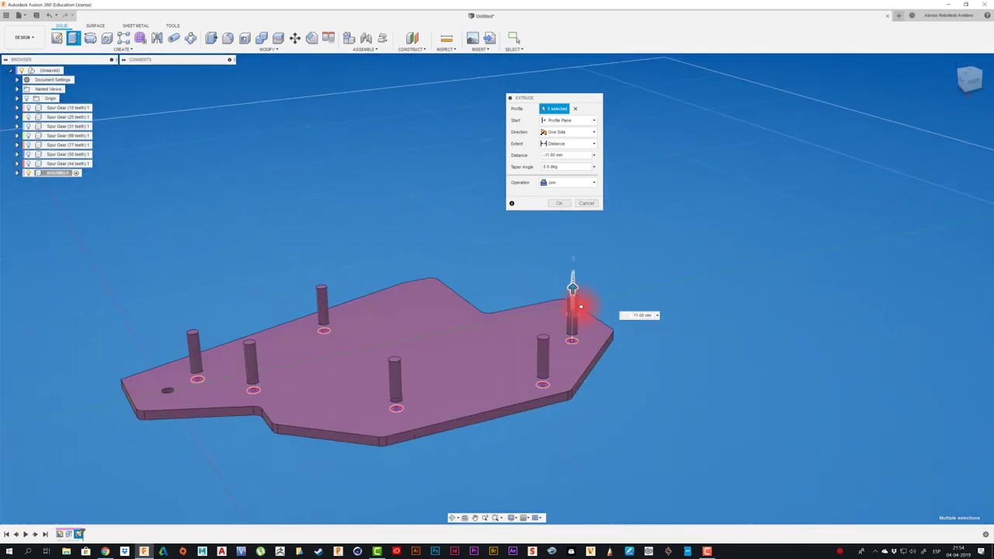
{"action": "middle_click_drag", "start_coordinate": [577, 304], "coordinate": [580, 307], "text": "shift"}
{"action": "mouse_move", "coordinate": [581, 307]}
{"action": "left_mouse_down"}
{"action": "mouse_move", "coordinate": [583, 370]}
{"action": "mouse_move", "coordinate": [614, 415]}
{"action": "left_mouse_up"}
{"action": "scroll", "coordinate": [611, 409], "scroll_direction": "up", "scroll_amount": 2}
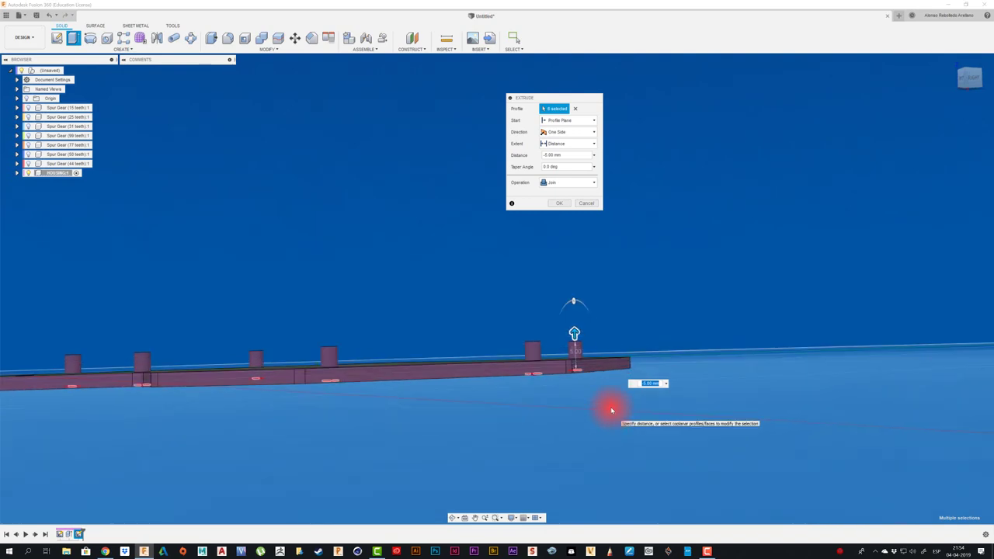
{"action": "scroll", "coordinate": [592, 400], "scroll_direction": "up", "scroll_amount": 2}
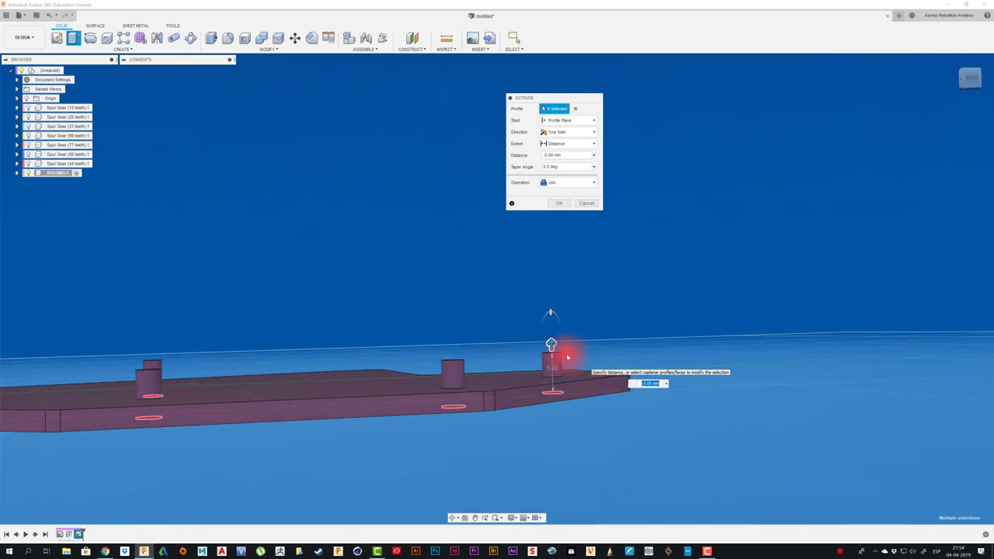
{"action": "left_click_drag", "start_coordinate": [550, 344], "coordinate": [551, 329]}
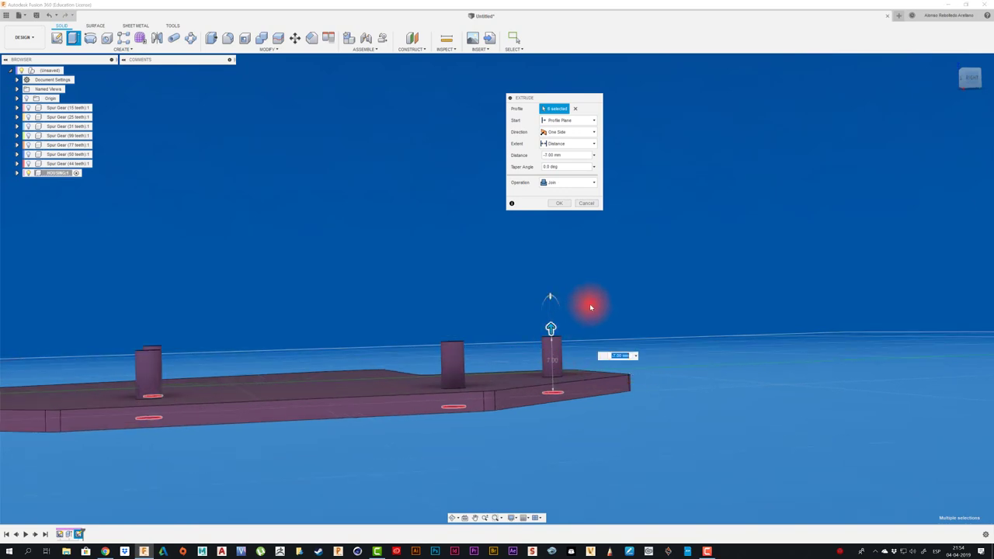
{"action": "middle_click_drag", "start_coordinate": [551, 328], "coordinate": [562, 211], "text": "shift"}
{"action": "left_click", "coordinate": [560, 202]}
- Turn visibility back on for the six hidden spur gears, including the 25-tooth gear
{"action": "scroll", "coordinate": [565, 210], "scroll_direction": "down", "scroll_amount": 5}
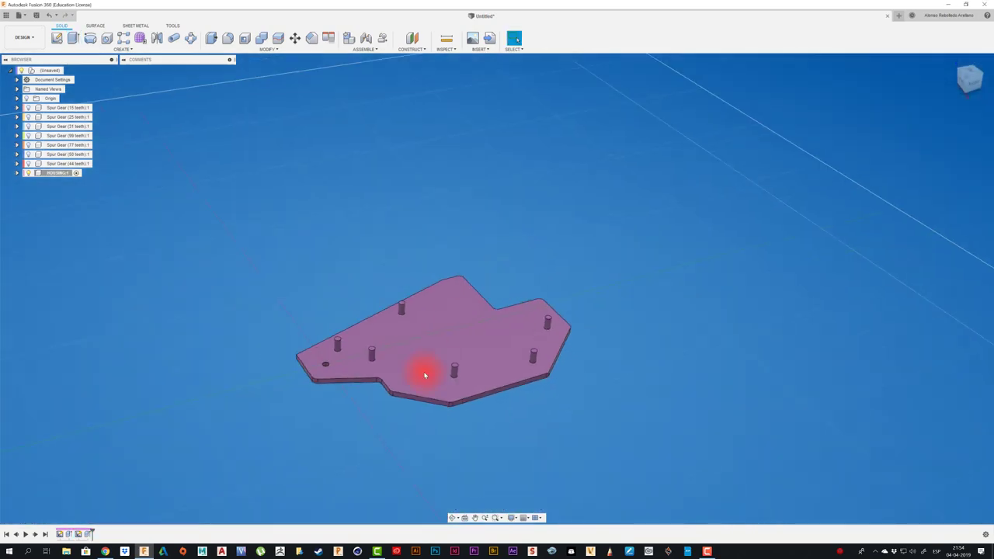
{"action": "scroll", "coordinate": [422, 373], "scroll_direction": "up", "scroll_amount": 4}
{"action": "mouse_move", "coordinate": [355, 466]}
{"action": "middle_mouse_down", "text": "shift"}
{"action": "mouse_move", "coordinate": [272, 282]}
{"action": "mouse_move", "coordinate": [225, 233]}
{"action": "middle_mouse_up", "text": "shift"}
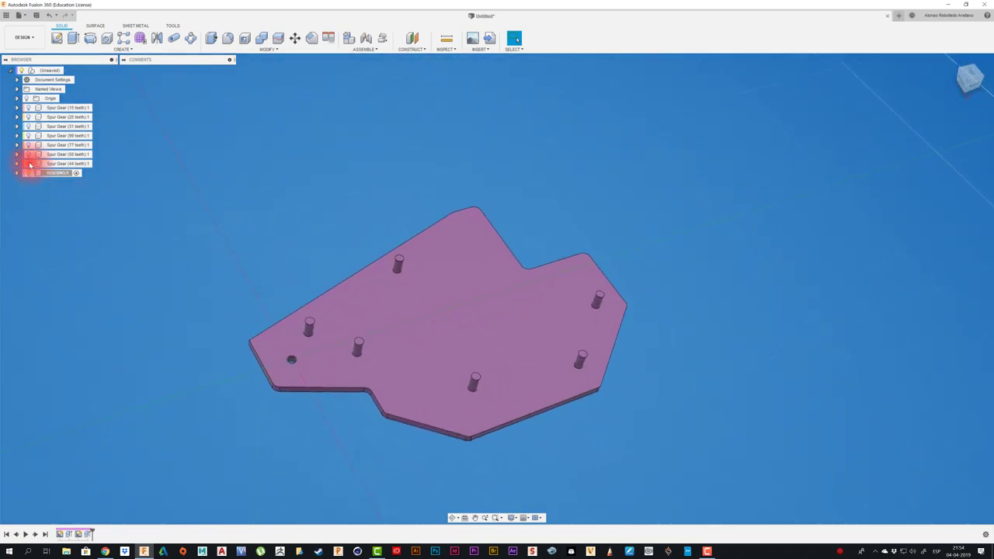
{"action": "left_click", "coordinate": [29, 163]}
{"action": "left_click", "coordinate": [29, 154]}
{"action": "left_click", "coordinate": [28, 144]}
{"action": "left_click", "coordinate": [29, 135]}
{"action": "left_click", "coordinate": [29, 125]}
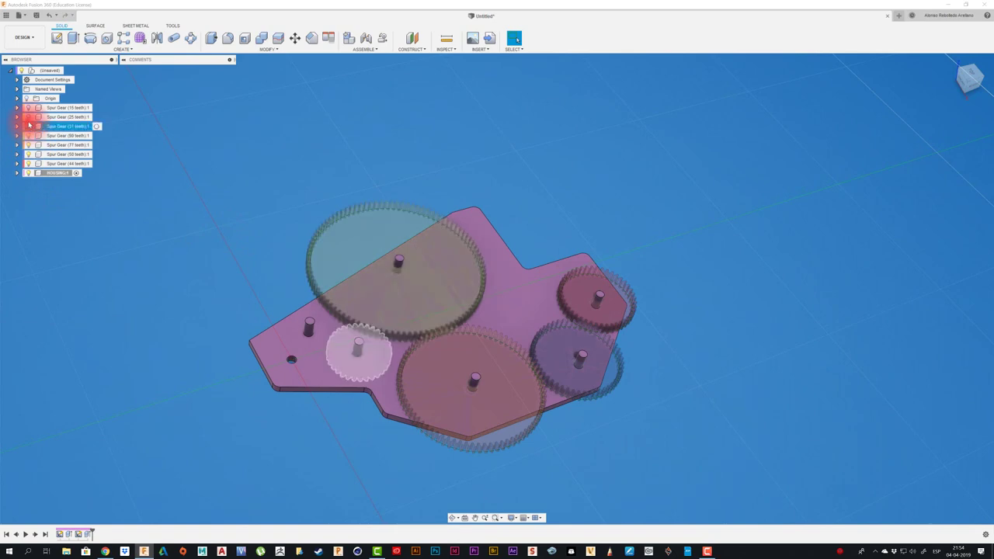
{"action": "left_click", "coordinate": [29, 117]}
{"action": "scroll", "coordinate": [210, 257], "scroll_direction": "up", "scroll_amount": 2}
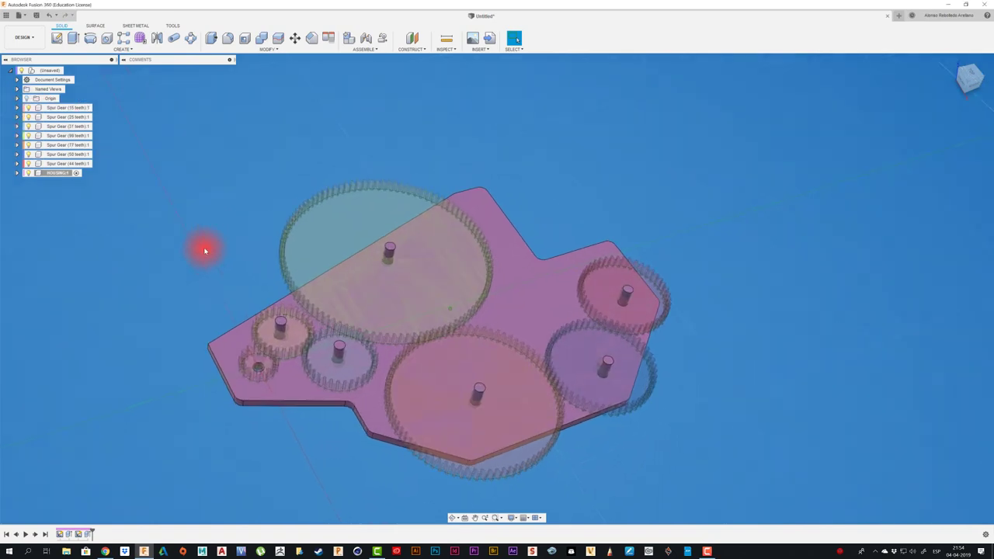
- Select the whole design, then check the HOUSING component's options without changing anything
{"action": "left_click", "coordinate": [55, 71]}
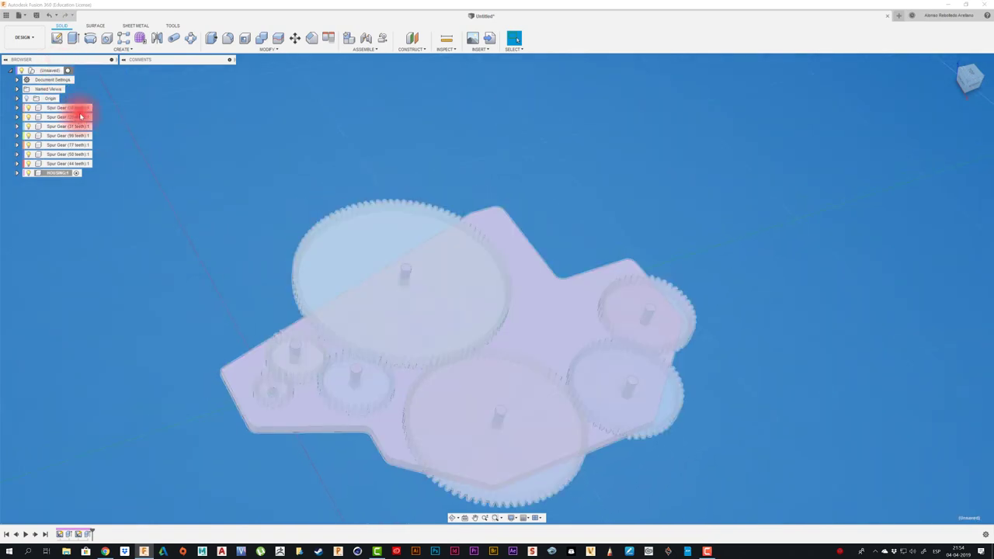
{"action": "left_click", "coordinate": [158, 320]}
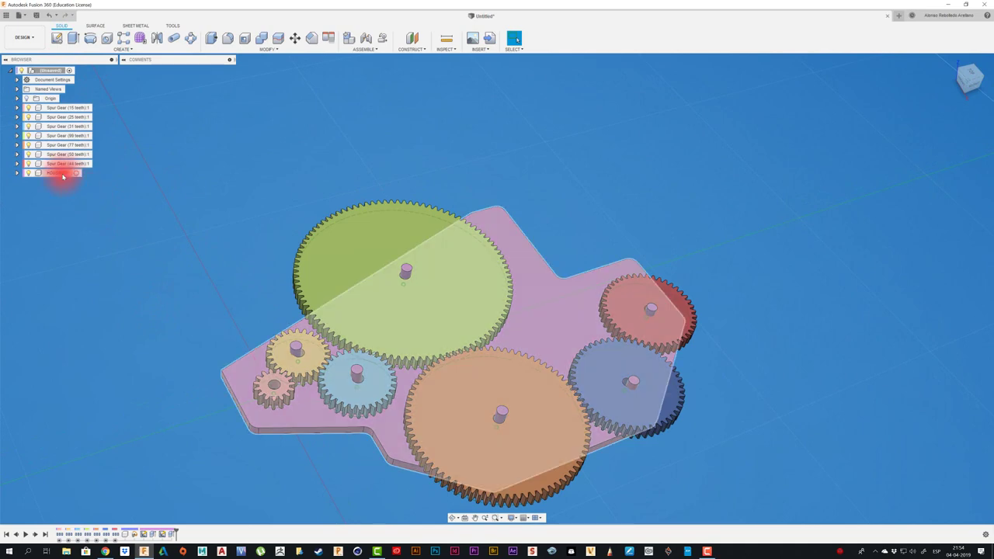
{"action": "right_click", "coordinate": [63, 176]}
{"action": "left_click", "coordinate": [178, 362]}
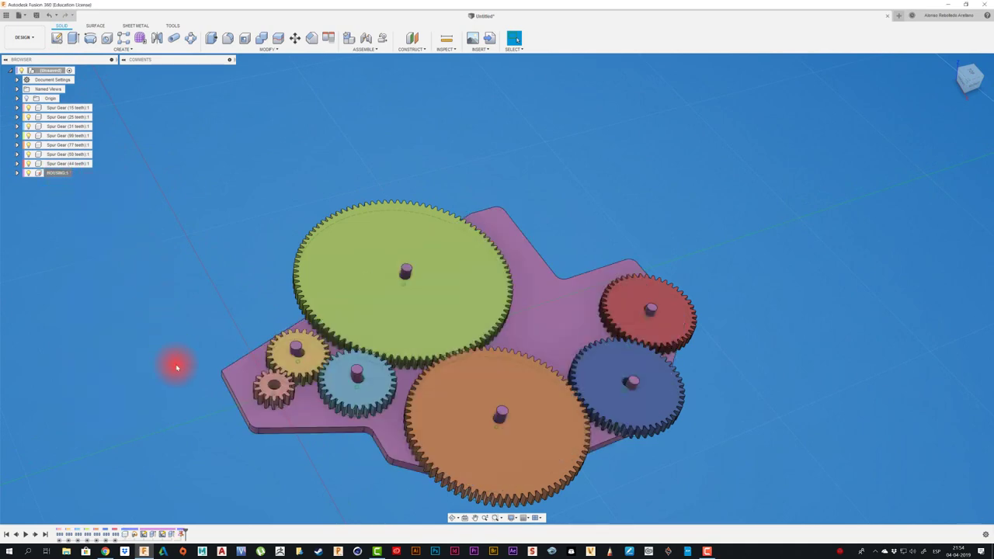
- Drag the 15-tooth and 25-tooth gears off the plate
{"action": "scroll", "coordinate": [218, 433], "scroll_direction": "up", "scroll_amount": 2}
{"action": "scroll", "coordinate": [222, 399], "scroll_direction": "up", "scroll_amount": 2}
{"action": "scroll", "coordinate": [268, 402], "scroll_direction": "up", "scroll_amount": 2}
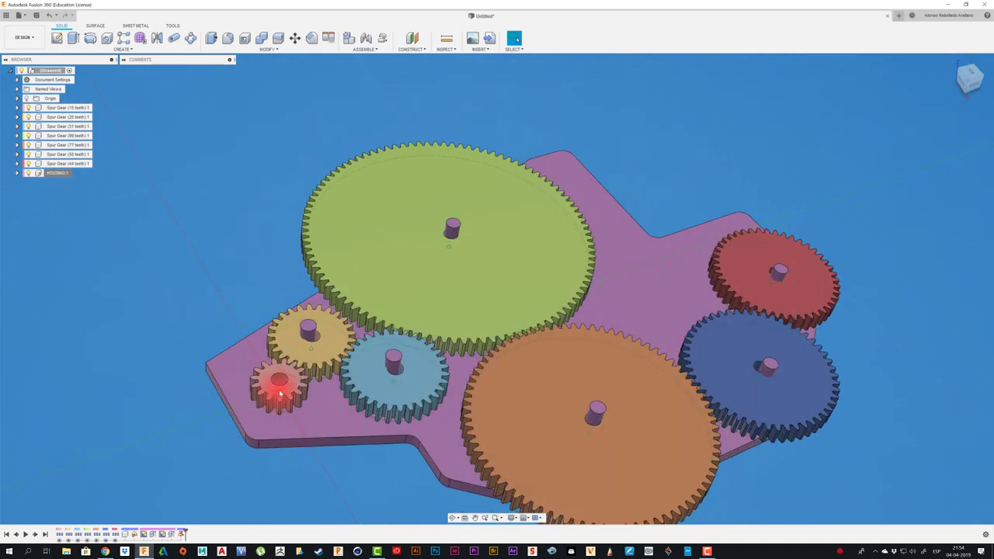
{"action": "left_click_drag", "start_coordinate": [273, 391], "coordinate": [168, 346]}
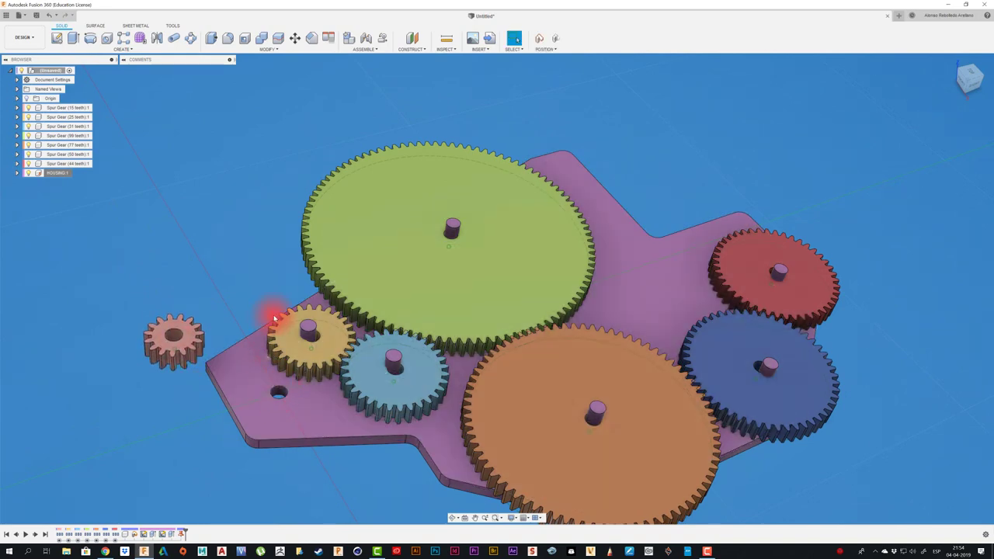
{"action": "scroll", "coordinate": [293, 373], "scroll_direction": "up", "scroll_amount": 2}
{"action": "scroll", "coordinate": [292, 373], "scroll_direction": "up", "scroll_amount": 2}
{"action": "left_click_drag", "start_coordinate": [322, 377], "coordinate": [229, 290]}
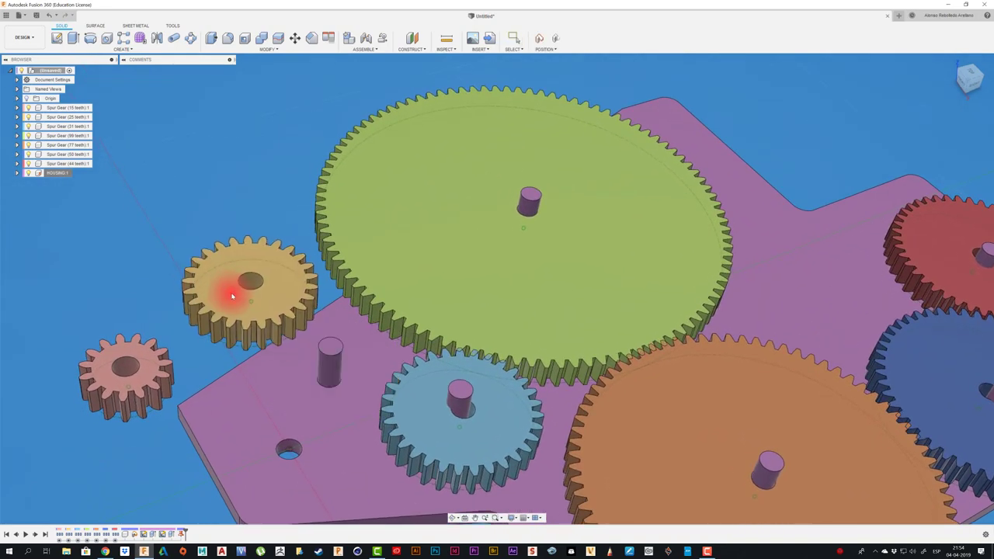
- Rigidly join the 25-tooth gear's hole to its housing pin with a -1.50 mm Z offset
{"action": "left_click", "coordinate": [228, 289]}
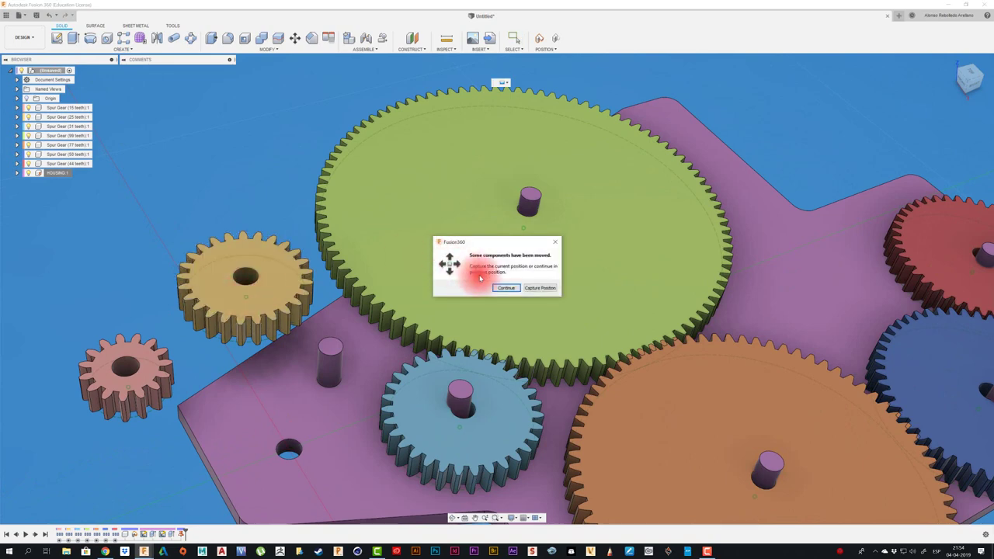
{"action": "left_click", "coordinate": [537, 289]}
{"action": "key", "text": "j"}
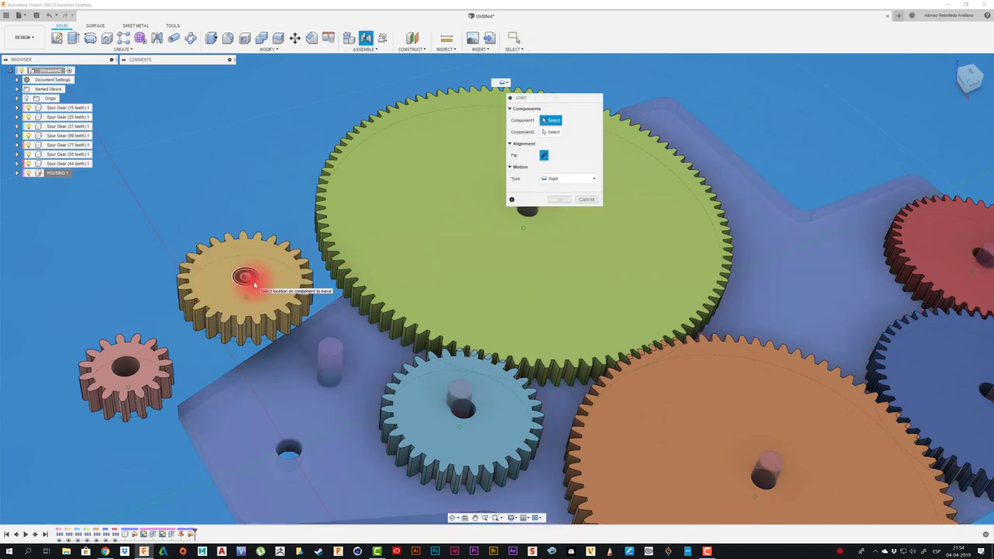
{"action": "left_click", "coordinate": [254, 286]}
{"action": "left_click", "coordinate": [299, 379]}
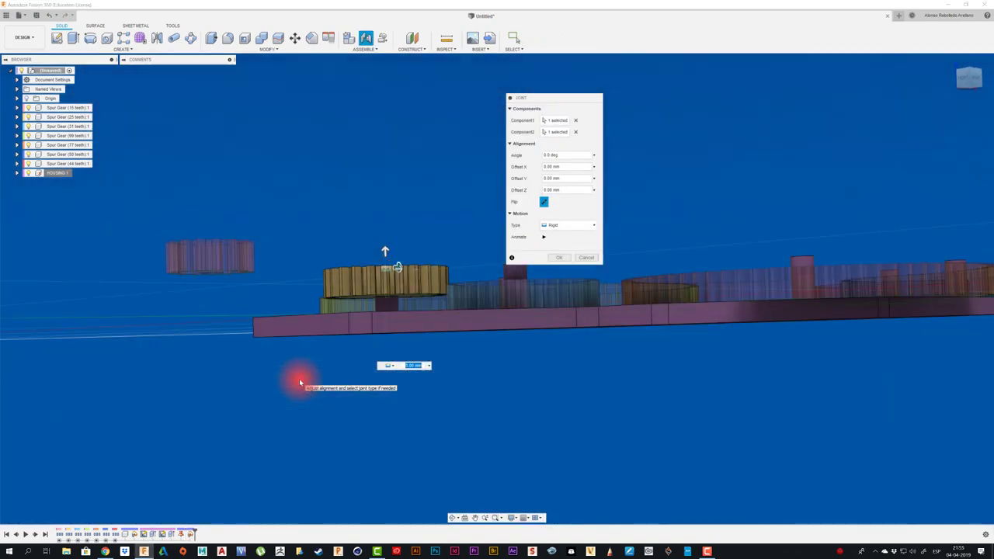
{"action": "left_click", "coordinate": [967, 84]}
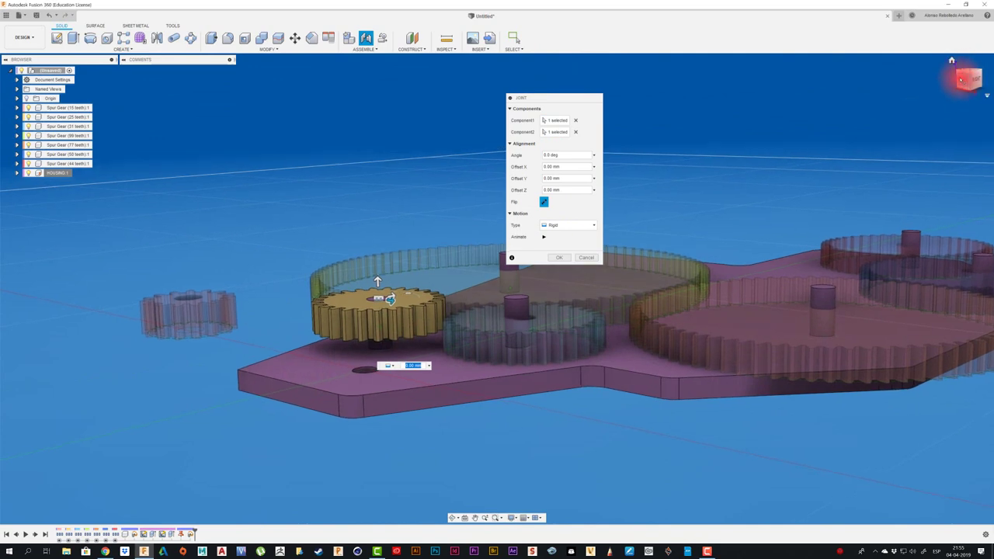
{"action": "mouse_move", "coordinate": [967, 80]}
{"action": "left_mouse_down"}
{"action": "mouse_move", "coordinate": [588, 257]}
{"action": "mouse_move", "coordinate": [686, 287]}
{"action": "left_mouse_up"}
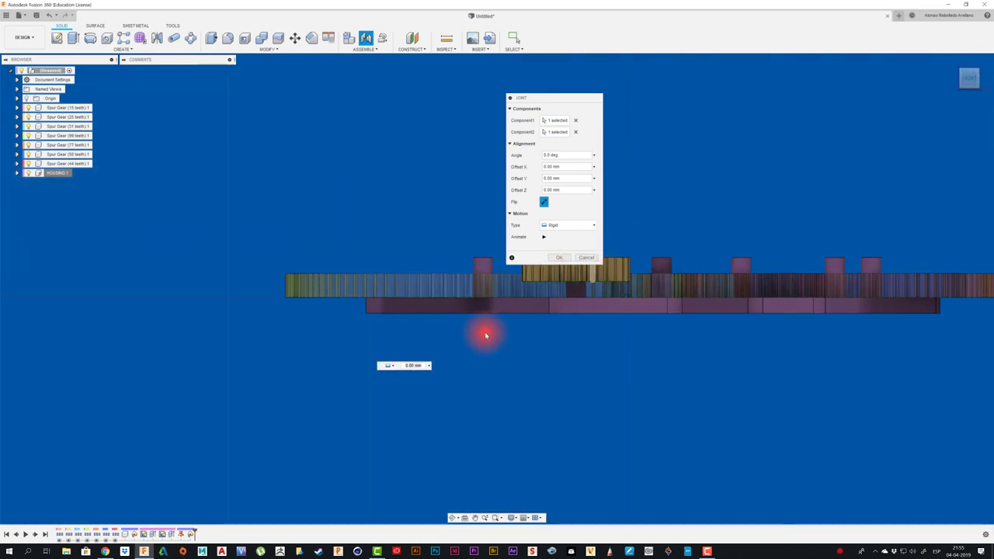
{"action": "scroll", "coordinate": [509, 339], "scroll_direction": "up", "scroll_amount": 2}
{"action": "scroll", "coordinate": [286, 316], "scroll_direction": "up", "scroll_amount": 3}
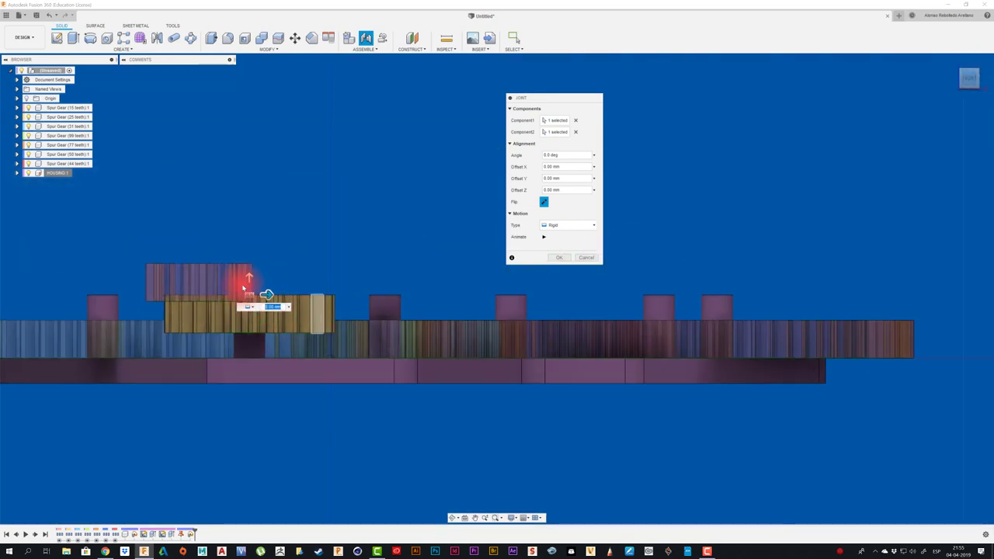
{"action": "left_click_drag", "start_coordinate": [248, 276], "coordinate": [249, 293]}
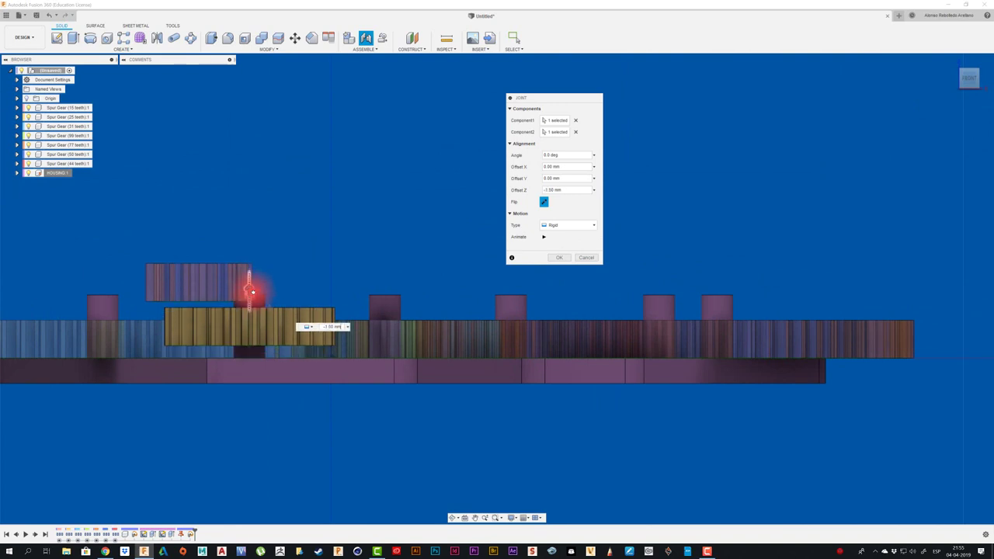
{"action": "left_click", "coordinate": [557, 257]}
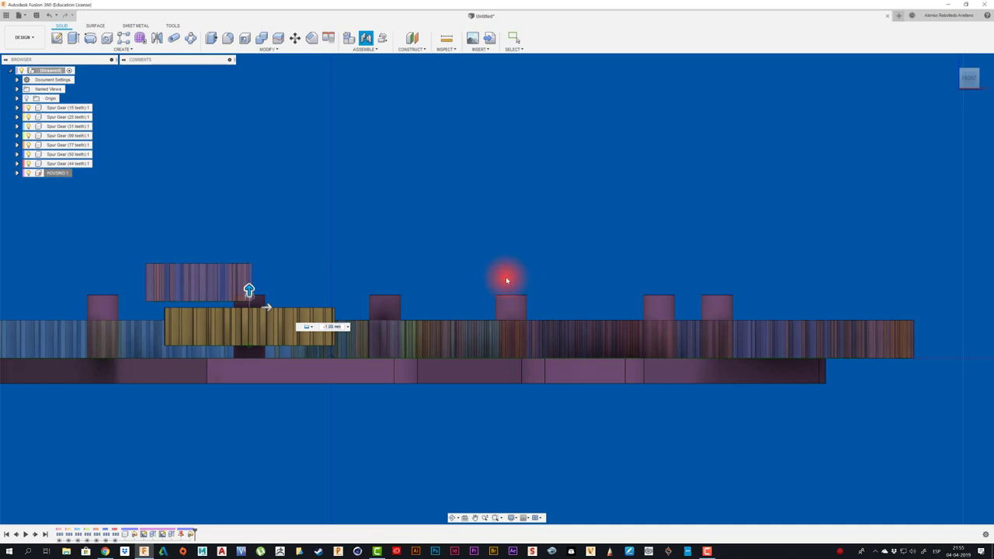
- Drag the light-blue gear off its pin without capturing the moved position
{"action": "scroll", "coordinate": [430, 299], "scroll_direction": "up", "scroll_amount": 2}
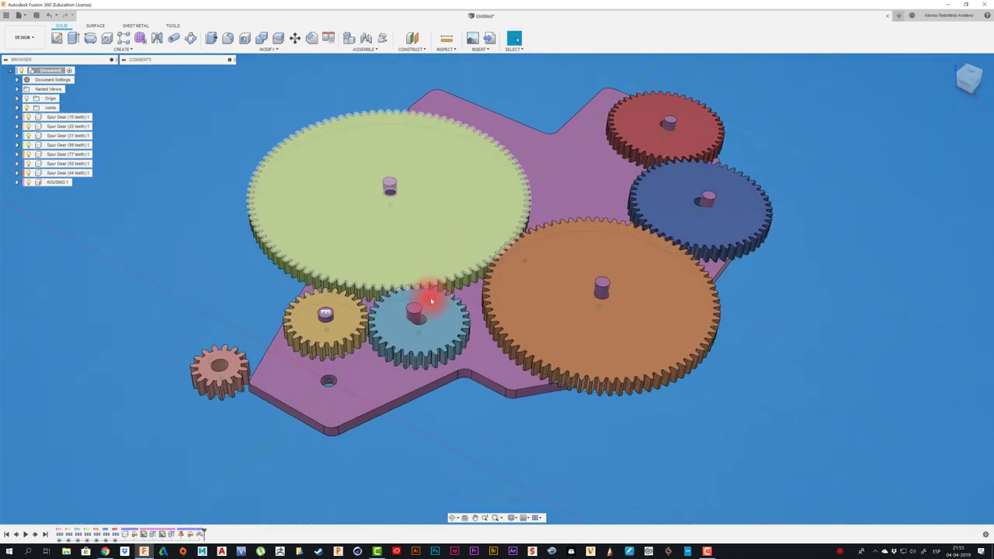
{"action": "scroll", "coordinate": [429, 297], "scroll_direction": "up", "scroll_amount": 2}
{"action": "left_click_drag", "start_coordinate": [402, 292], "coordinate": [437, 401]}
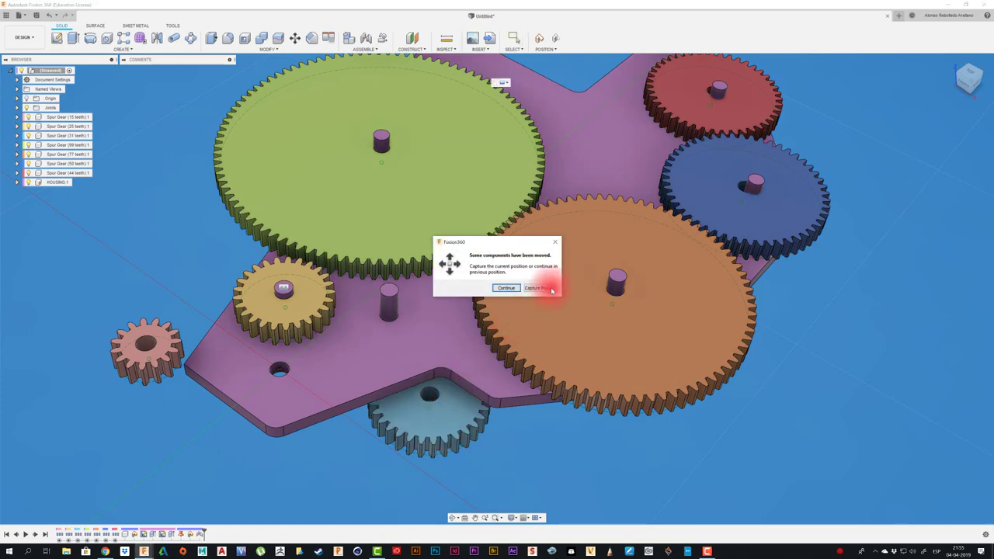
{"action": "left_click", "coordinate": [545, 297]}
- Join the light-blue gear to its pin as a revolute joint lowered 3.00 mm
{"action": "key", "text": "j"}
{"action": "left_click", "coordinate": [437, 399]}
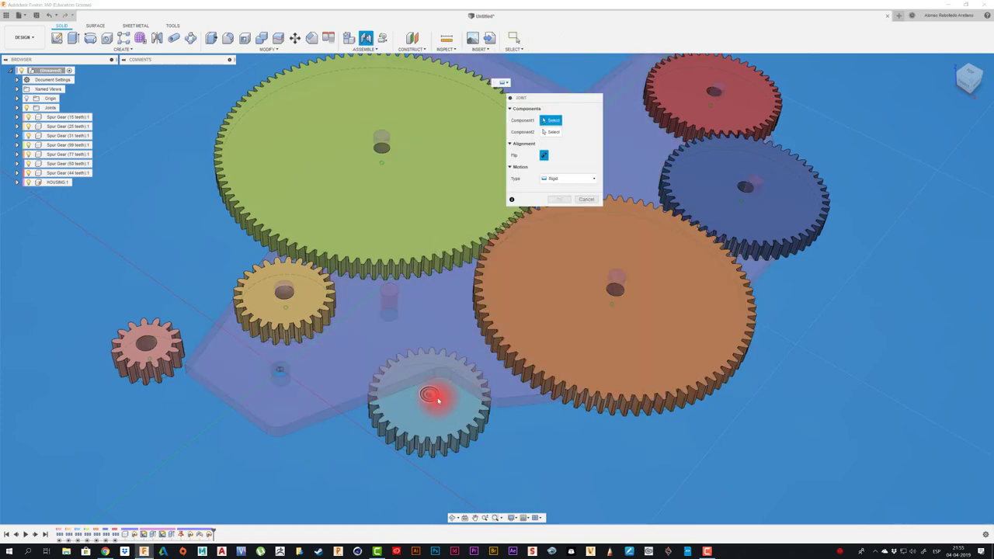
{"action": "left_click", "coordinate": [390, 295]}
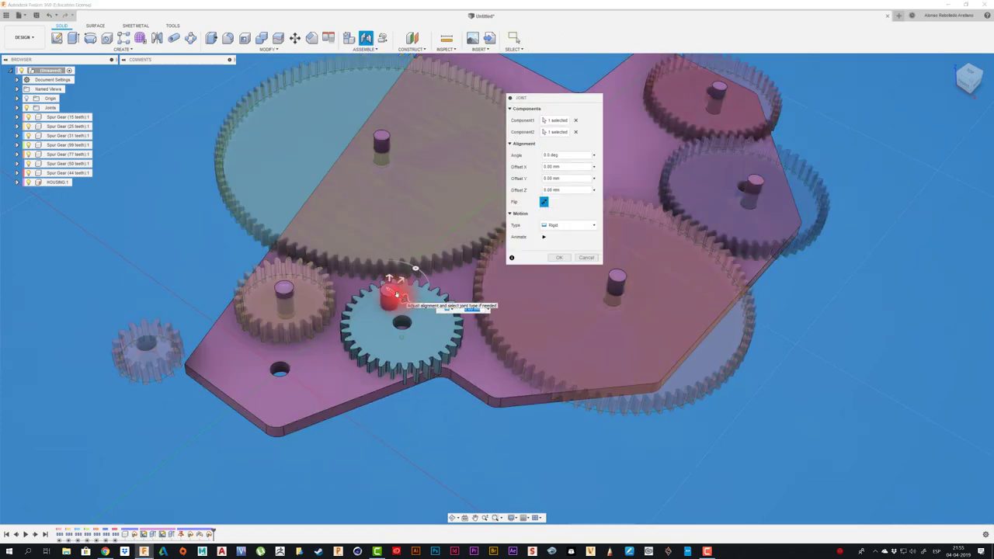
{"action": "left_click", "coordinate": [582, 225]}
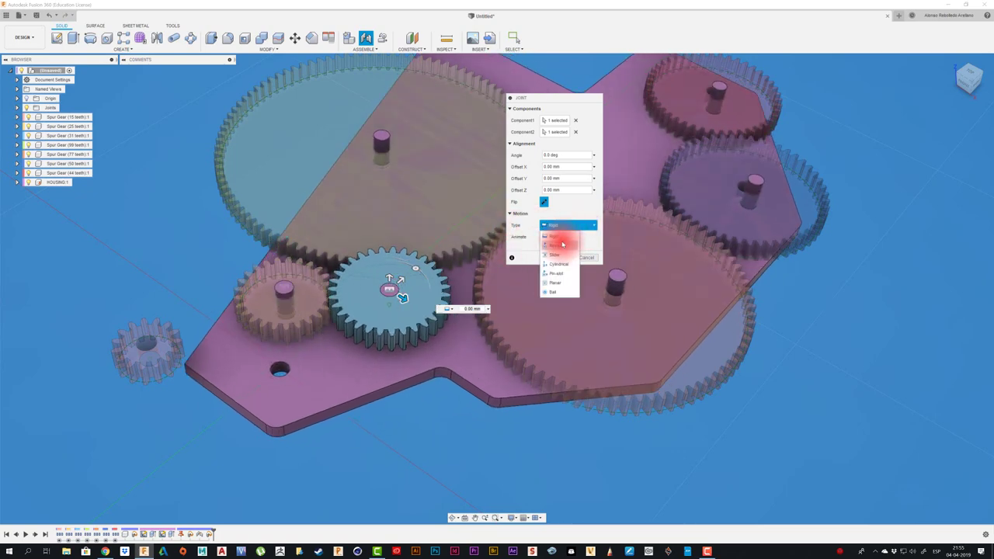
{"action": "left_click", "coordinate": [564, 242]}
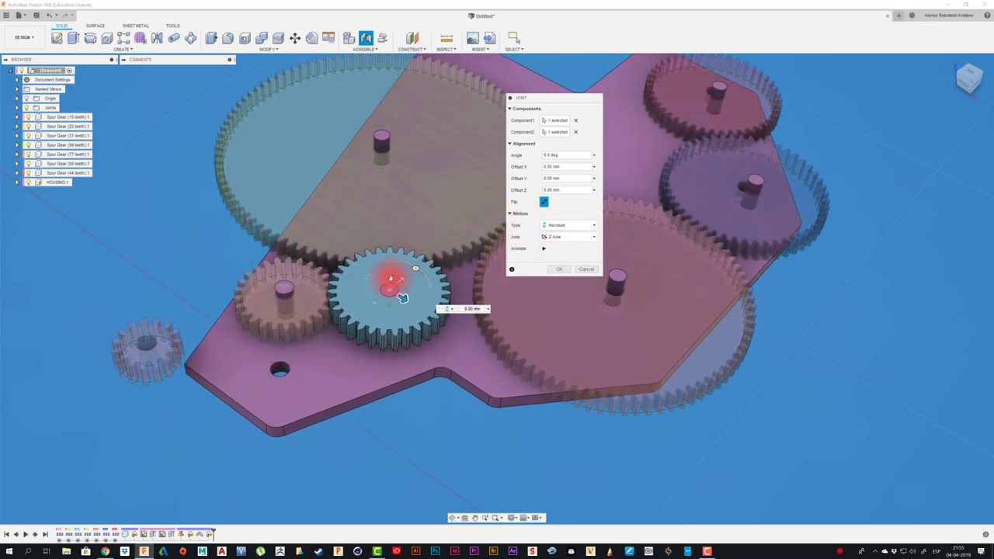
{"action": "left_click_drag", "start_coordinate": [390, 278], "coordinate": [392, 293]}
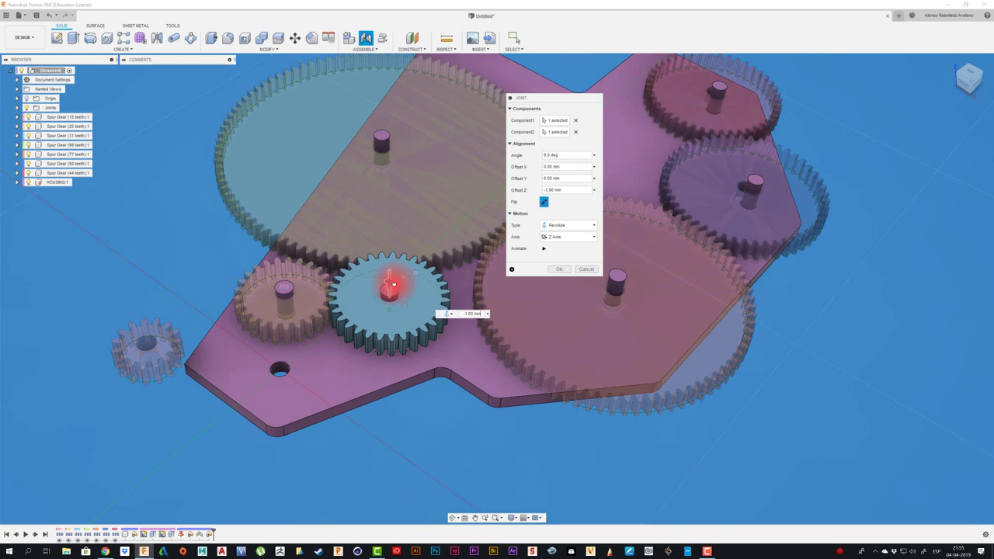
{"action": "left_click", "coordinate": [582, 270]}
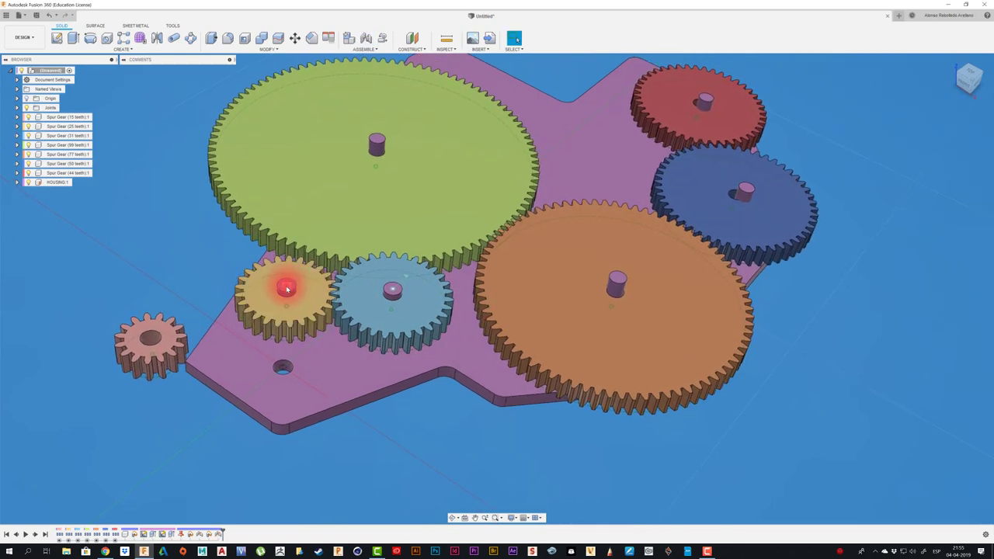
- Change the tan gear's existing joint to Revolute
{"action": "right_click", "coordinate": [288, 289]}
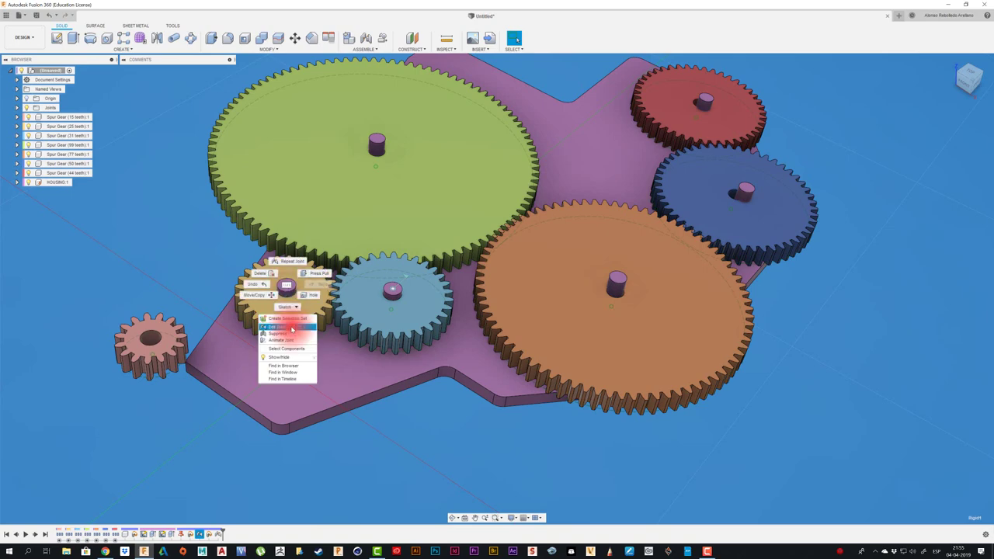
{"action": "left_click", "coordinate": [292, 329]}
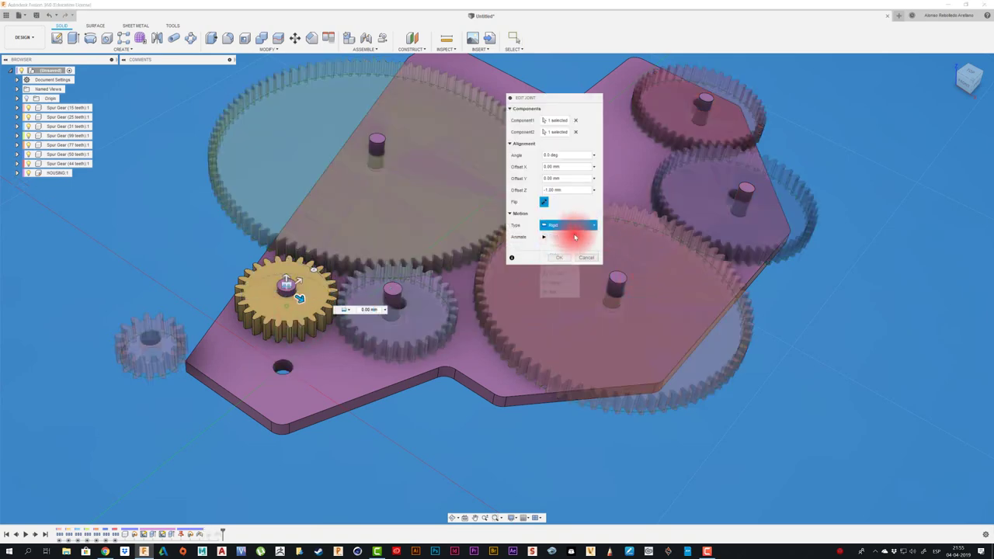
{"action": "left_click", "coordinate": [561, 246]}
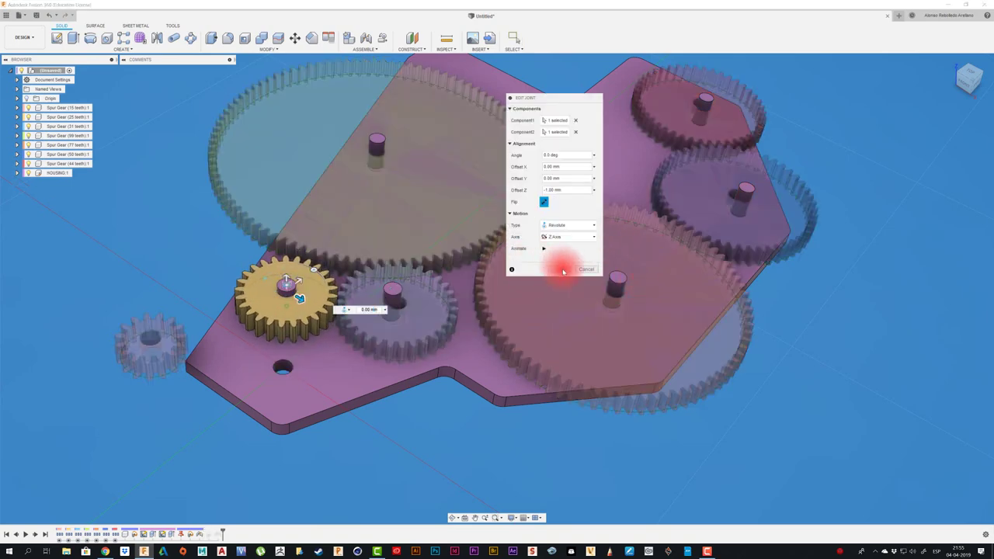
{"action": "left_click", "coordinate": [564, 271]}
- Mount the green gear on its housing pin with a new joint
{"action": "scroll", "coordinate": [395, 291], "scroll_direction": "up", "scroll_amount": 3}
{"action": "scroll", "coordinate": [351, 217], "scroll_direction": "up", "scroll_amount": 1}
{"action": "middle_click_drag", "start_coordinate": [306, 195], "coordinate": [297, 267]}
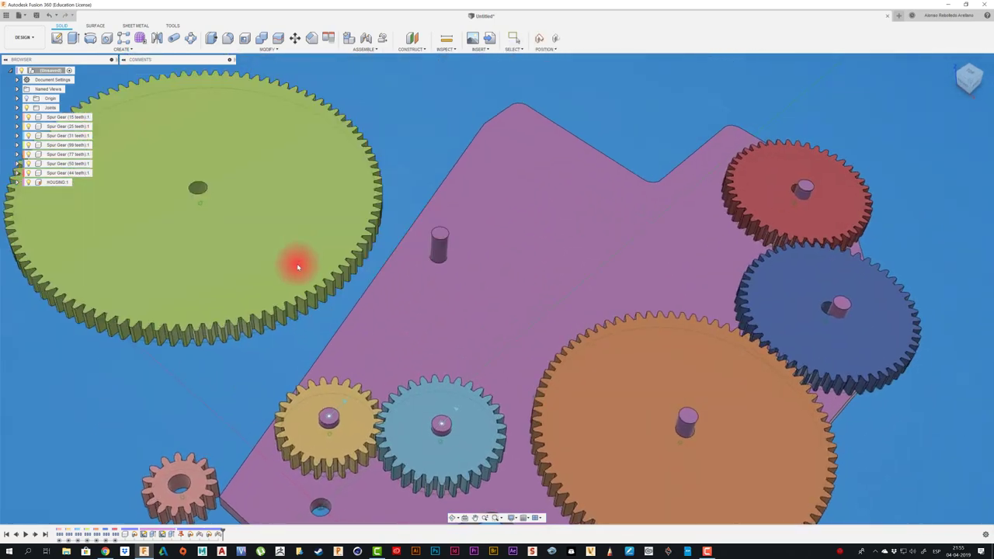
{"action": "key", "text": "j"}
{"action": "left_click", "coordinate": [466, 285]}
{"action": "left_click", "coordinate": [163, 215]}
{"action": "left_click", "coordinate": [451, 257]}
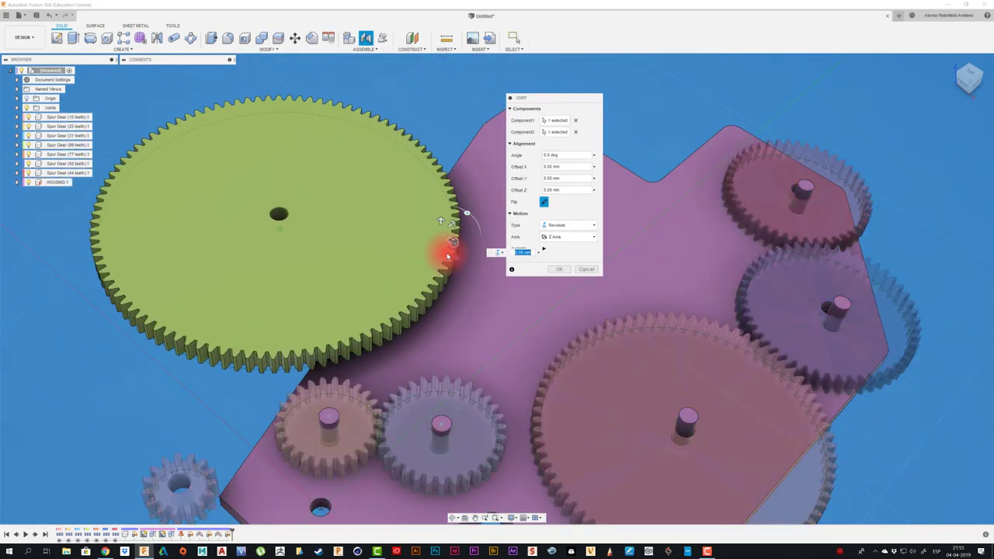
{"action": "left_click", "coordinate": [560, 269]}
- Snap the orange and blue gears onto their housing pins with joints
{"action": "scroll", "coordinate": [704, 381], "scroll_direction": "down", "scroll_amount": 2}
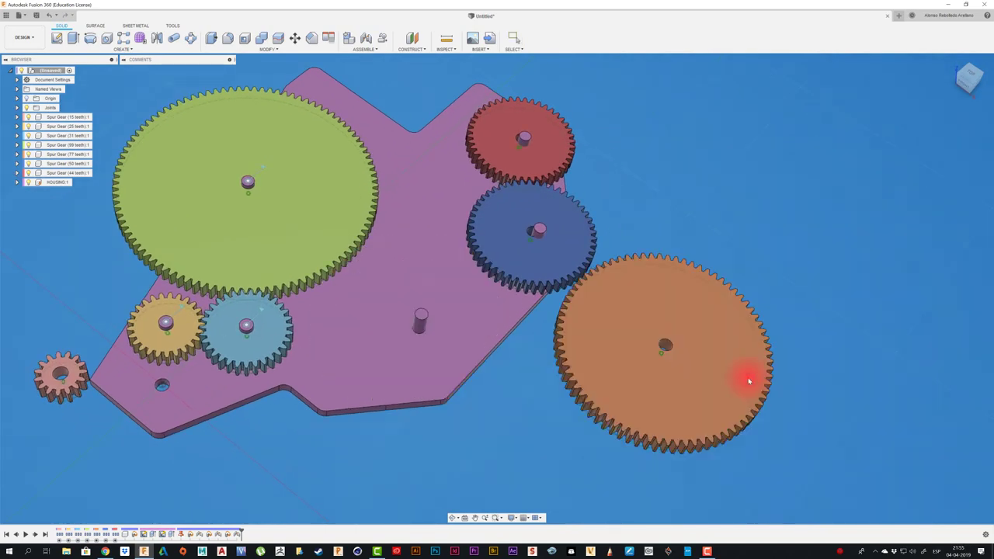
{"action": "key", "text": "j"}
{"action": "left_click", "coordinate": [663, 347]}
{"action": "left_click", "coordinate": [426, 316]}
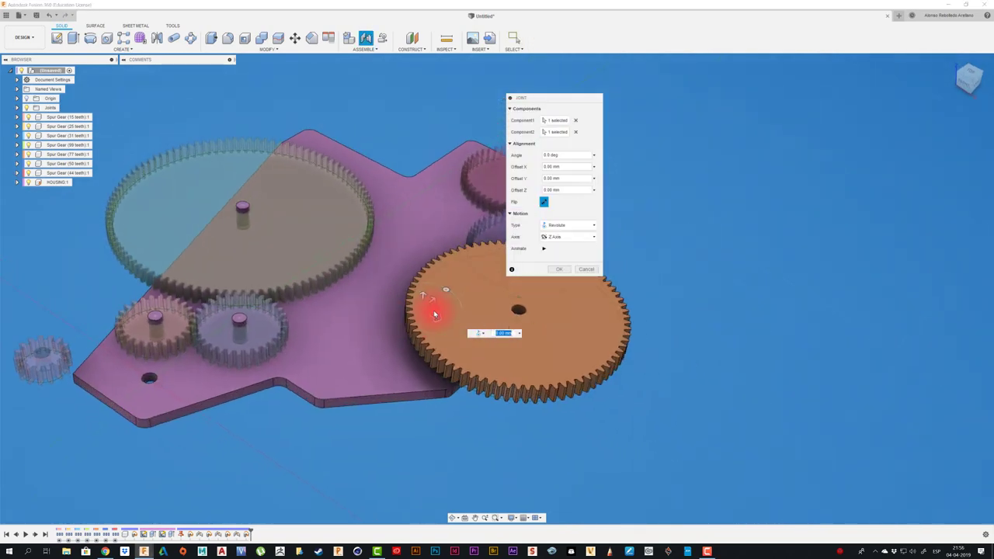
{"action": "left_click", "coordinate": [559, 269]}
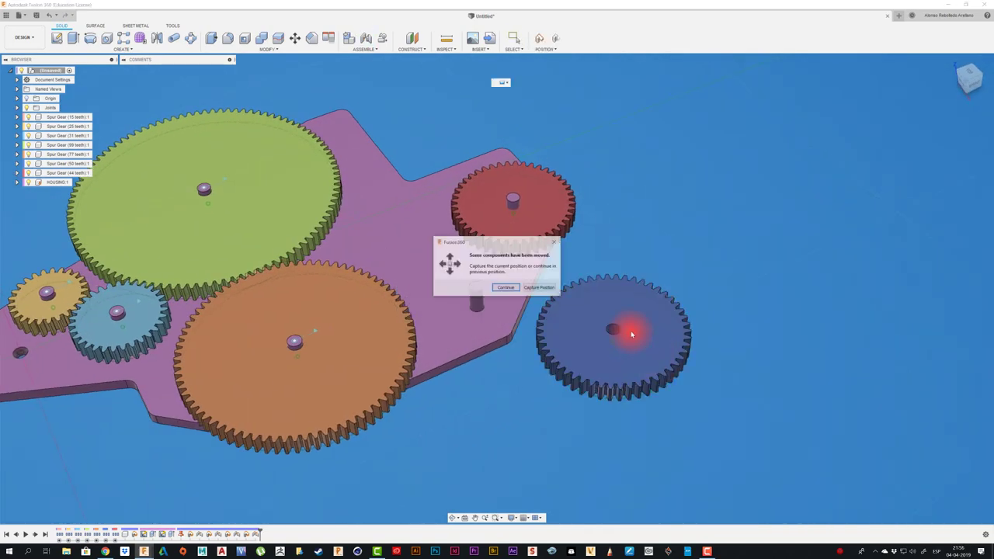
{"action": "key", "text": "j"}
{"action": "left_click", "coordinate": [613, 333]}
{"action": "left_click", "coordinate": [476, 286]}
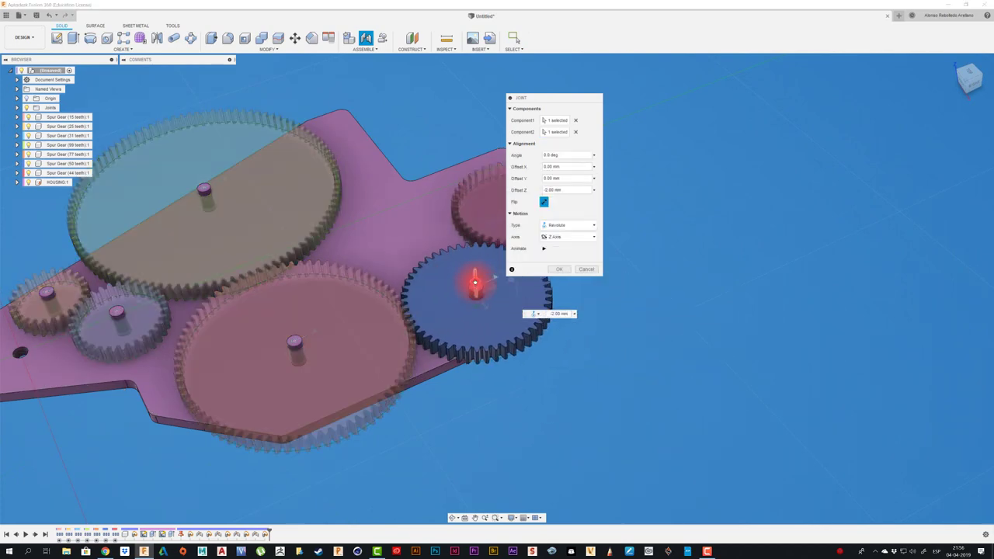
{"action": "left_click", "coordinate": [560, 269]}
- Snap the red gear onto its housing pin with a joint
{"action": "key", "text": "j"}
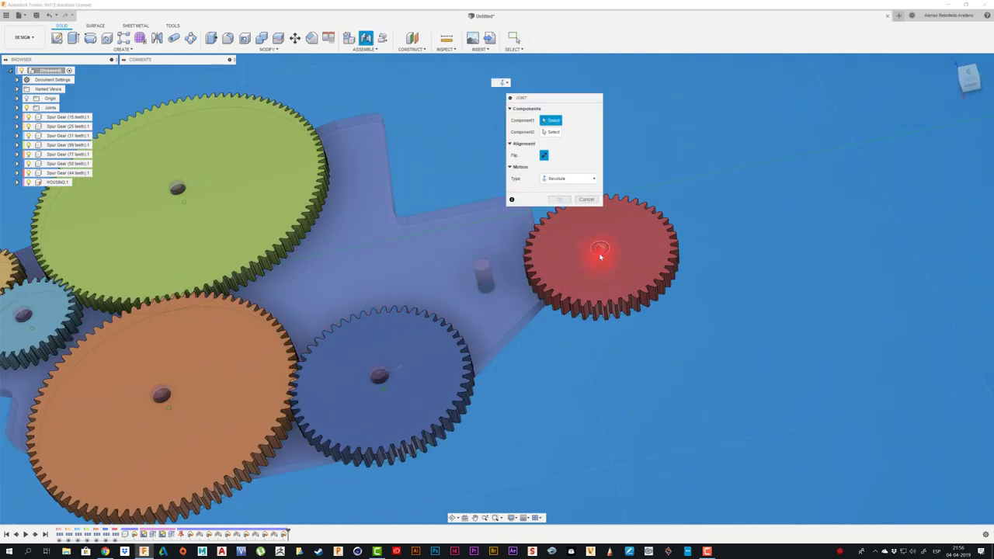
{"action": "left_click", "coordinate": [600, 252]}
{"action": "left_click", "coordinate": [483, 270]}
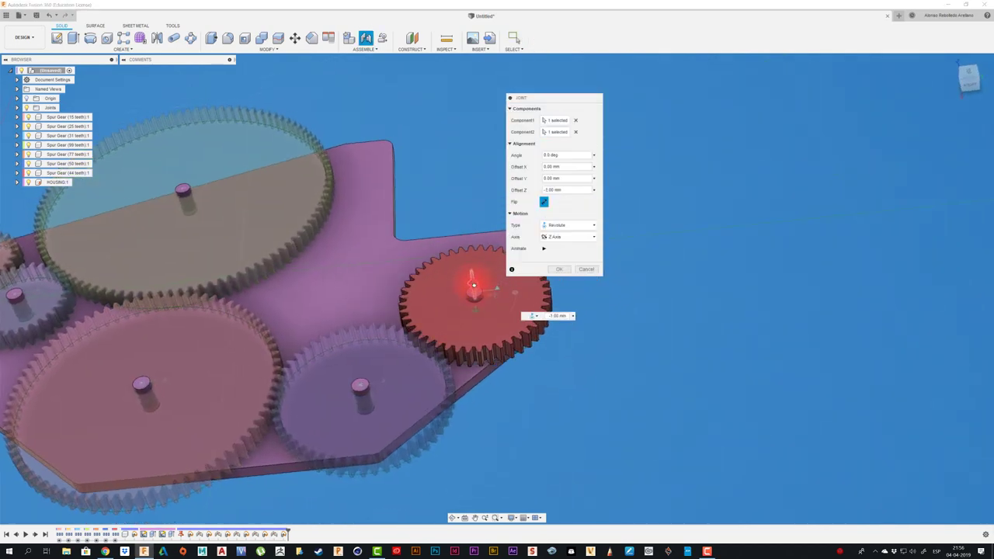
{"action": "left_click", "coordinate": [554, 270]}
{"action": "scroll", "coordinate": [555, 273], "scroll_direction": "down", "scroll_amount": 5}
{"action": "scroll", "coordinate": [581, 310], "scroll_direction": "down", "scroll_amount": 3}
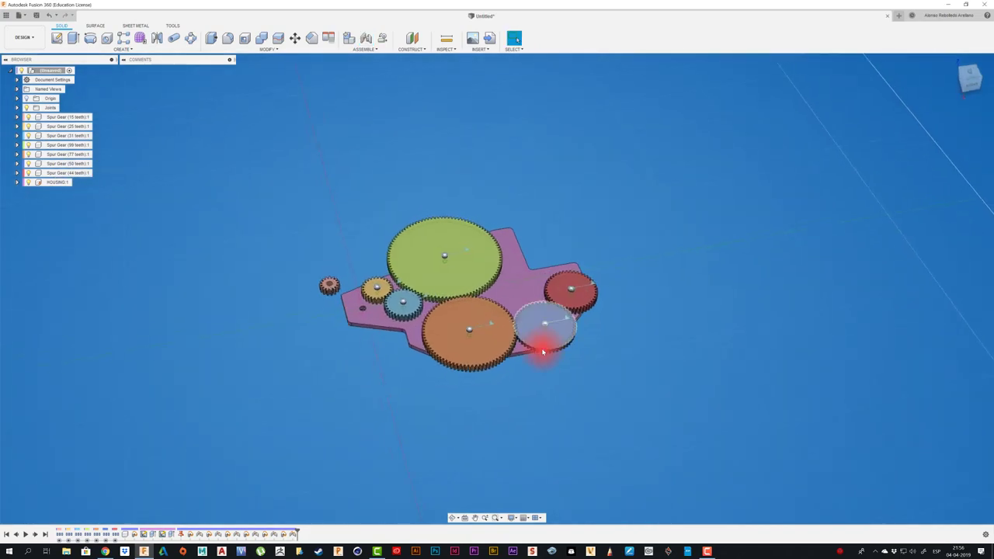
{"action": "mouse_move", "coordinate": [541, 354]}
{"action": "middle_mouse_down", "text": "shift"}
{"action": "mouse_move", "coordinate": [395, 398]}
{"action": "mouse_move", "coordinate": [335, 378]}
{"action": "mouse_move", "coordinate": [361, 379]}
{"action": "mouse_move", "coordinate": [358, 254]}
{"action": "mouse_move", "coordinate": [377, 378]}
{"action": "mouse_move", "coordinate": [383, 262]}
{"action": "middle_mouse_up", "text": "shift"}
{"action": "mouse_move", "coordinate": [400, 395]}
{"action": "middle_mouse_down", "text": "shift"}
{"action": "mouse_move", "coordinate": [389, 402]}
{"action": "mouse_move", "coordinate": [398, 413]}
{"action": "mouse_move", "coordinate": [362, 284]}
{"action": "mouse_move", "coordinate": [93, 117]}
{"action": "middle_mouse_up", "text": "shift"}
- Add a new empty component named EJE to the top-level assembly and start a sketch
{"action": "right_click", "coordinate": [62, 74]}
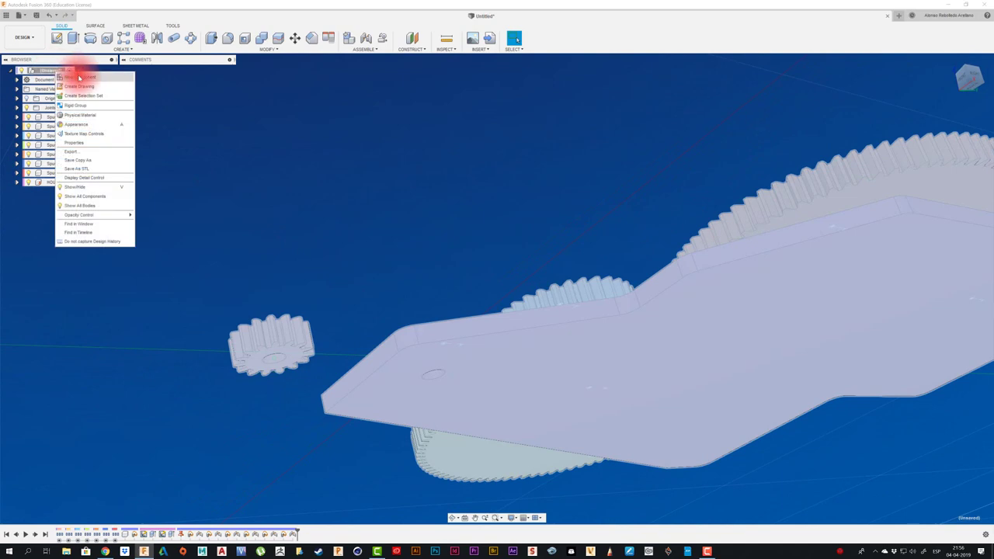
{"action": "left_click", "coordinate": [82, 186]}
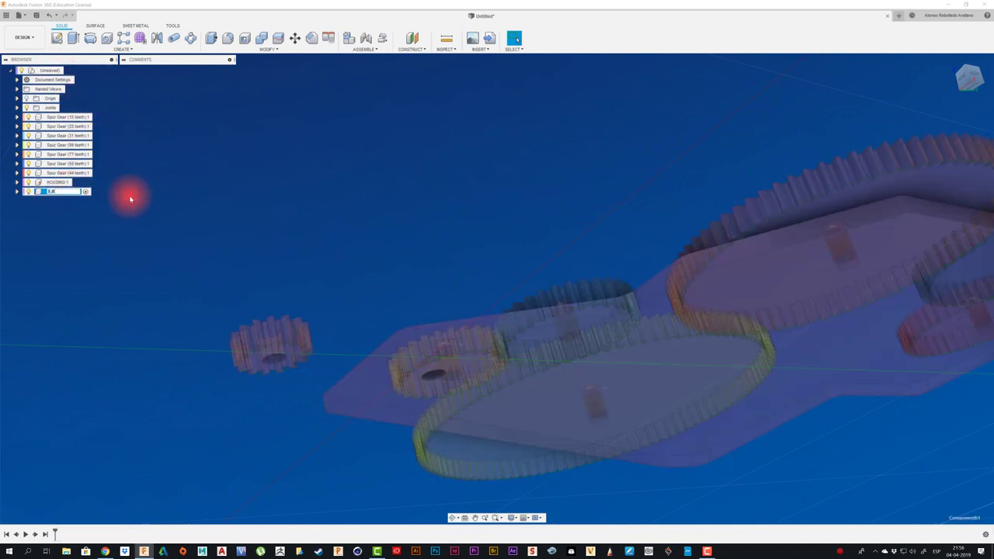
{"action": "mouse_move", "coordinate": [306, 216]}
{"action": "middle_mouse_down", "text": "shift"}
{"action": "mouse_move", "coordinate": [344, 257]}
{"action": "mouse_move", "coordinate": [112, 95]}
{"action": "middle_mouse_up", "text": "shift"}
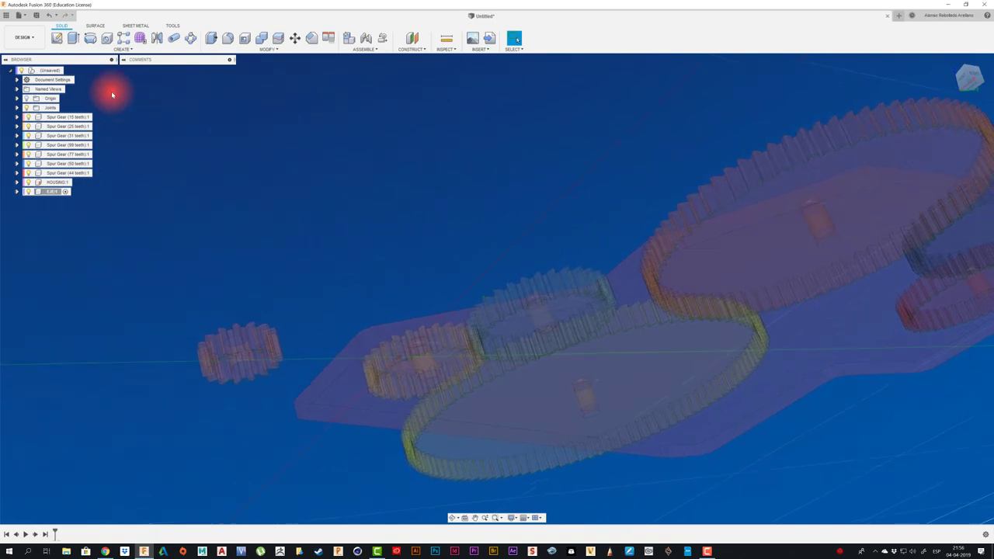
{"action": "left_click", "coordinate": [58, 39]}
- Sketch a small circle on the housing plate's face
{"action": "left_click", "coordinate": [365, 384]}
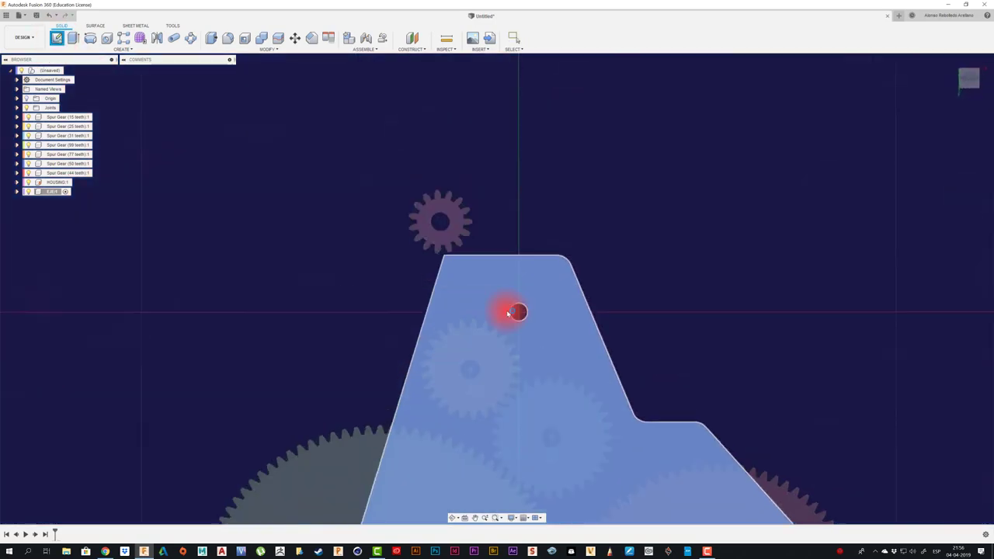
{"action": "key", "text": "c"}
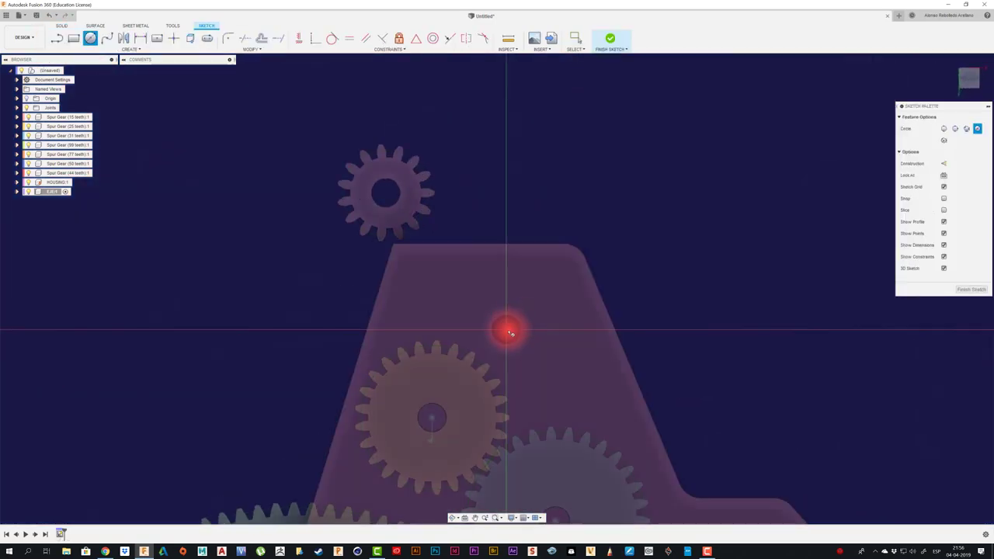
{"action": "middle_click_drag", "start_coordinate": [540, 336], "coordinate": [381, 349], "text": "shift"}
- Extrude the circle 24 mm into a shaft and start a sketch on its end face
{"action": "key", "text": "e"}
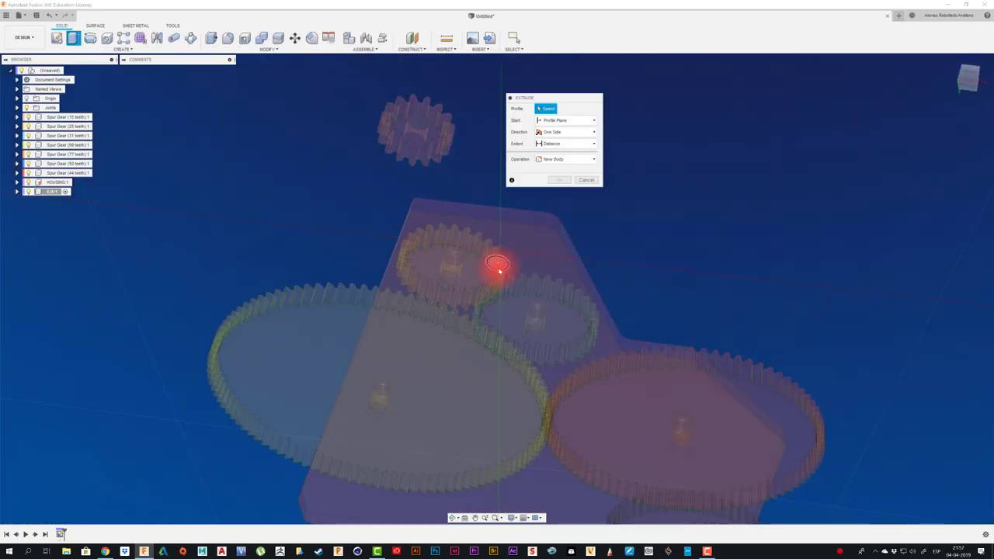
{"action": "left_click", "coordinate": [497, 271]}
{"action": "mouse_move", "coordinate": [497, 282]}
{"action": "middle_mouse_down", "text": "shift"}
{"action": "mouse_move", "coordinate": [481, 307]}
{"action": "mouse_move", "coordinate": [470, 284]}
{"action": "middle_mouse_up", "text": "shift"}
{"action": "mouse_move", "coordinate": [471, 268]}
{"action": "left_mouse_down"}
{"action": "mouse_move", "coordinate": [498, 223]}
{"action": "mouse_move", "coordinate": [485, 230]}
{"action": "left_mouse_up"}
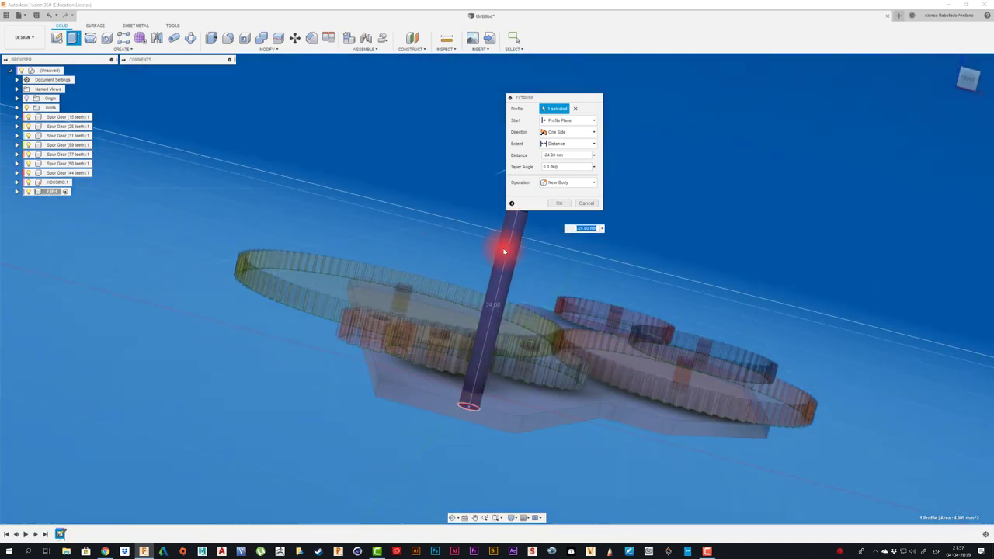
{"action": "mouse_move", "coordinate": [504, 251]}
{"action": "middle_mouse_down", "text": "shift"}
{"action": "mouse_move", "coordinate": [515, 264]}
{"action": "mouse_move", "coordinate": [564, 200]}
{"action": "middle_mouse_up", "text": "shift"}
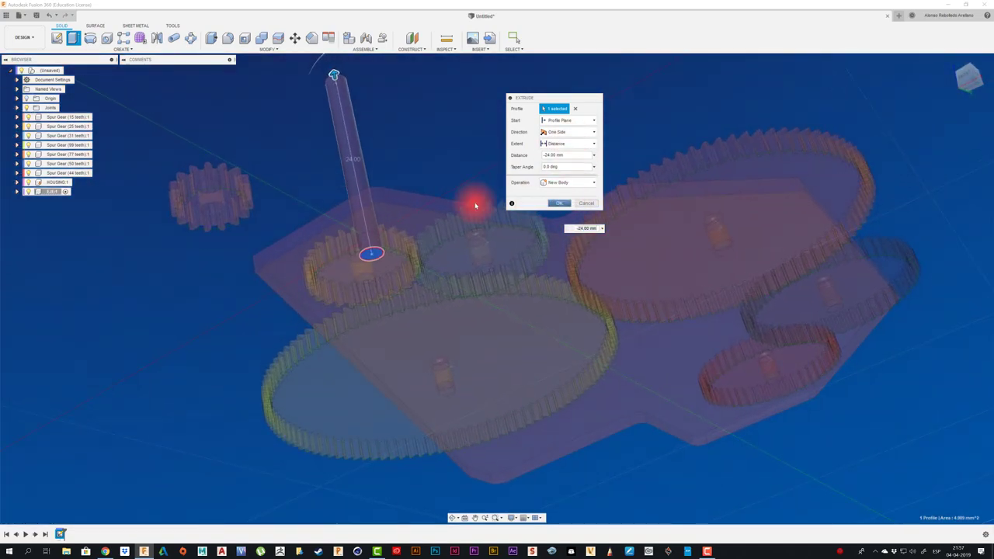
{"action": "key", "text": "Return"}
{"action": "left_click", "coordinate": [371, 273]}
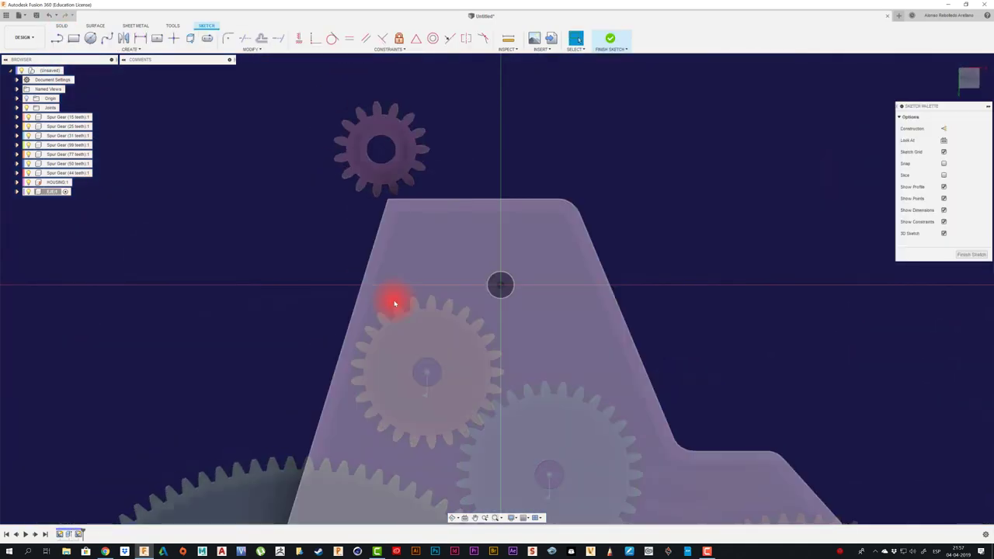
- Draw a larger circle around the shaft end and extrude it into a disc
{"action": "key", "text": "c"}
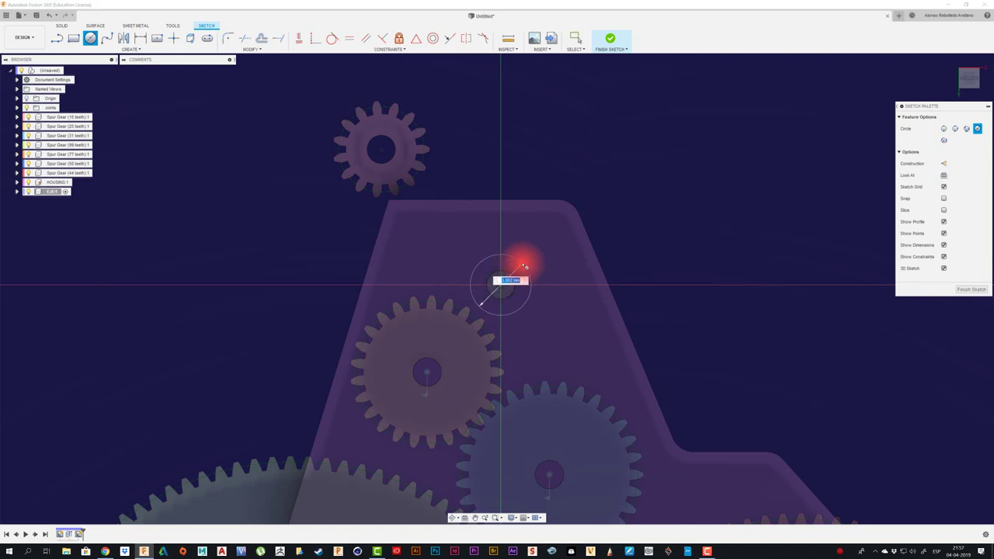
{"action": "key", "text": "e"}
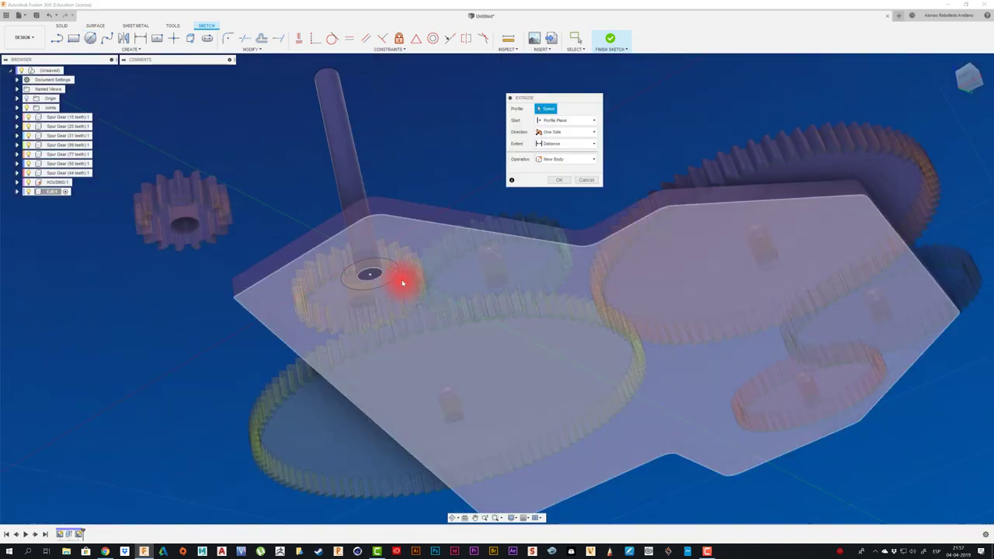
{"action": "left_click", "coordinate": [379, 276]}
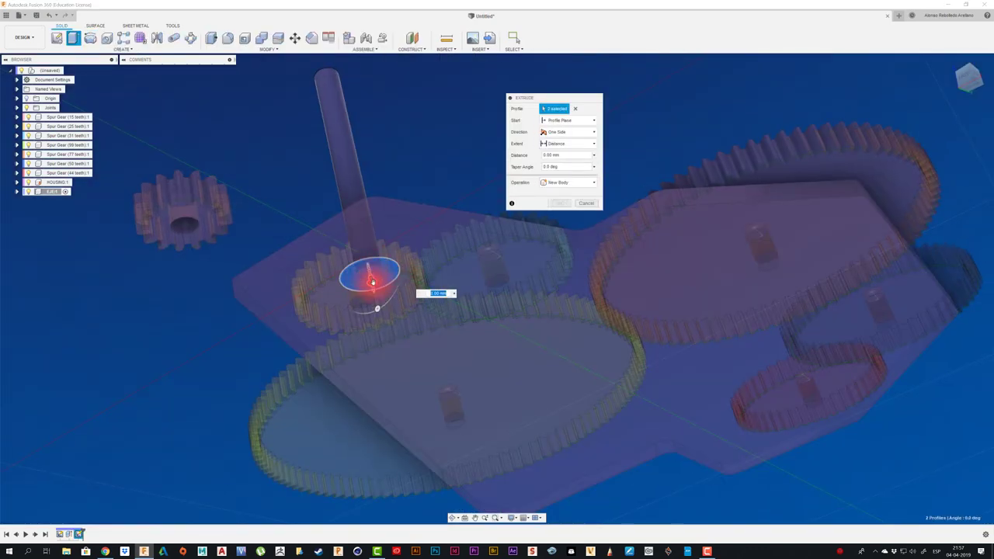
{"action": "left_click", "coordinate": [560, 204]}
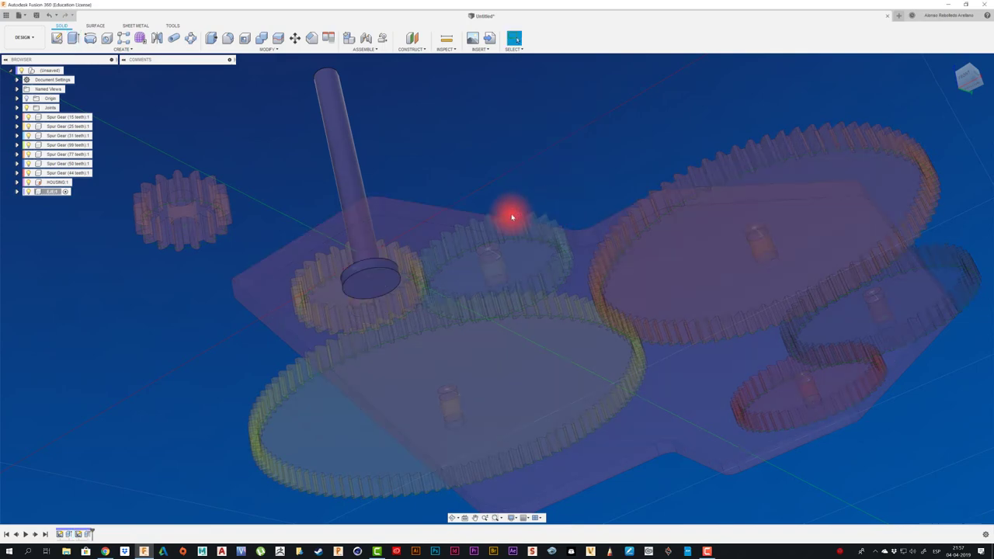
{"action": "mouse_move", "coordinate": [510, 215]}
{"action": "middle_mouse_down", "text": "shift"}
{"action": "mouse_move", "coordinate": [472, 234]}
{"action": "mouse_move", "coordinate": [284, 205]}
{"action": "mouse_move", "coordinate": [207, 174]}
{"action": "mouse_move", "coordinate": [384, 233]}
{"action": "mouse_move", "coordinate": [717, 406]}
{"action": "middle_mouse_up", "text": "shift"}
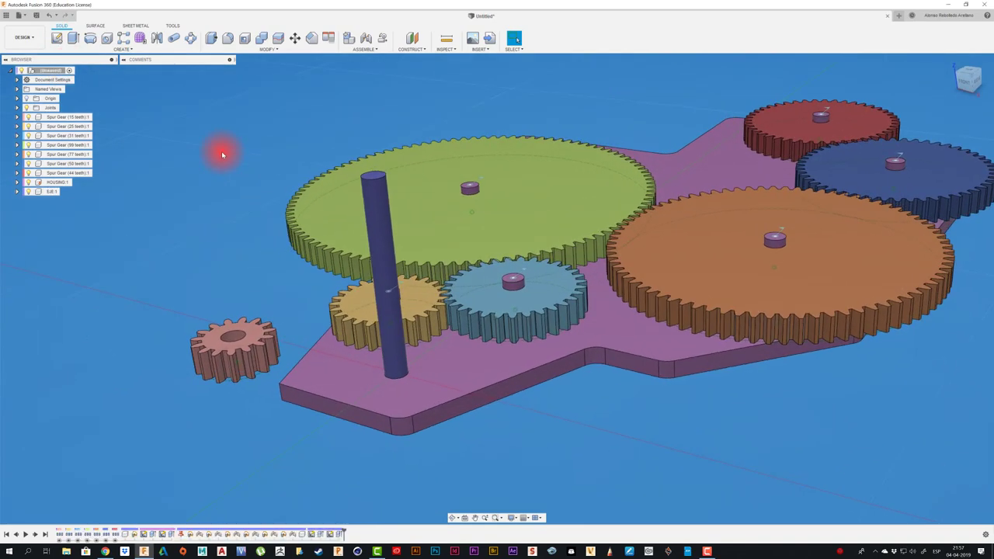
- Fix the EJE shaft to the HOUSING with a rigid as-built joint; raise the pink gear beside the green
{"action": "key", "text": "shift+j"}
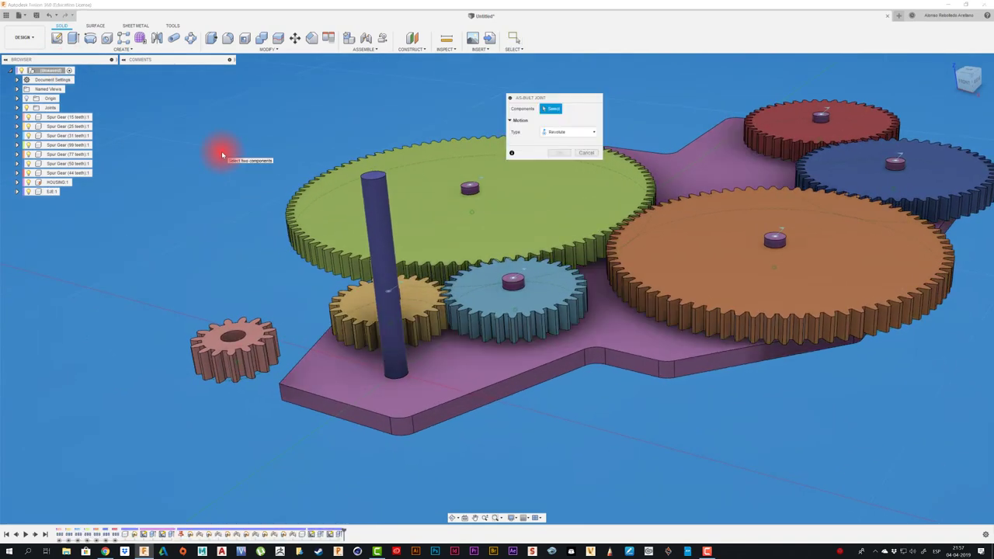
{"action": "left_click", "coordinate": [383, 241]}
{"action": "left_click", "coordinate": [363, 366]}
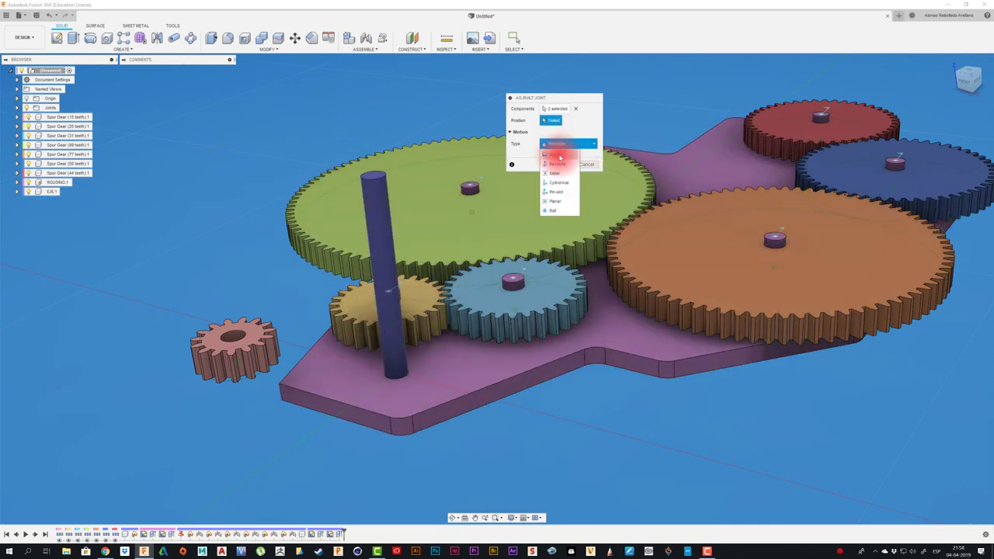
{"action": "left_click", "coordinate": [560, 155]}
{"action": "left_click", "coordinate": [564, 165]}
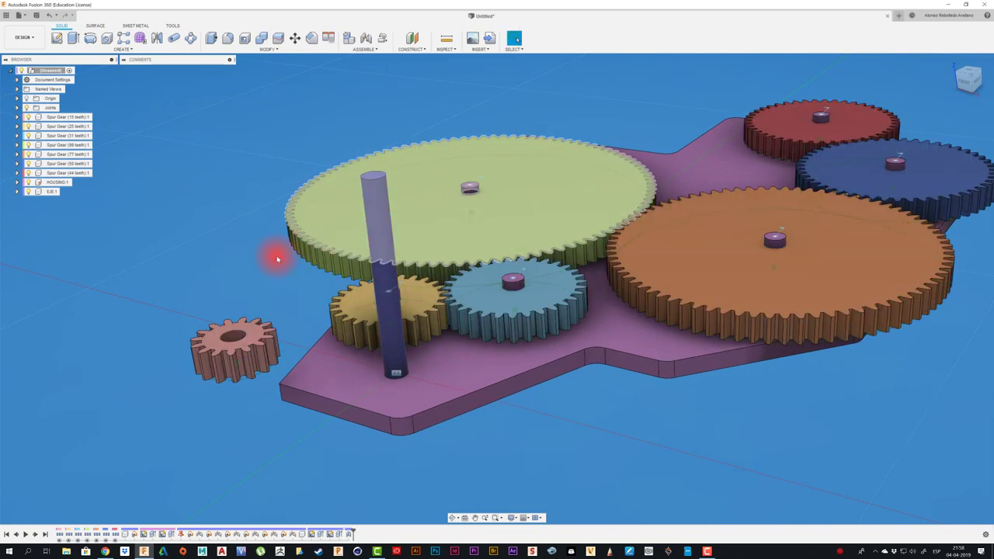
{"action": "left_click_drag", "start_coordinate": [252, 340], "coordinate": [309, 167]}
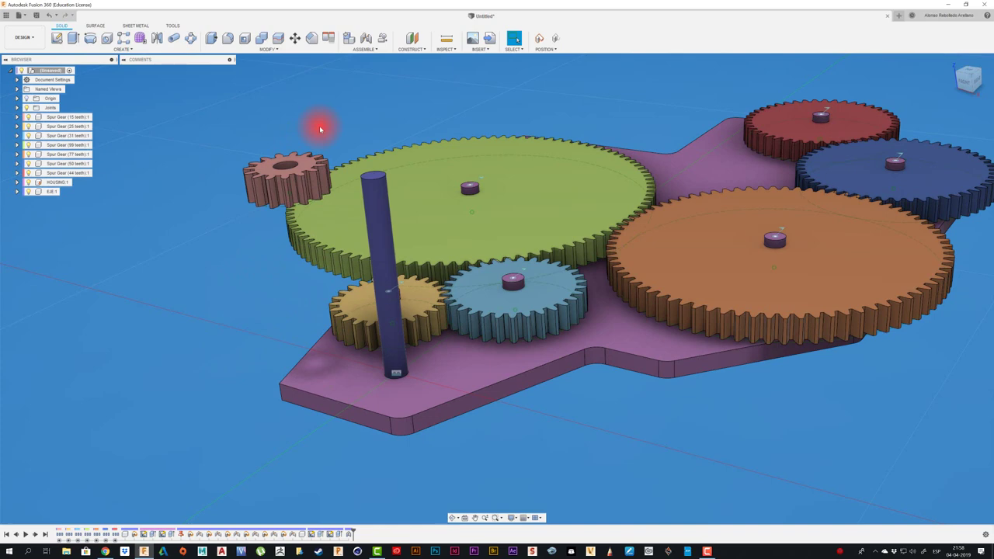
- Joint the small pink gear to the top of the EJE shaft, lowered 17 mm
{"action": "key", "text": "j"}
{"action": "left_click", "coordinate": [539, 284]}
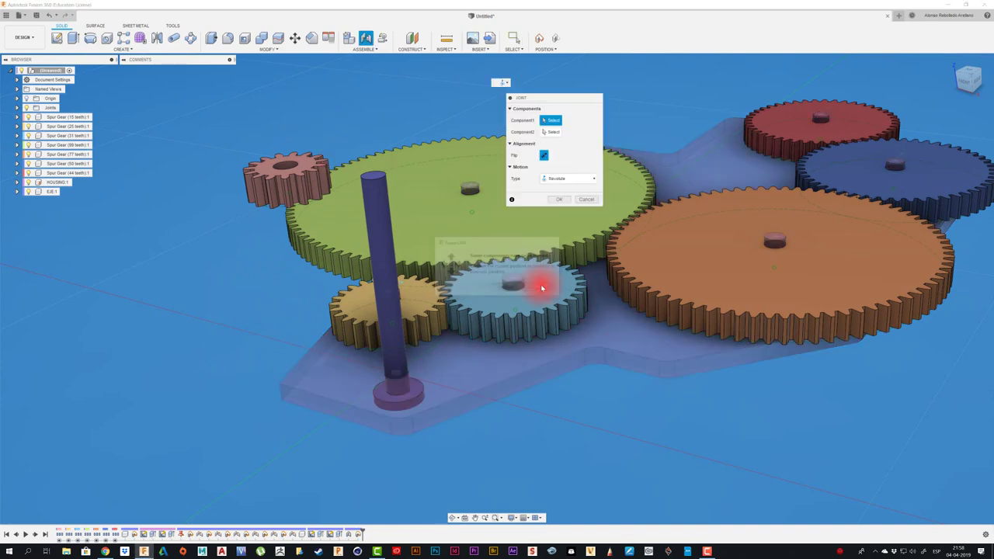
{"action": "left_click", "coordinate": [288, 168]}
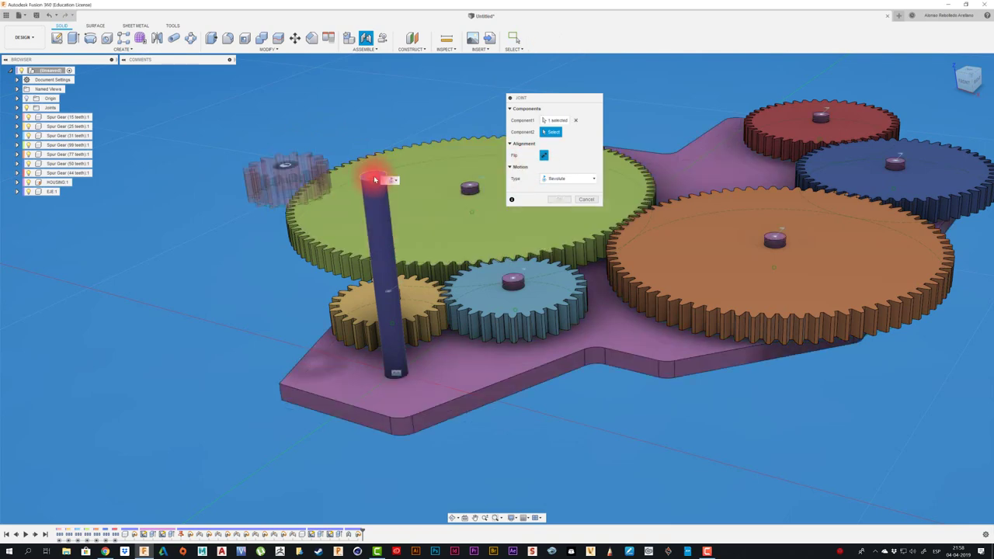
{"action": "left_click", "coordinate": [375, 179]}
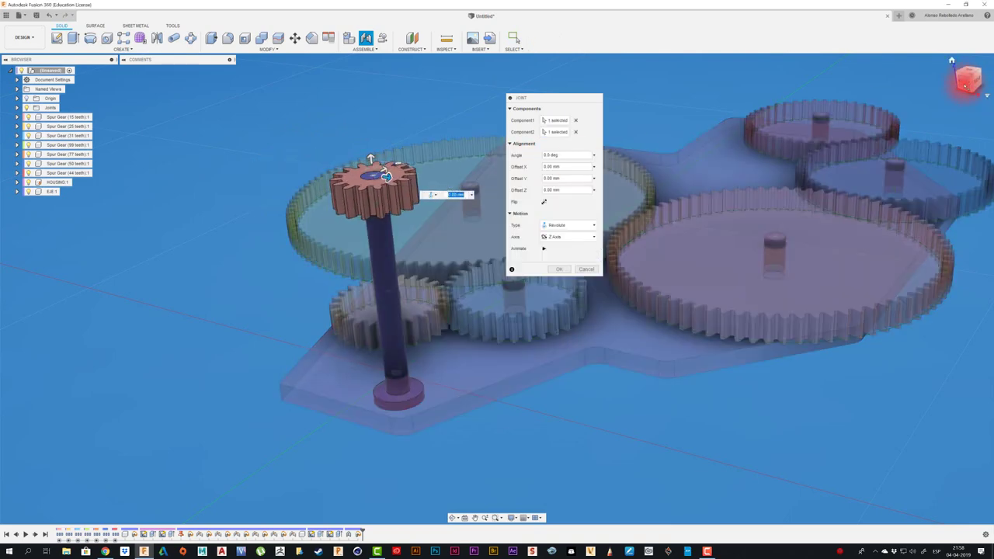
{"action": "left_click", "coordinate": [967, 80]}
{"action": "left_click_drag", "start_coordinate": [371, 162], "coordinate": [392, 342]}
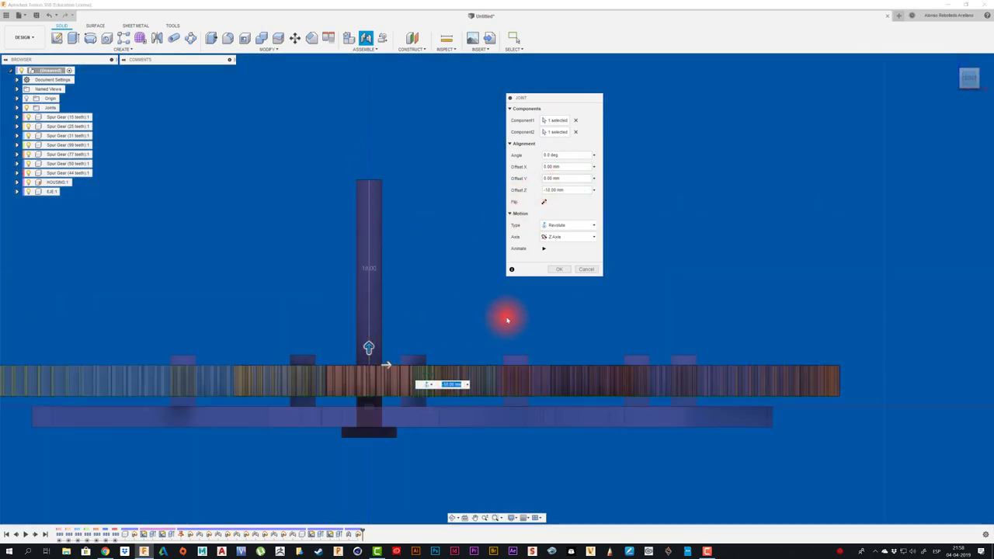
{"action": "left_click", "coordinate": [557, 272]}
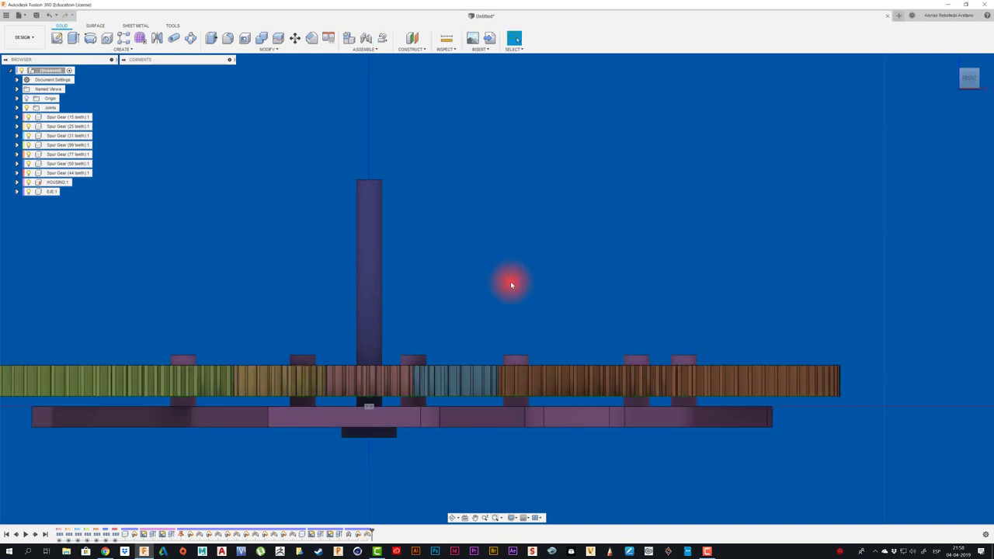
{"action": "mouse_move", "coordinate": [511, 282]}
{"action": "middle_mouse_down", "text": "shift"}
{"action": "mouse_move", "coordinate": [405, 323]}
{"action": "mouse_move", "coordinate": [632, 259]}
{"action": "mouse_move", "coordinate": [888, 137]}
{"action": "mouse_move", "coordinate": [976, 76]}
{"action": "middle_mouse_up", "text": "shift"}
- View the gear plate from the top and animate the small gear's joint on the EJE shaft
{"action": "scroll", "coordinate": [406, 323], "scroll_direction": "down", "scroll_amount": 3}
{"action": "left_click", "coordinate": [971, 75]}
{"action": "scroll", "coordinate": [412, 138], "scroll_direction": "up", "scroll_amount": 3}
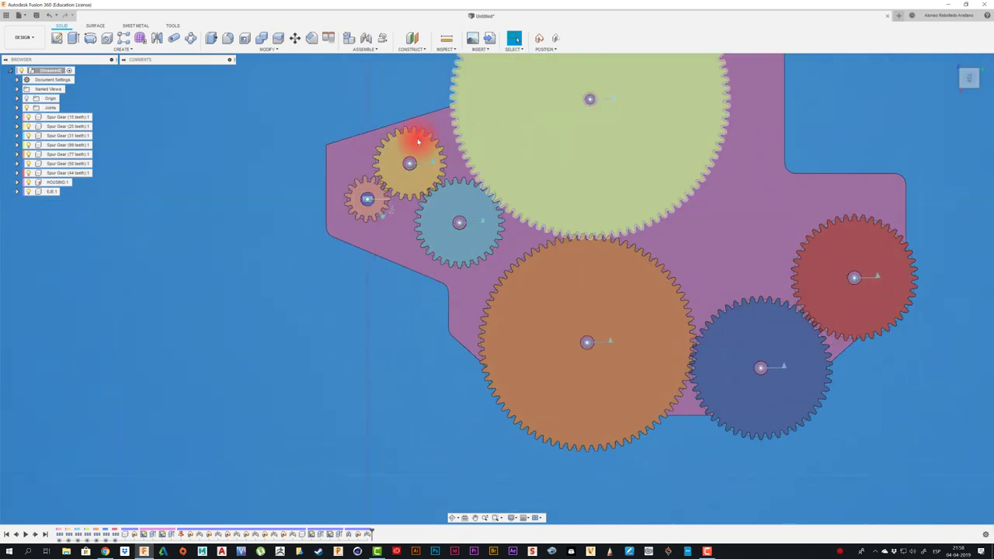
{"action": "scroll", "coordinate": [344, 179], "scroll_direction": "up", "scroll_amount": 3}
{"action": "scroll", "coordinate": [345, 182], "scroll_direction": "up", "scroll_amount": 3}
{"action": "scroll", "coordinate": [344, 182], "scroll_direction": "up", "scroll_amount": 2}
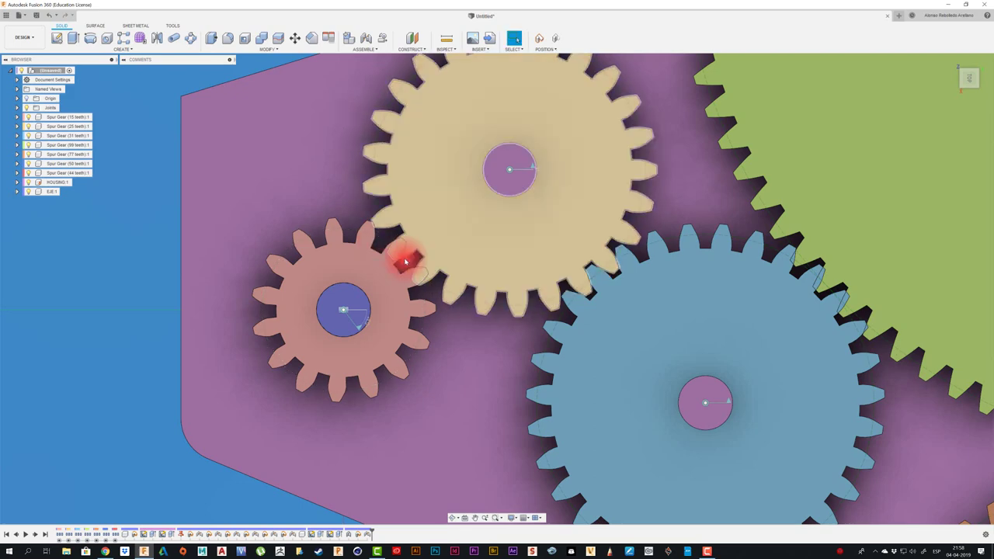
{"action": "scroll", "coordinate": [405, 262], "scroll_direction": "up", "scroll_amount": 3}
{"action": "scroll", "coordinate": [435, 241], "scroll_direction": "up", "scroll_amount": 3}
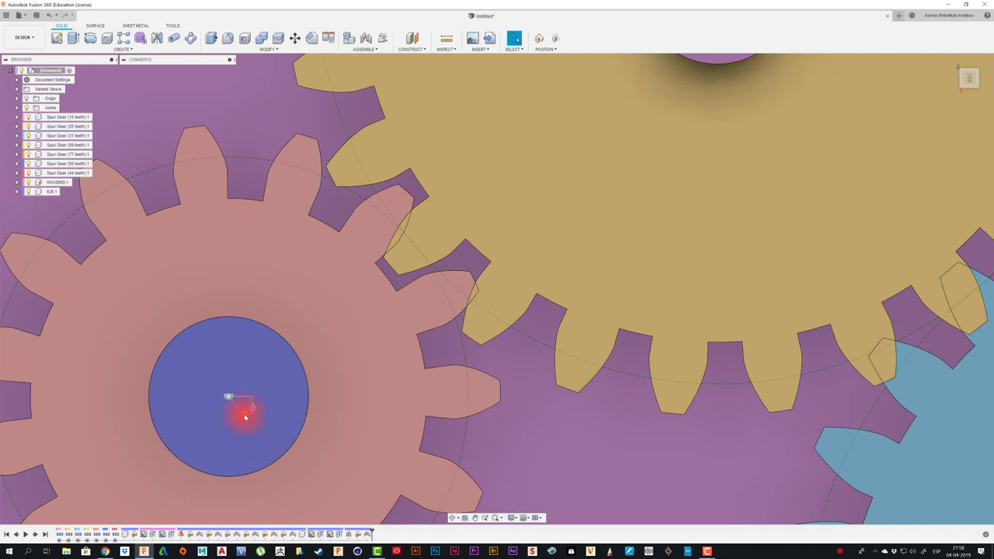
{"action": "right_click", "coordinate": [244, 417]}
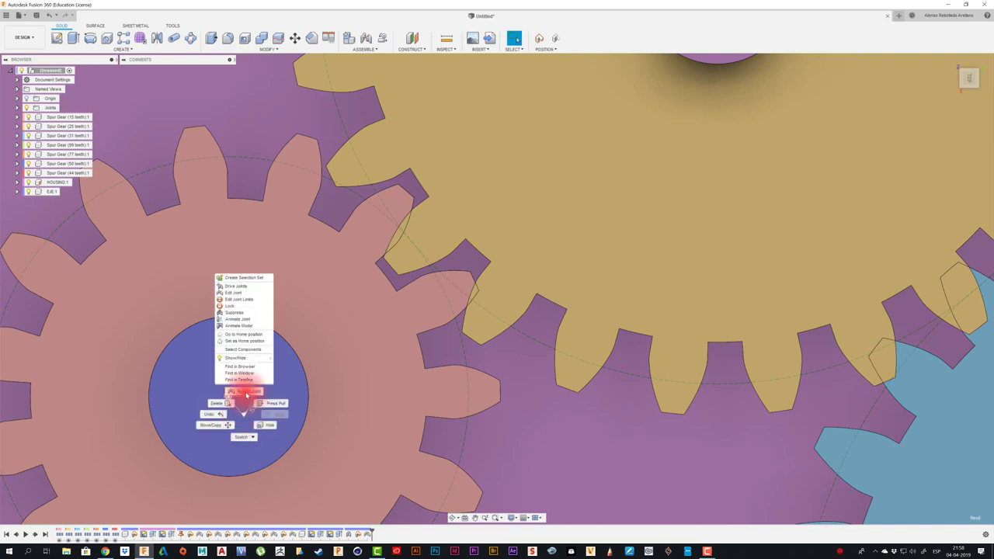
{"action": "left_click", "coordinate": [242, 329]}
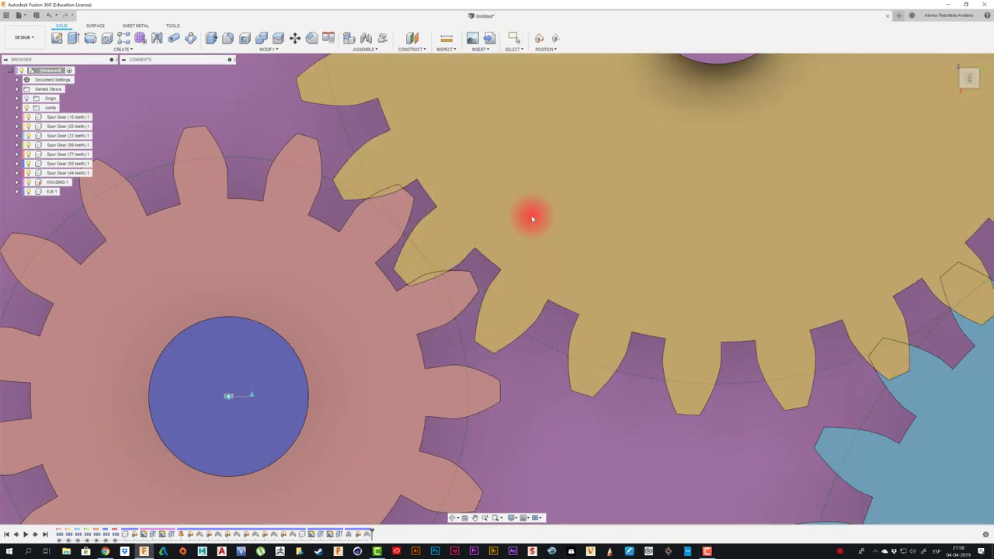
- Zoom in and out on the animated gears to check how the teeth mesh
{"action": "scroll", "coordinate": [515, 228], "scroll_direction": "down", "scroll_amount": 3}
{"action": "scroll", "coordinate": [695, 282], "scroll_direction": "down", "scroll_amount": 2}
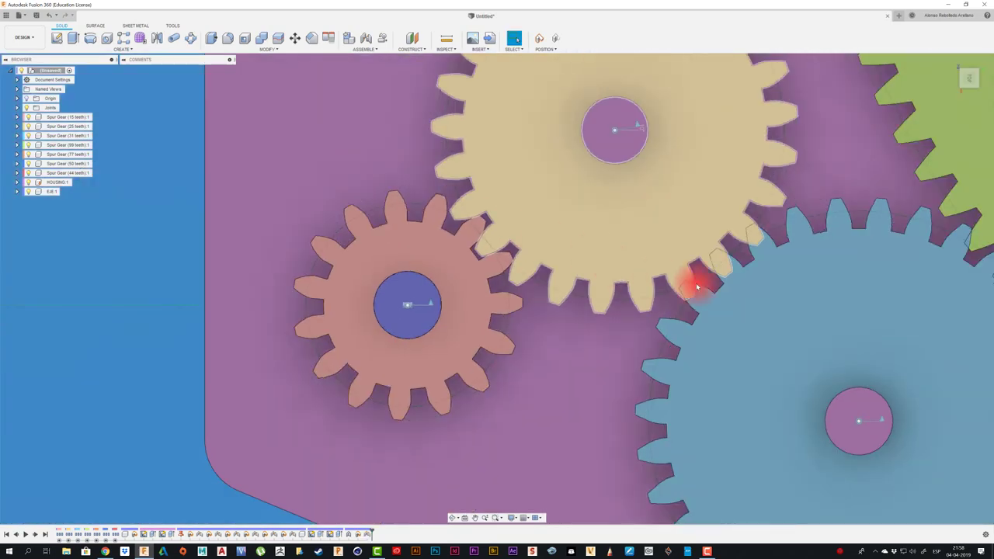
{"action": "scroll", "coordinate": [575, 279], "scroll_direction": "up", "scroll_amount": 4}
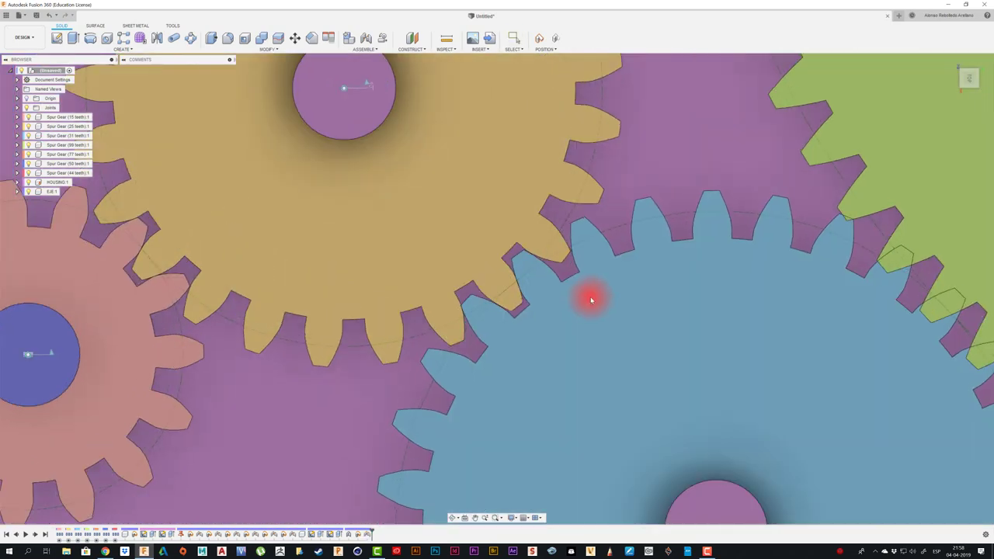
{"action": "scroll", "coordinate": [585, 303], "scroll_direction": "down", "scroll_amount": 3}
{"action": "scroll", "coordinate": [399, 278], "scroll_direction": "down", "scroll_amount": 2}
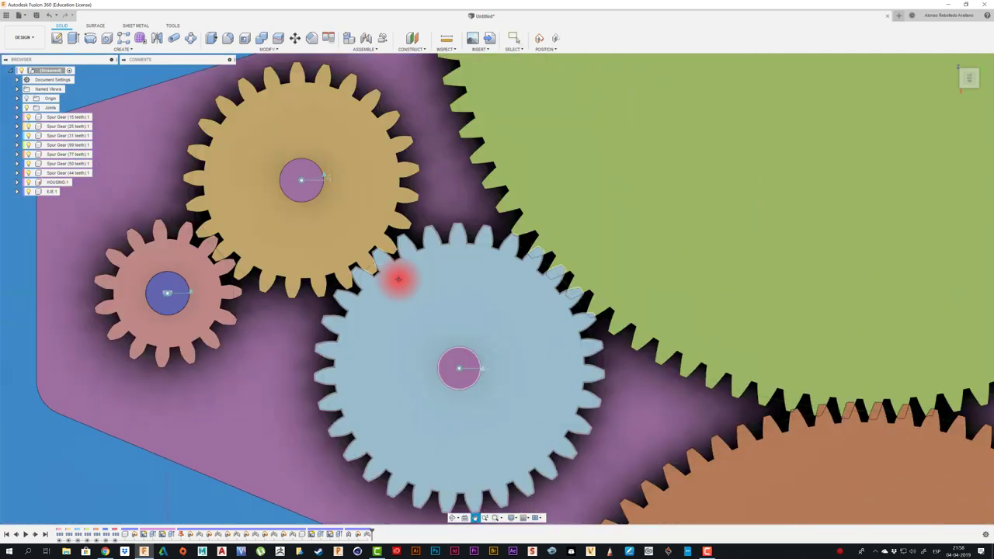
{"action": "scroll", "coordinate": [529, 248], "scroll_direction": "up", "scroll_amount": 2}
{"action": "scroll", "coordinate": [542, 270], "scroll_direction": "up", "scroll_amount": 4}
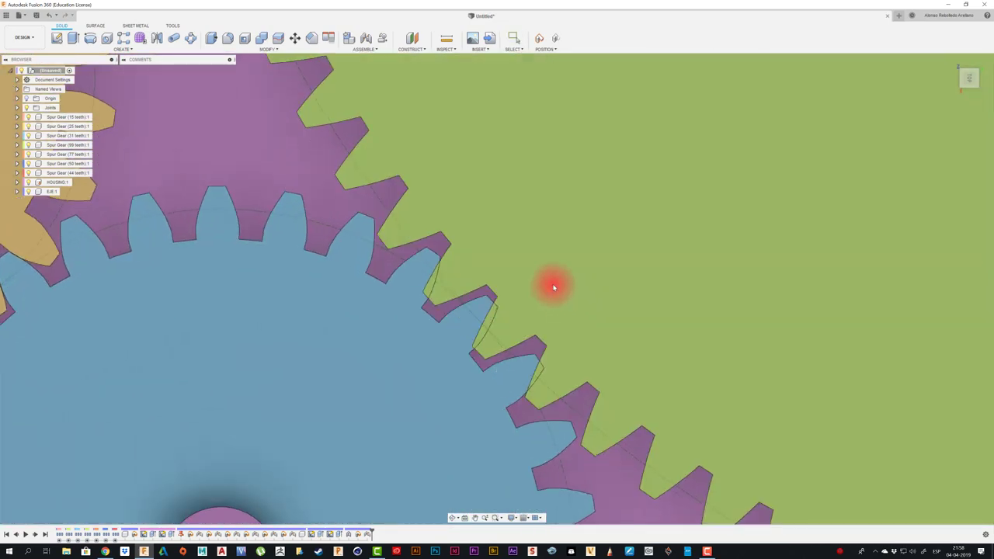
{"action": "scroll", "coordinate": [355, 228], "scroll_direction": "down", "scroll_amount": 2}
{"action": "scroll", "coordinate": [528, 334], "scroll_direction": "down", "scroll_amount": 2}
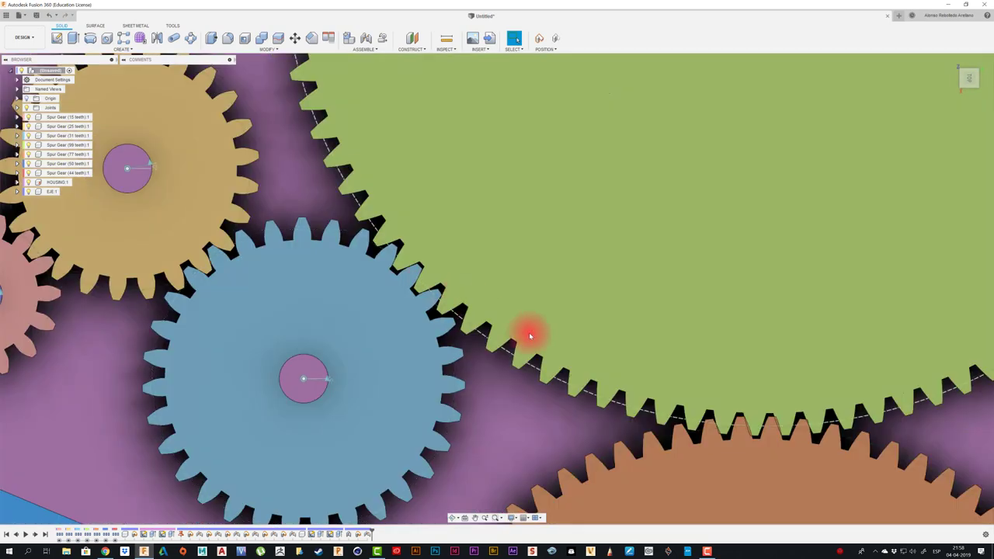
{"action": "scroll", "coordinate": [661, 378], "scroll_direction": "down", "scroll_amount": 1}
{"action": "scroll", "coordinate": [518, 291], "scroll_direction": "up", "scroll_amount": 3}
{"action": "scroll", "coordinate": [519, 291], "scroll_direction": "up", "scroll_amount": 2}
{"action": "scroll", "coordinate": [550, 311], "scroll_direction": "up", "scroll_amount": 2}
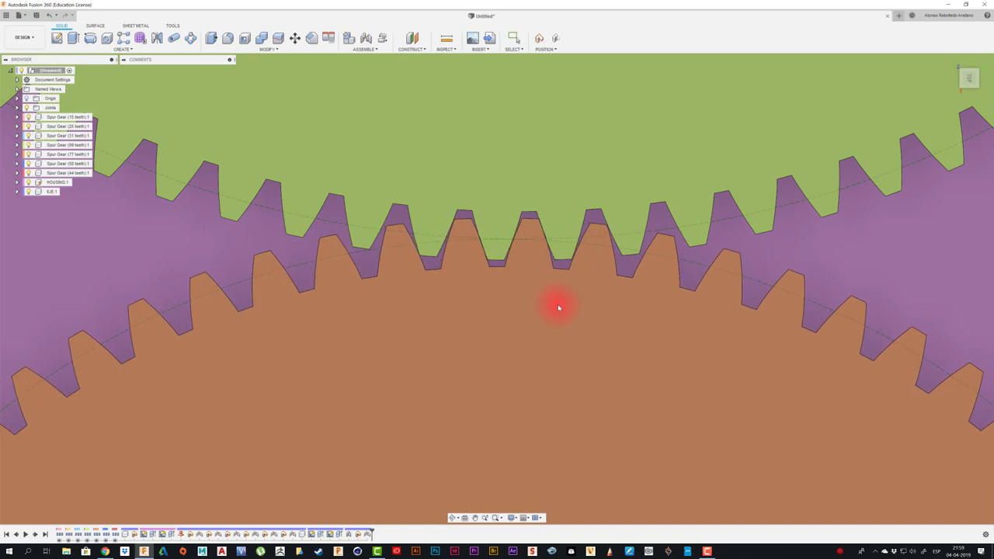
{"action": "scroll", "coordinate": [536, 303], "scroll_direction": "down", "scroll_amount": 2}
{"action": "scroll", "coordinate": [481, 292], "scroll_direction": "down", "scroll_amount": 2}
{"action": "scroll", "coordinate": [481, 292], "scroll_direction": "down", "scroll_amount": 3}
{"action": "scroll", "coordinate": [497, 283], "scroll_direction": "down", "scroll_amount": 2}
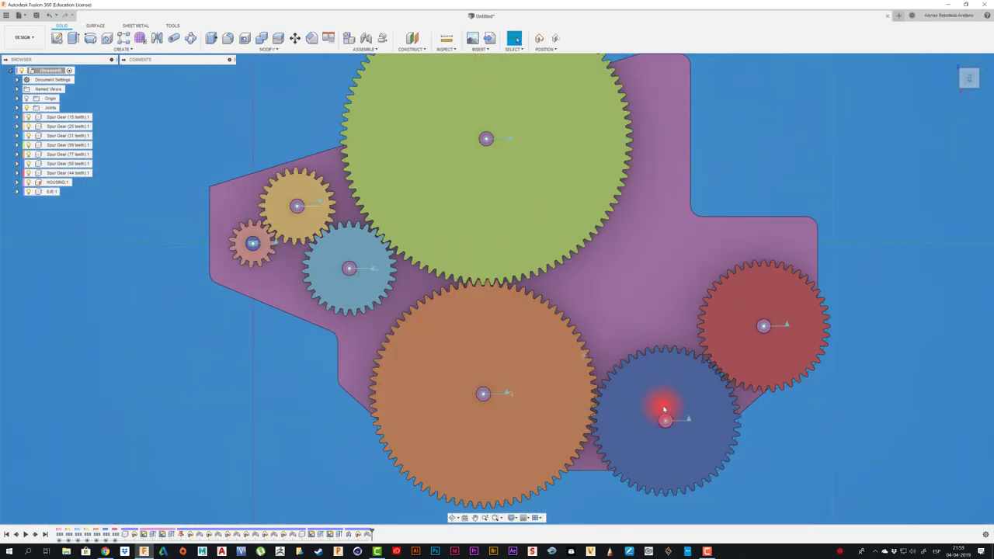
{"action": "scroll", "coordinate": [681, 428], "scroll_direction": "down", "scroll_amount": 2}
- Pan along the seven-gear chain to inspect the remaining meshes and frame the whole housing plate
{"action": "middle_click_drag", "start_coordinate": [681, 428], "coordinate": [552, 344]}
{"action": "scroll", "coordinate": [493, 337], "scroll_direction": "up", "scroll_amount": 2}
{"action": "scroll", "coordinate": [493, 326], "scroll_direction": "up", "scroll_amount": 3}
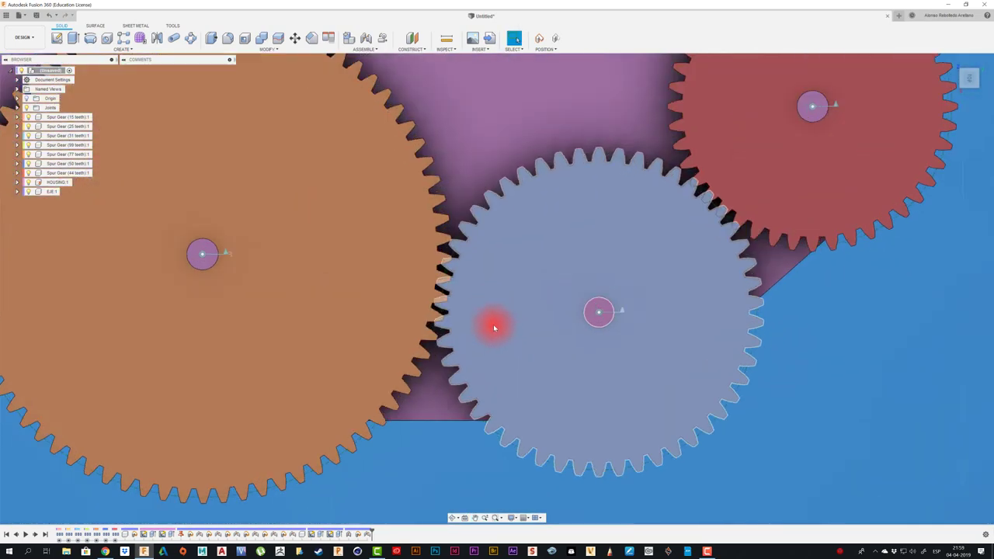
{"action": "scroll", "coordinate": [484, 305], "scroll_direction": "up", "scroll_amount": 3}
{"action": "left_click_drag", "start_coordinate": [478, 322], "coordinate": [480, 312]}
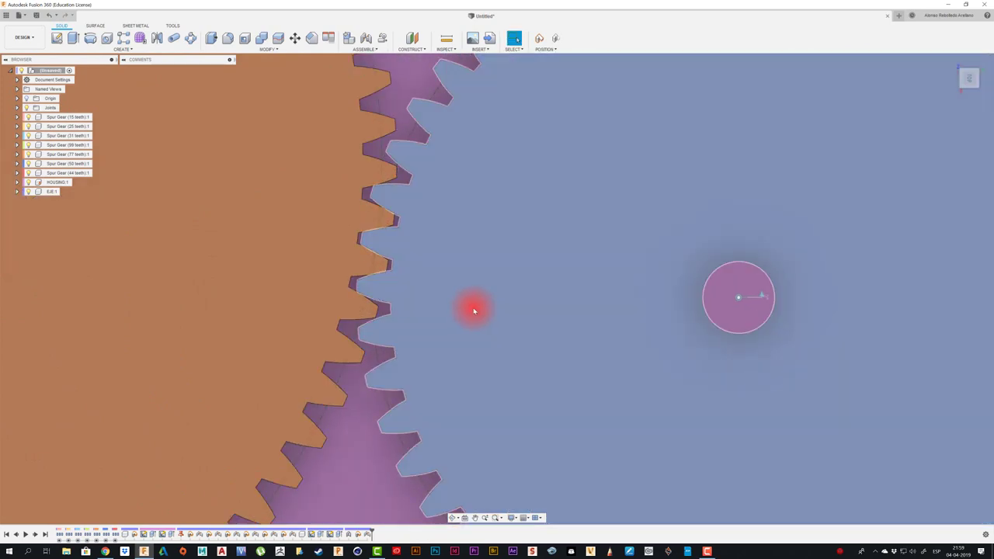
{"action": "scroll", "coordinate": [475, 309], "scroll_direction": "down", "scroll_amount": 3}
{"action": "scroll", "coordinate": [472, 308], "scroll_direction": "down", "scroll_amount": 2}
{"action": "scroll", "coordinate": [699, 213], "scroll_direction": "up", "scroll_amount": 3}
{"action": "scroll", "coordinate": [668, 212], "scroll_direction": "up", "scroll_amount": 3}
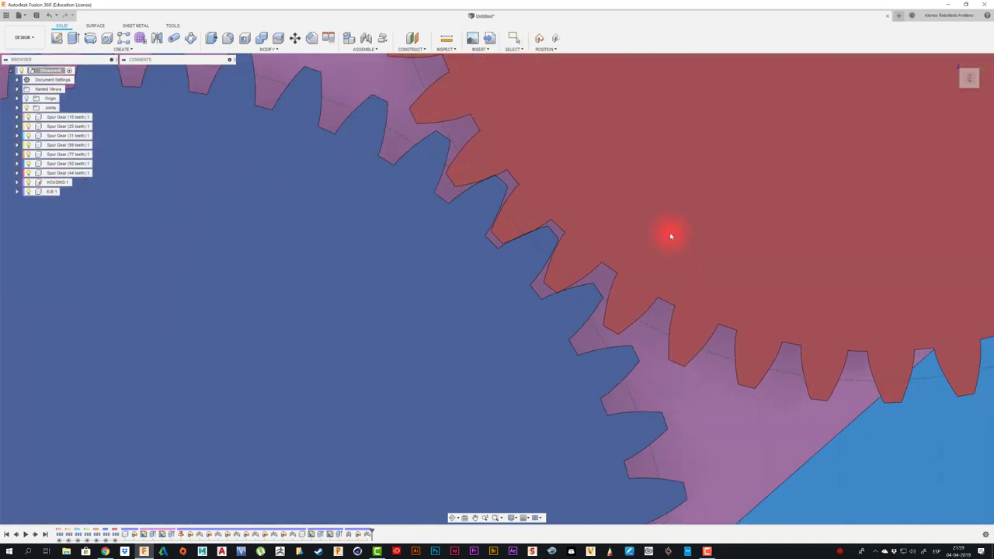
{"action": "left_click", "coordinate": [480, 296]}
{"action": "scroll", "coordinate": [481, 296], "scroll_direction": "down", "scroll_amount": 3}
{"action": "scroll", "coordinate": [477, 302], "scroll_direction": "down", "scroll_amount": 3}
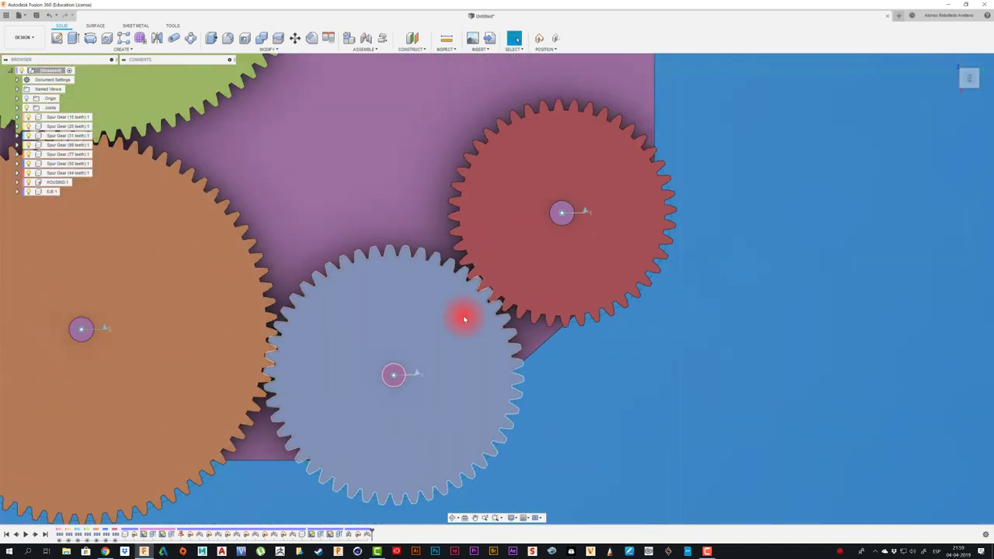
{"action": "scroll", "coordinate": [461, 315], "scroll_direction": "down", "scroll_amount": 2}
{"action": "middle_click_drag", "start_coordinate": [633, 378], "coordinate": [807, 377]}
{"action": "middle_click_drag", "start_coordinate": [193, 318], "coordinate": [235, 384]}
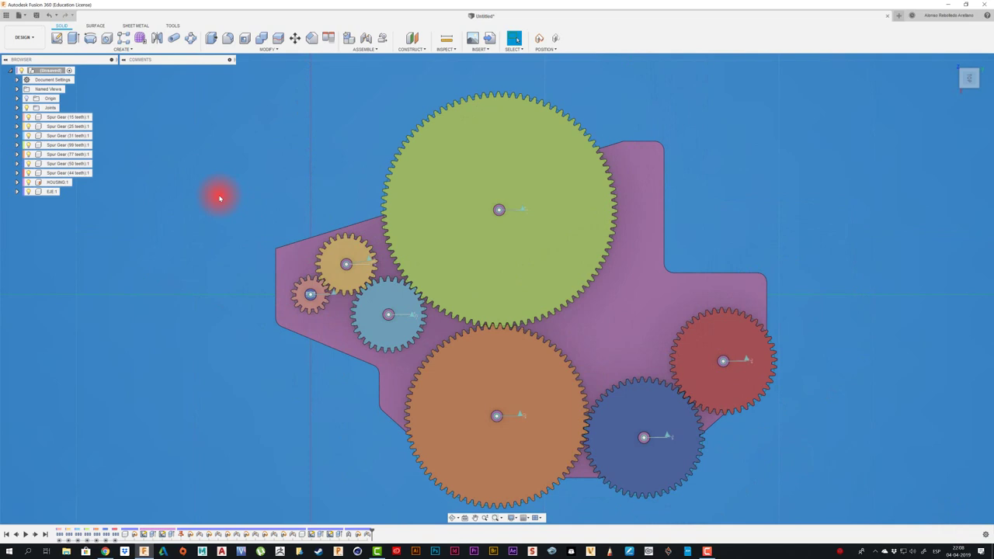
{"action": "scroll", "coordinate": [270, 235], "scroll_direction": "up", "scroll_amount": 3}
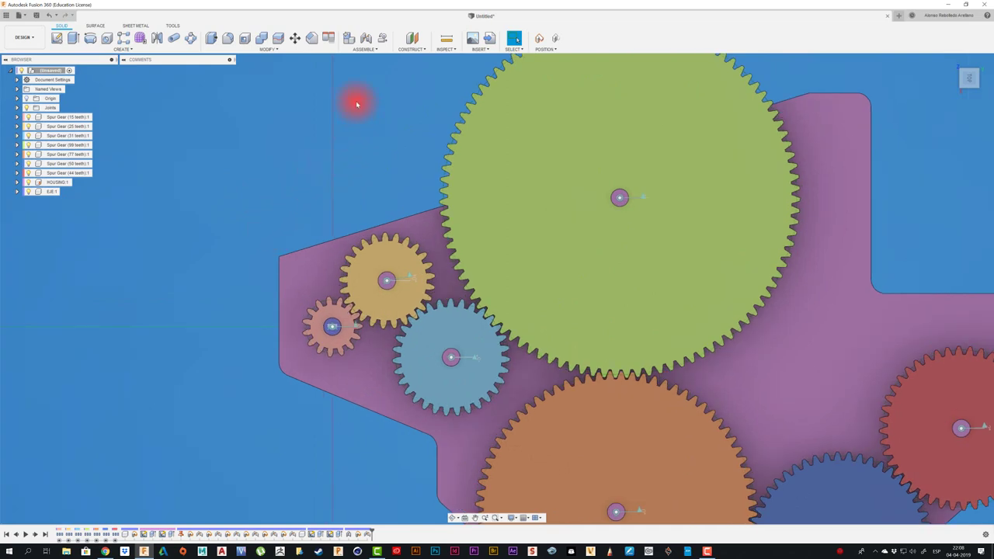
{"action": "left_click", "coordinate": [377, 52]}
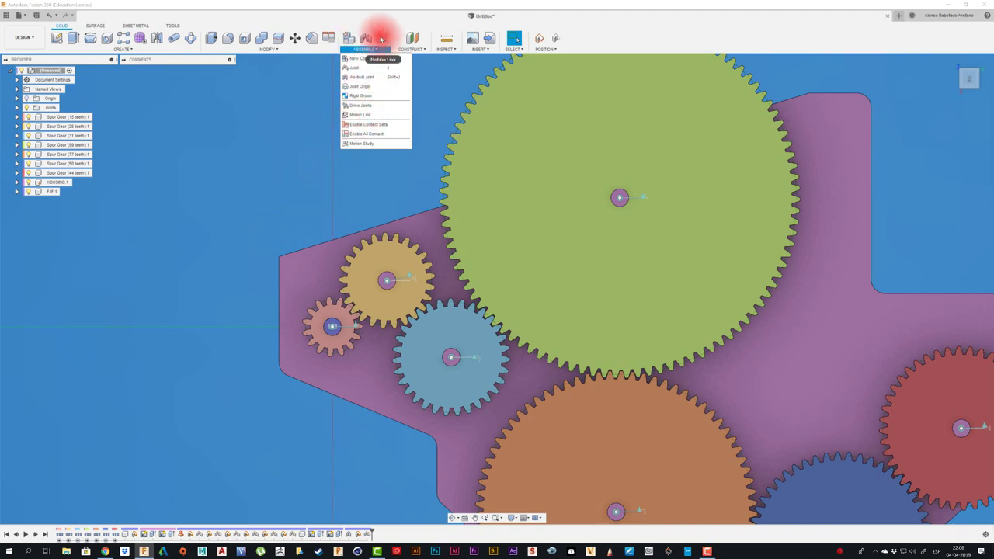
- Start a Motion Link, dismiss the moved-components prompt, and pair the 15-tooth pink and 25-tooth yellow gear joints
{"action": "left_click", "coordinate": [378, 37]}
{"action": "left_click_drag", "start_coordinate": [520, 237], "coordinate": [342, 142]}
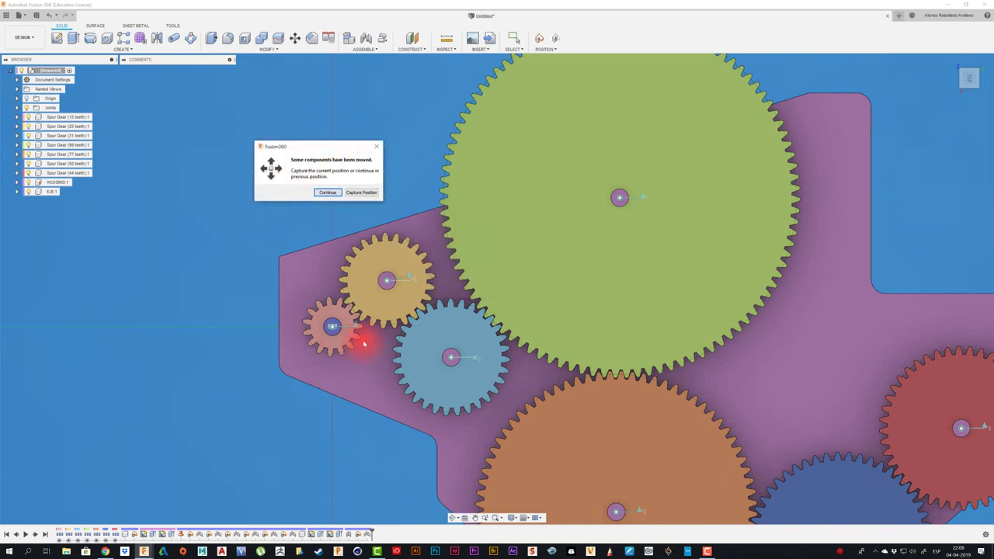
{"action": "left_click", "coordinate": [360, 190]}
{"action": "scroll", "coordinate": [357, 330], "scroll_direction": "up", "scroll_amount": 2}
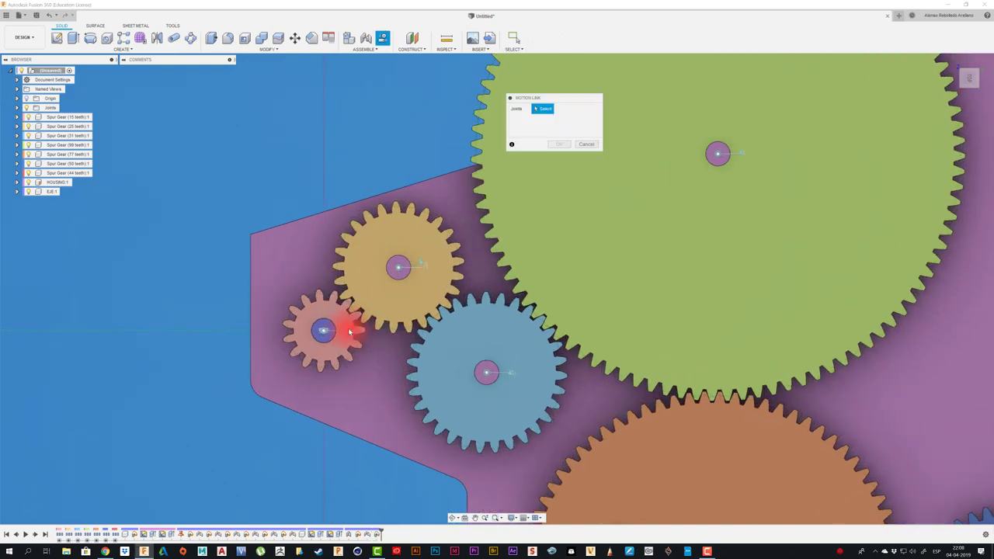
{"action": "left_click", "coordinate": [346, 332]}
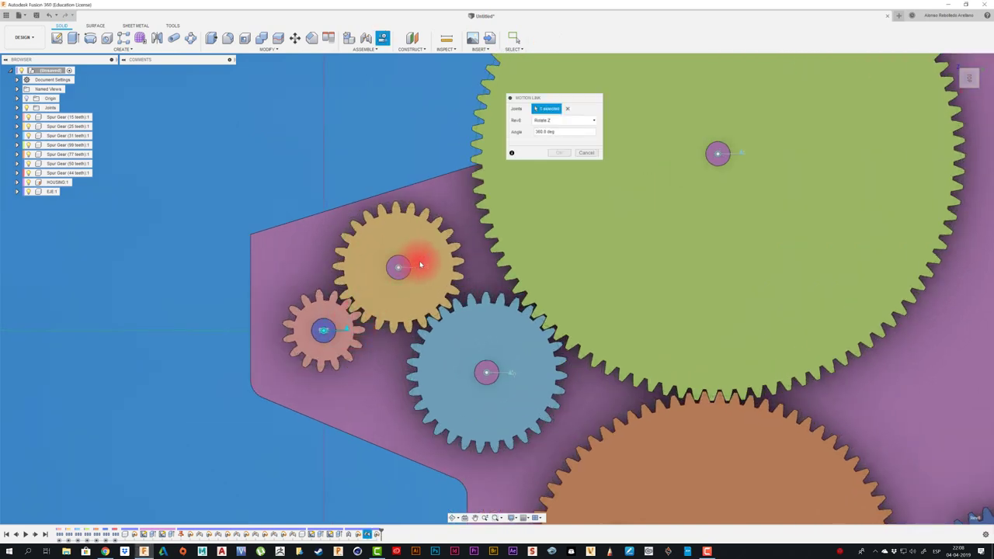
{"action": "left_click", "coordinate": [420, 265]}
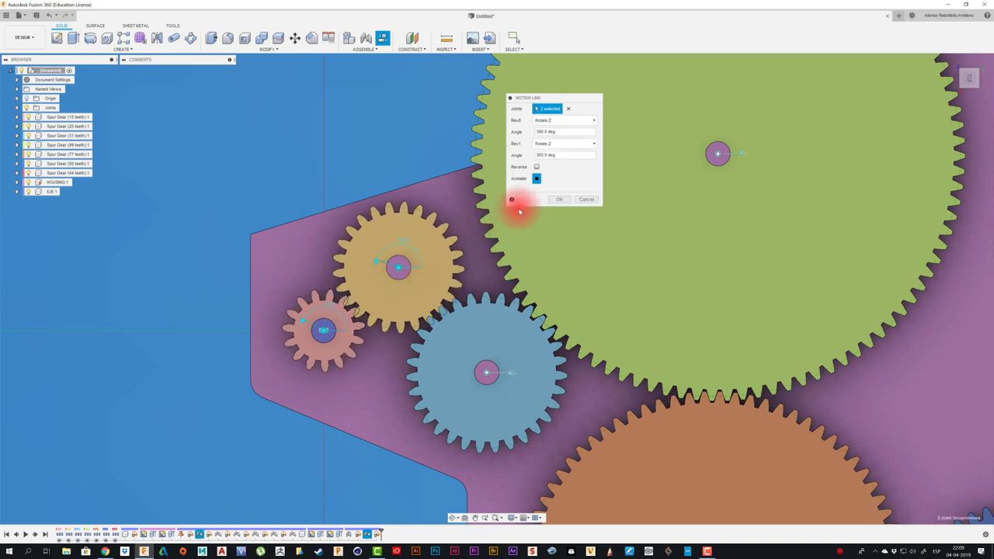
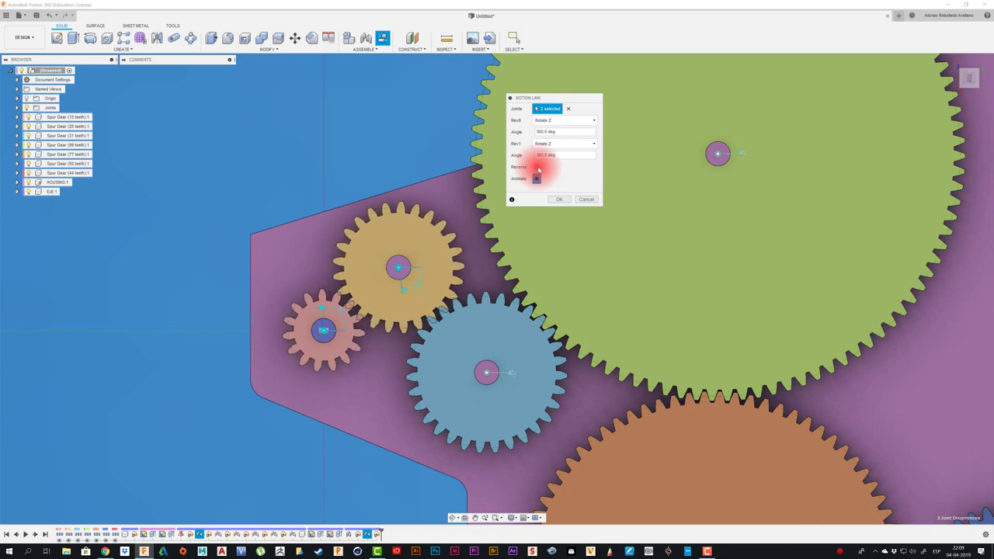
- Set the pink–yellow link's second angle to (360*15/25)*1 deg and preview the animation
{"action": "left_click", "coordinate": [536, 177]}
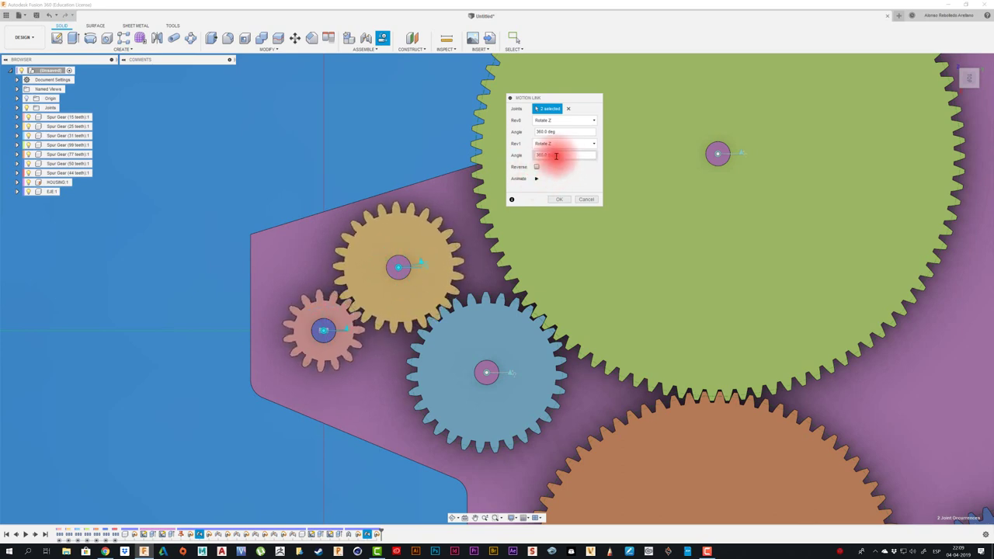
{"action": "double_click", "coordinate": [528, 156]}
{"action": "type", "text": "360*15"}
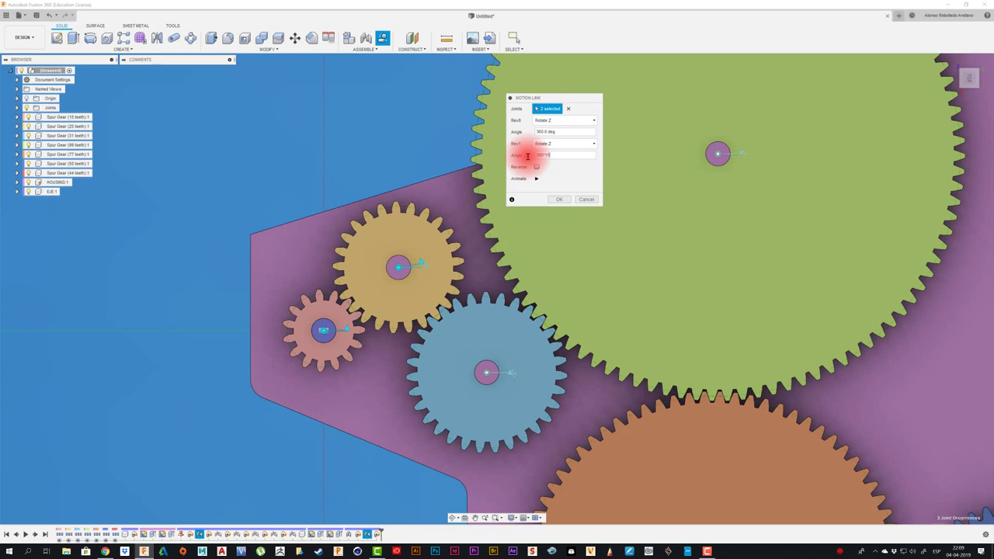
{"action": "type", "text": "/"}
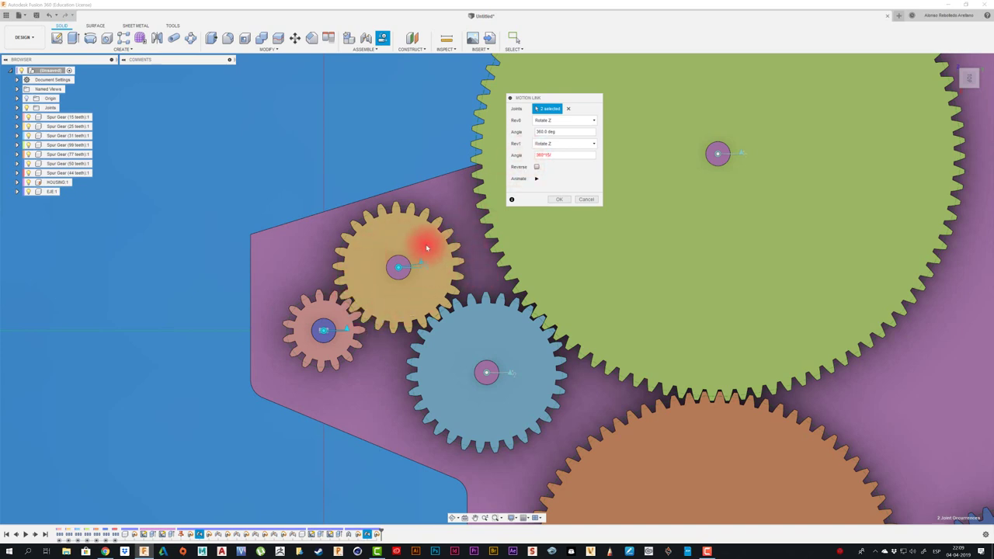
{"action": "key", "text": "BackSpace"}
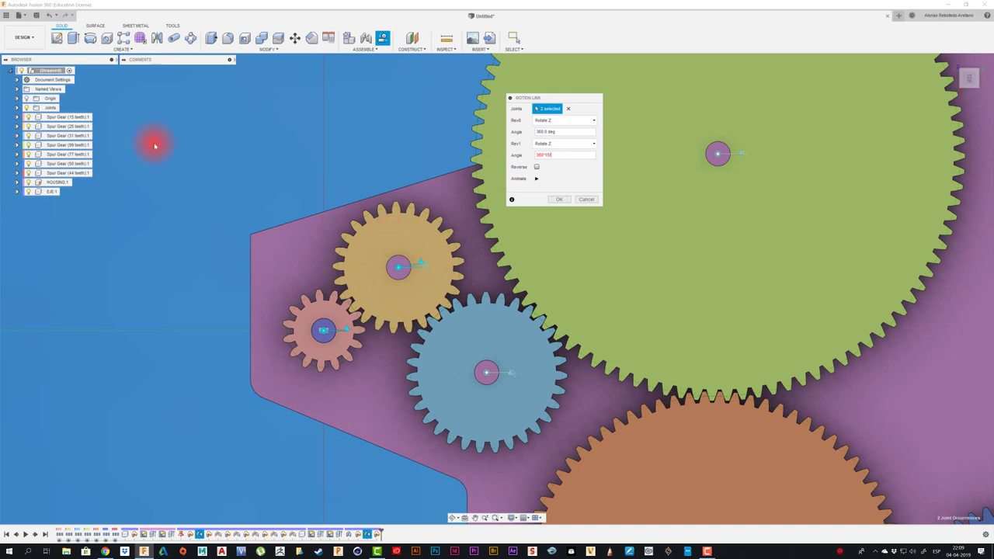
{"action": "left_click", "coordinate": [553, 156]}
{"action": "type", "text": "/25"}
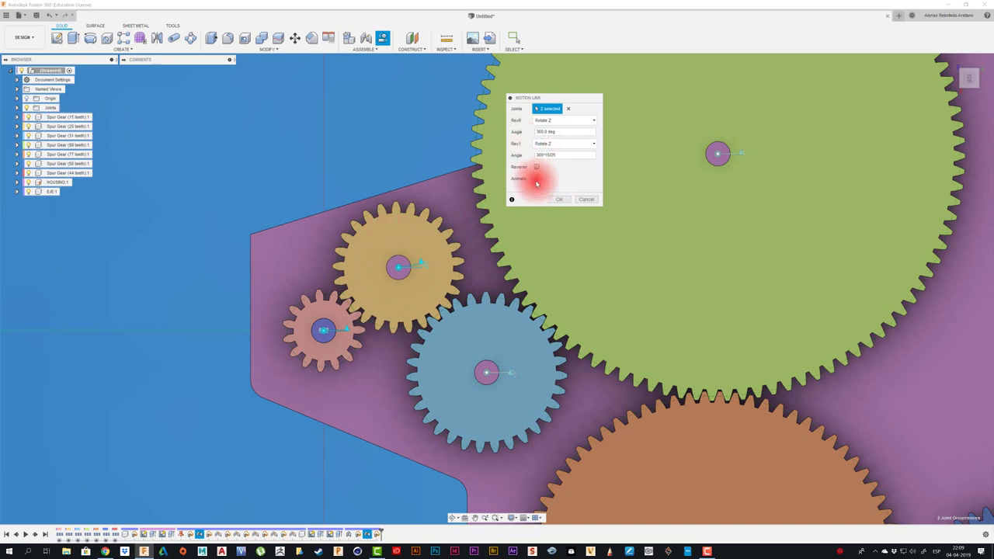
{"action": "left_click", "coordinate": [536, 180]}
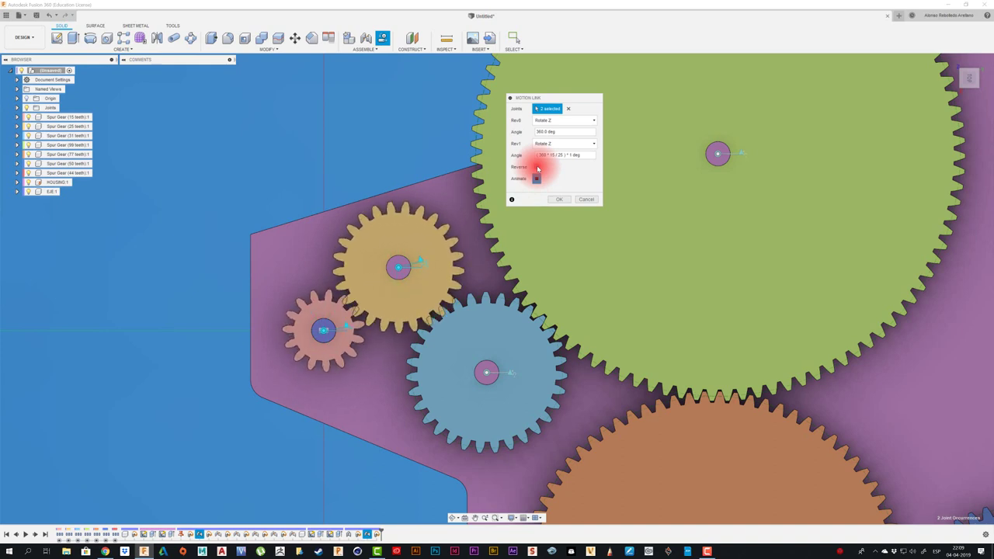
- Commit the pink–yellow motion link and drag the pink gear to check the yellow gear follows
{"action": "left_click", "coordinate": [560, 199]}
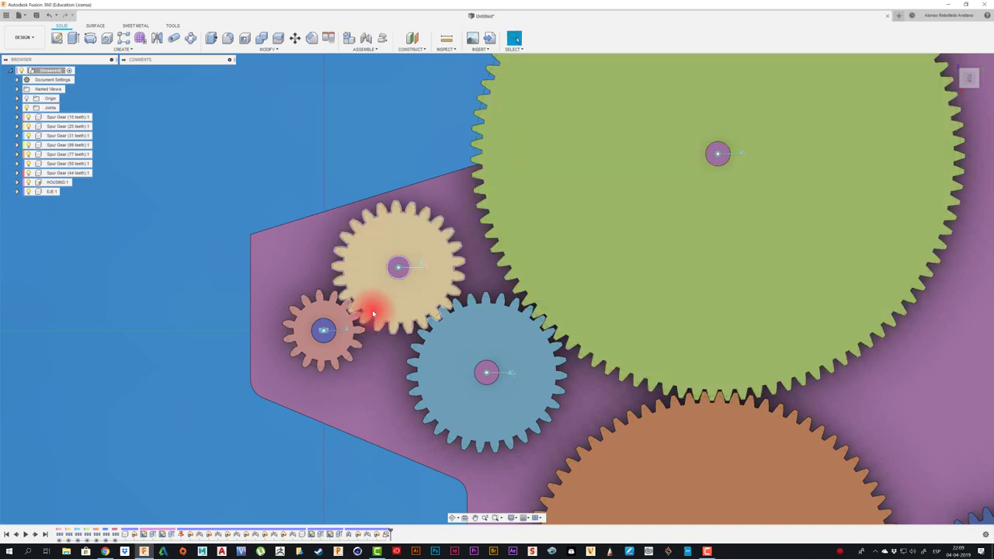
{"action": "scroll", "coordinate": [365, 315], "scroll_direction": "up", "scroll_amount": 3}
{"action": "scroll", "coordinate": [315, 336], "scroll_direction": "up", "scroll_amount": 3}
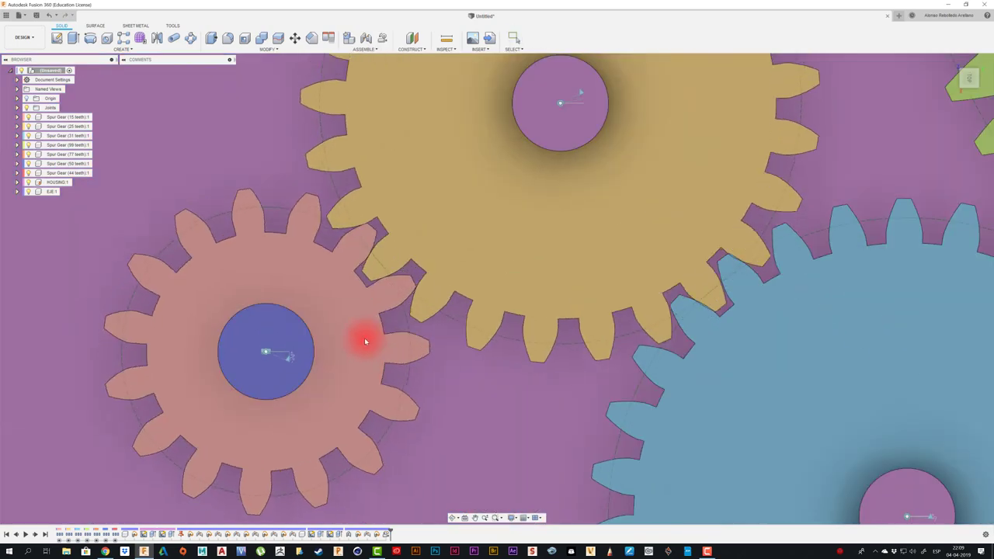
{"action": "left_click_drag", "start_coordinate": [340, 304], "coordinate": [358, 352]}
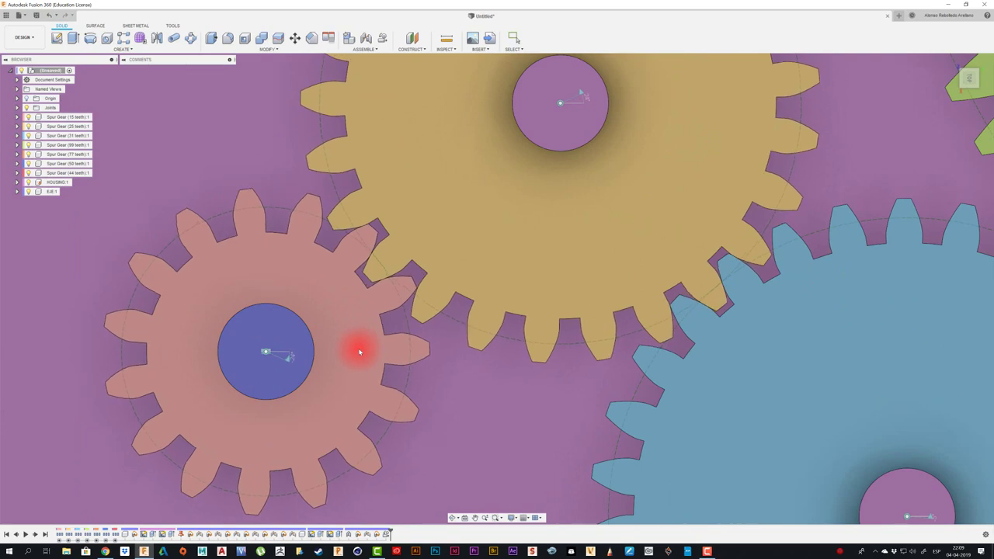
{"action": "scroll", "coordinate": [299, 257], "scroll_direction": "down", "scroll_amount": 3}
{"action": "scroll", "coordinate": [291, 258], "scroll_direction": "down", "scroll_amount": 2}
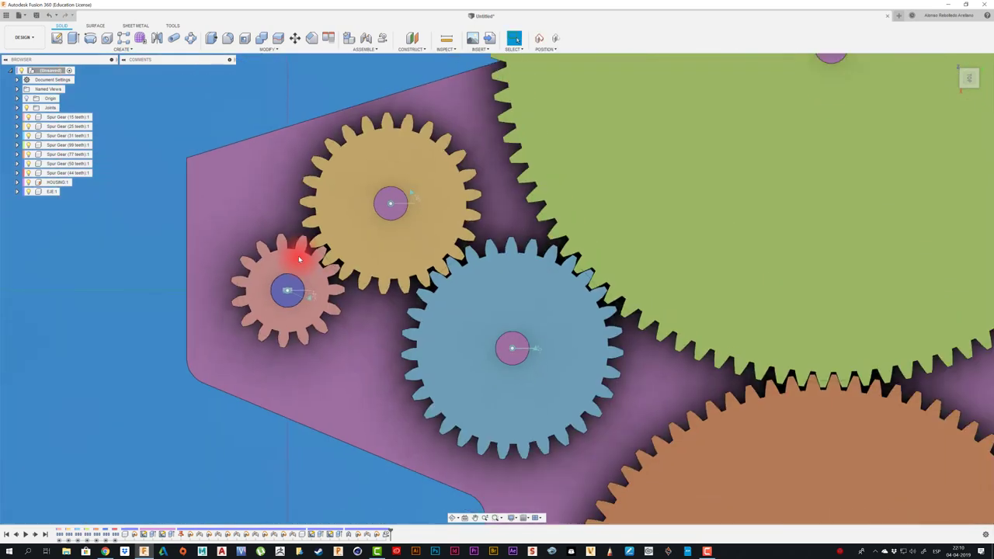
{"action": "left_click", "coordinate": [484, 316]}
{"action": "key", "text": "Escape"}
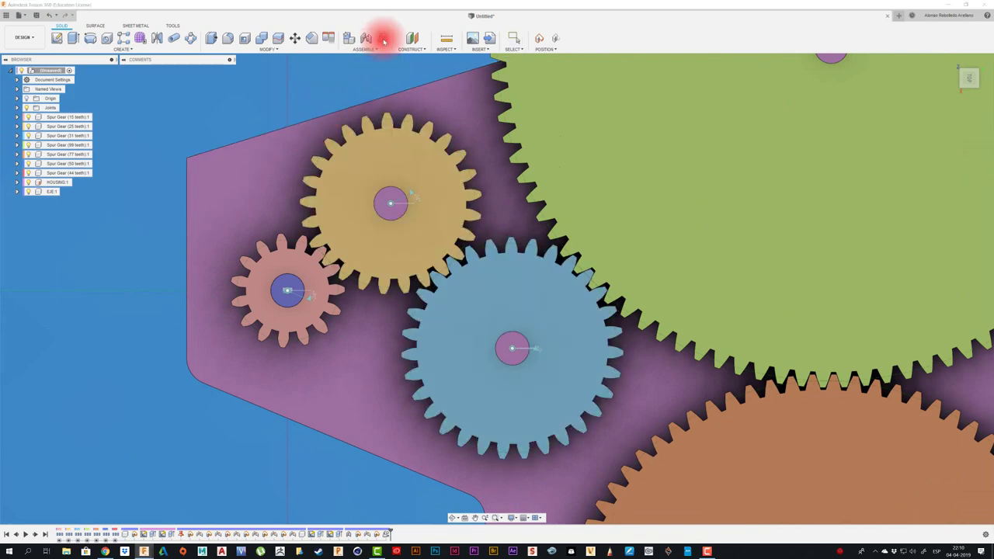
- Create a motion link from the blue gear's joint to the yellow gear's at (360*31/25)*1 deg, keeping moved positions
{"action": "left_click", "coordinate": [384, 41]}
{"action": "left_click", "coordinate": [546, 292]}
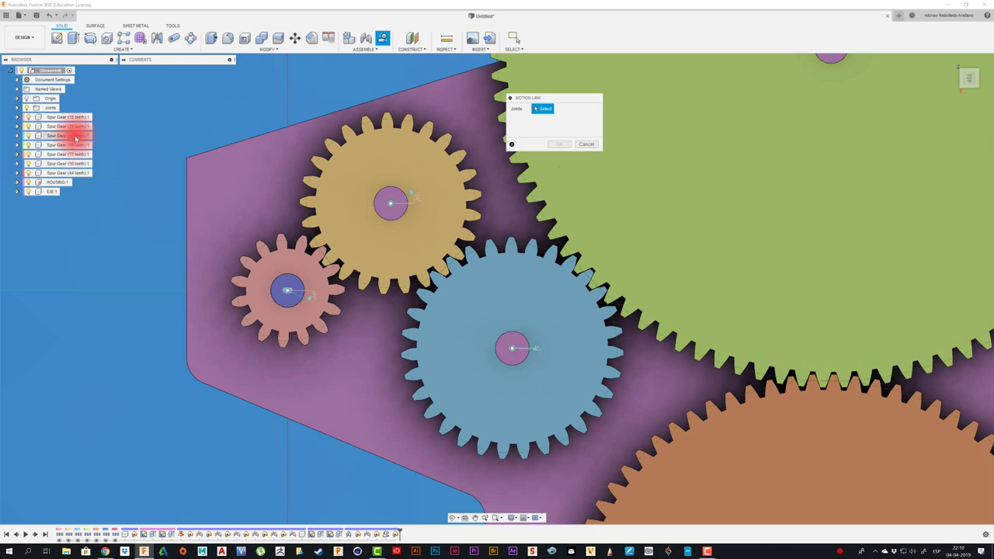
{"action": "left_click", "coordinate": [536, 351]}
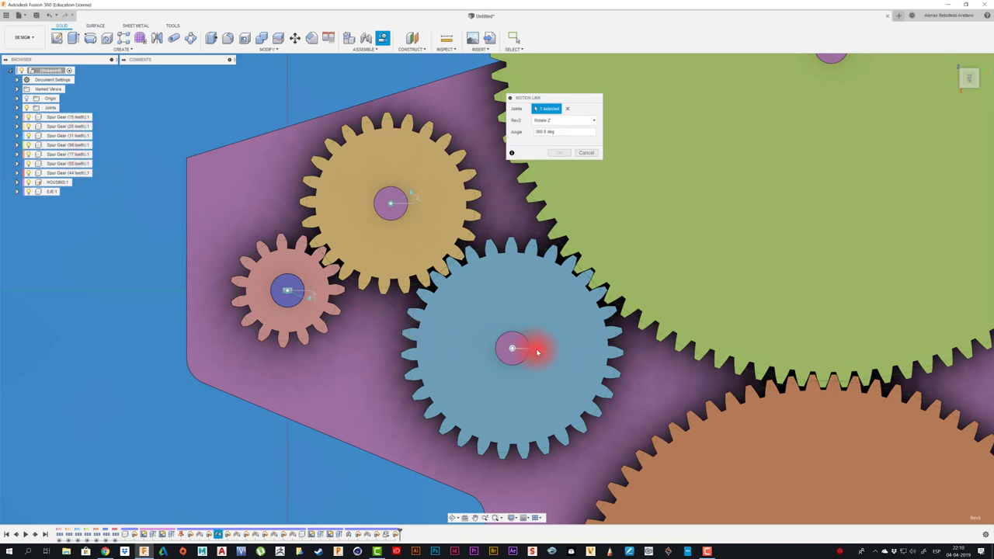
{"action": "left_click", "coordinate": [411, 194]}
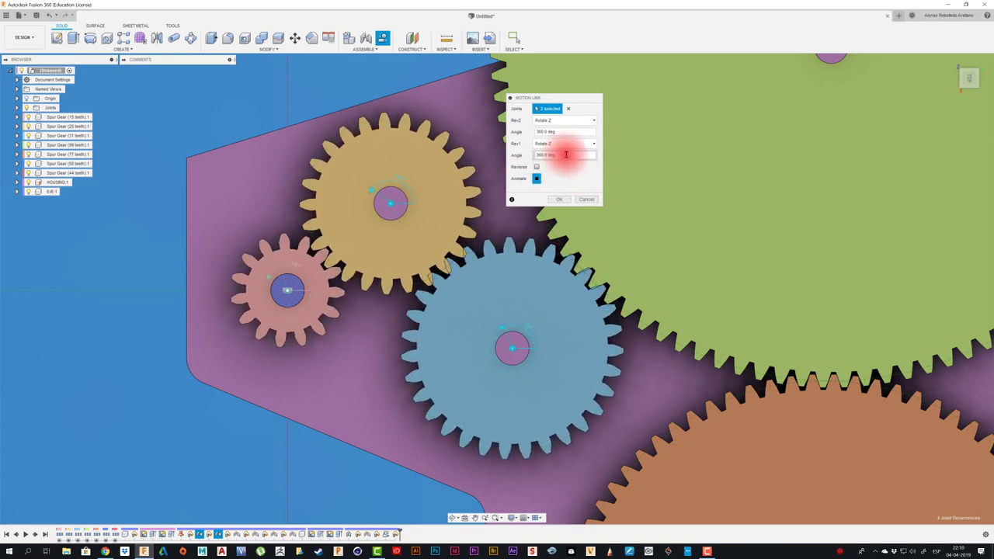
{"action": "left_click", "coordinate": [536, 179]}
{"action": "left_click_drag", "start_coordinate": [559, 155], "coordinate": [514, 161]}
{"action": "type", "text": "360*31/25"}
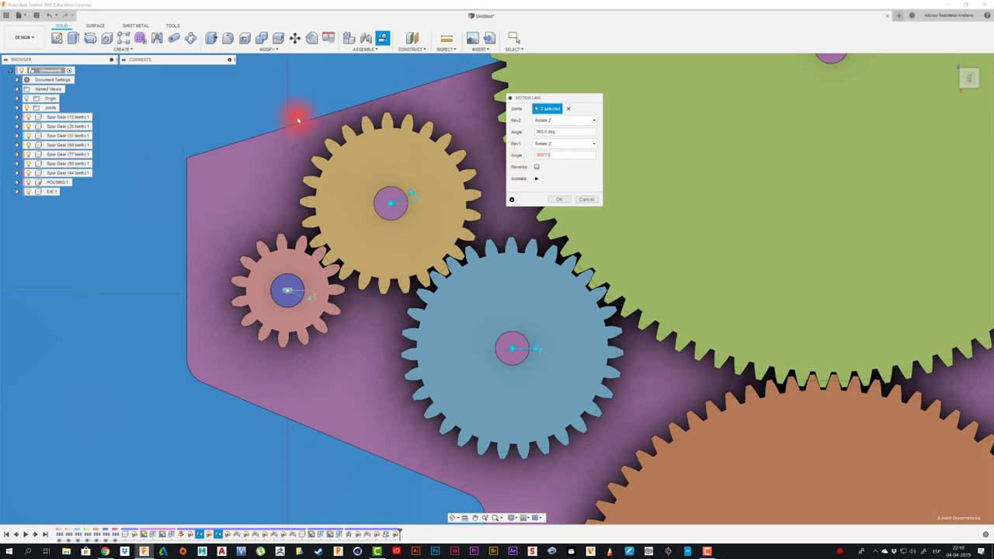
{"action": "left_click", "coordinate": [536, 180]}
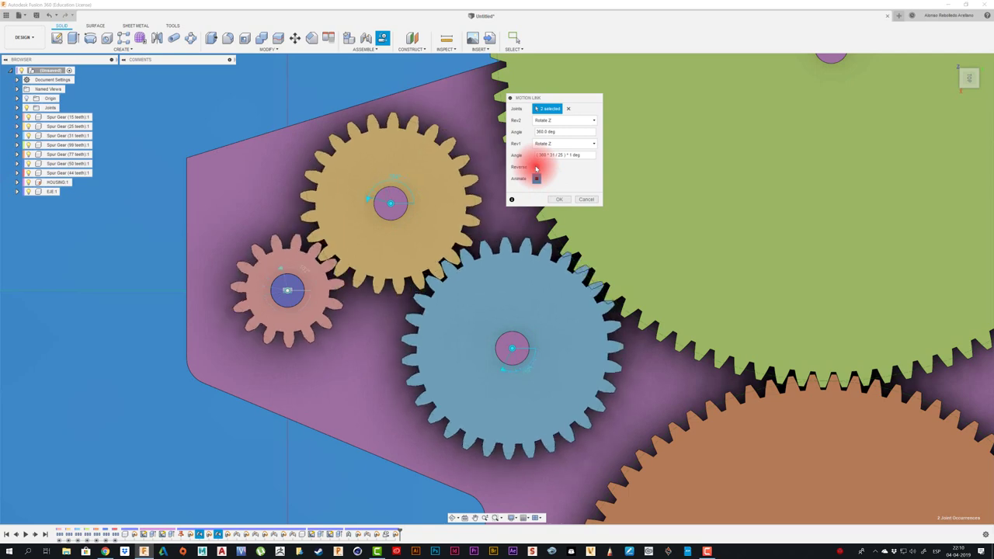
{"action": "left_click", "coordinate": [560, 199]}
{"action": "left_click_drag", "start_coordinate": [372, 287], "coordinate": [271, 268]}
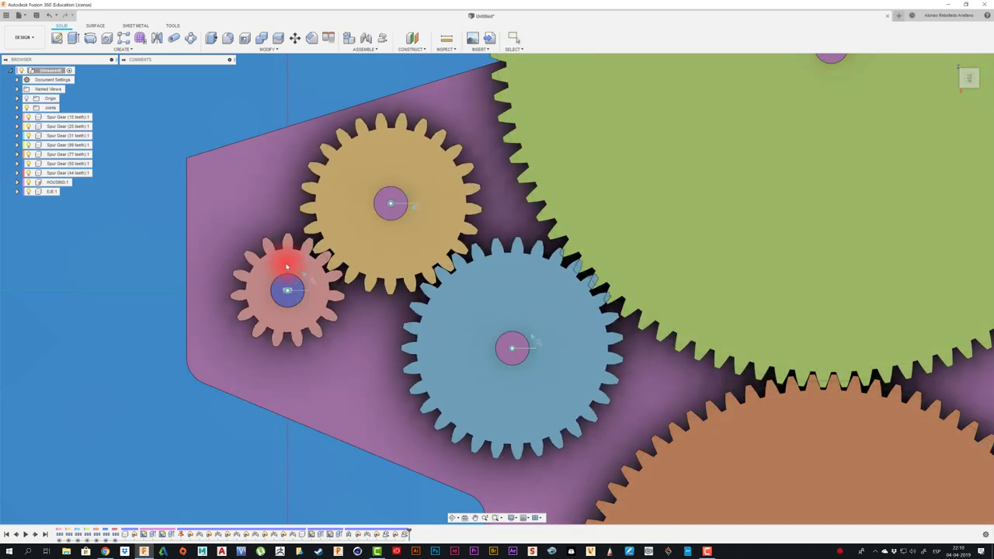
{"action": "left_click_drag", "start_coordinate": [272, 268], "coordinate": [311, 277]}
{"action": "left_click_drag", "start_coordinate": [471, 293], "coordinate": [506, 283]}
{"action": "left_click", "coordinate": [502, 285]}
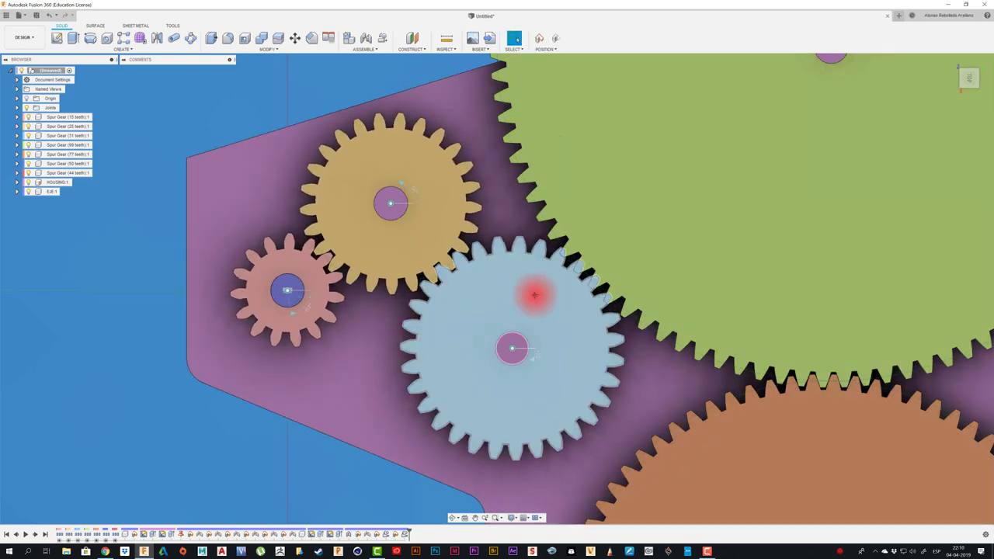
{"action": "middle_click_drag", "start_coordinate": [502, 286], "coordinate": [482, 294]}
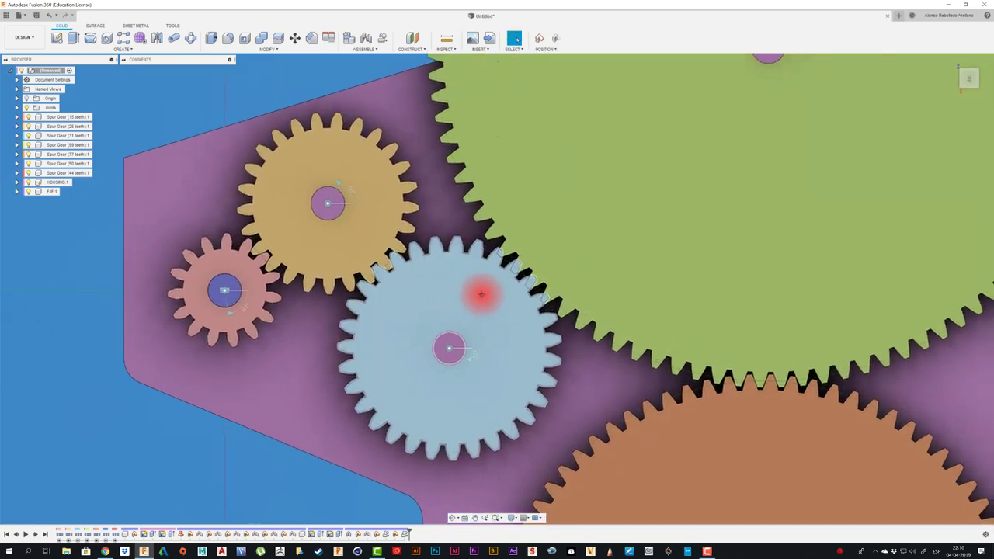
{"action": "scroll", "coordinate": [421, 262], "scroll_direction": "down", "scroll_amount": 2}
{"action": "scroll", "coordinate": [428, 280], "scroll_direction": "down", "scroll_amount": 2}
{"action": "scroll", "coordinate": [435, 264], "scroll_direction": "down", "scroll_amount": 4}
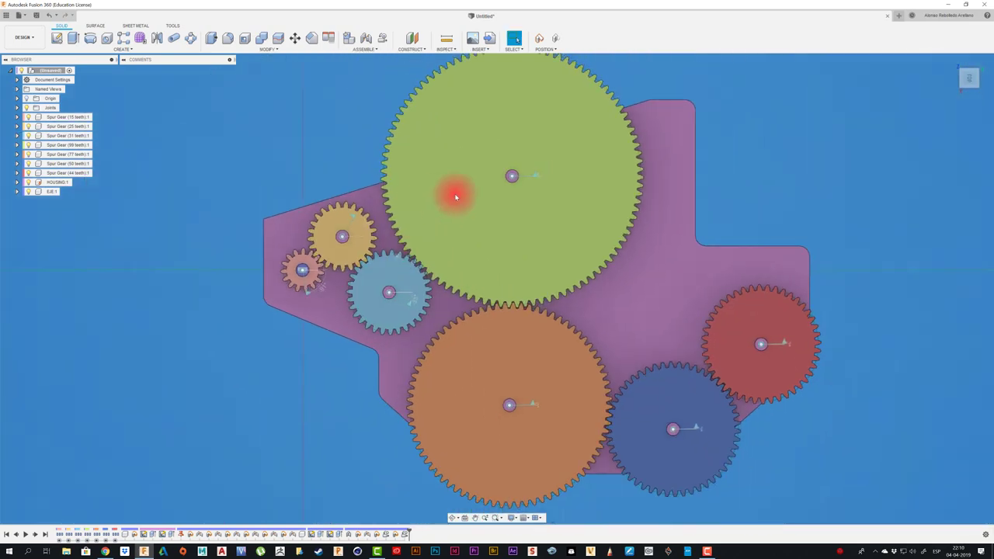
{"action": "scroll", "coordinate": [456, 197], "scroll_direction": "up", "scroll_amount": 3}
{"action": "scroll", "coordinate": [422, 247], "scroll_direction": "up", "scroll_amount": 1}
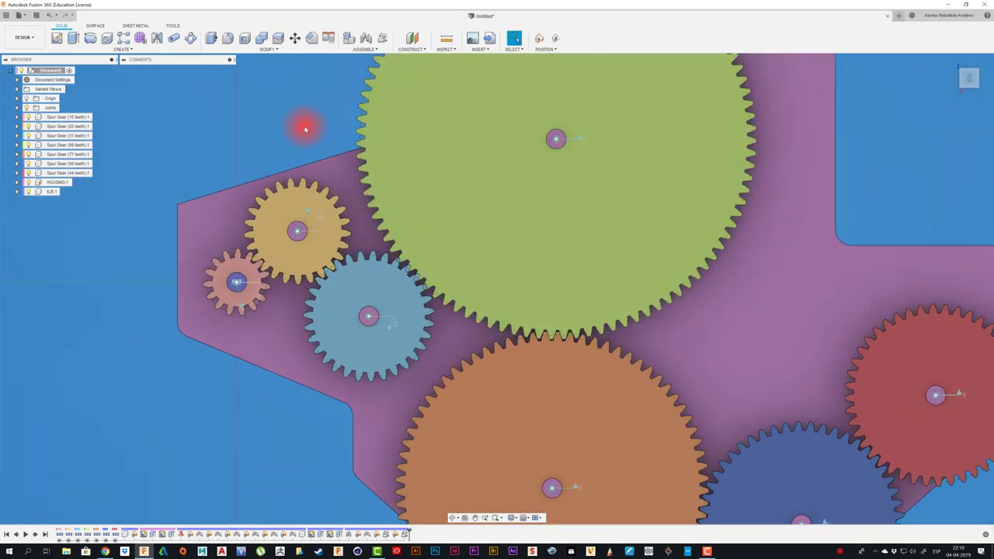
{"action": "left_click", "coordinate": [383, 40]}
{"action": "left_click", "coordinate": [544, 284]}
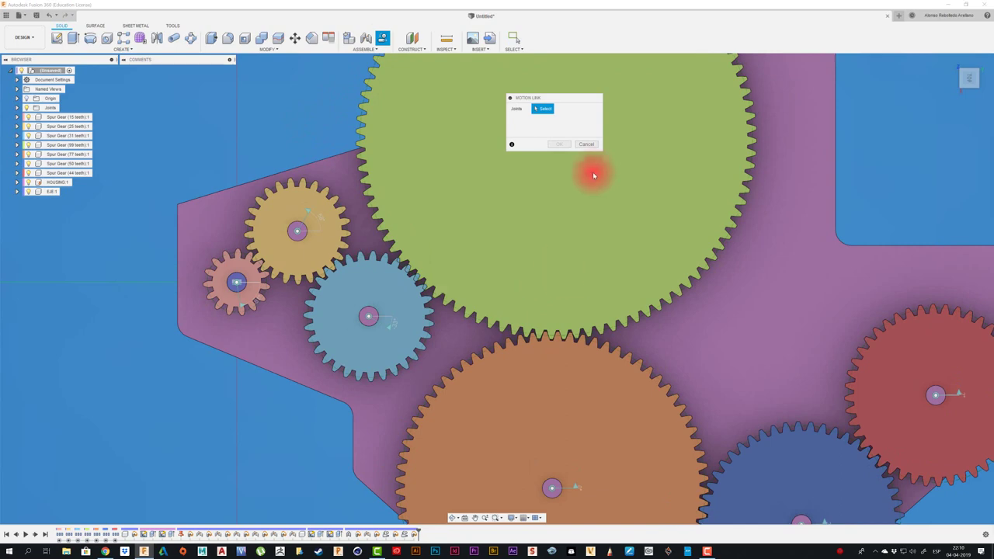
{"action": "left_click", "coordinate": [587, 145]}
{"action": "scroll", "coordinate": [476, 254], "scroll_direction": "up", "scroll_amount": 3}
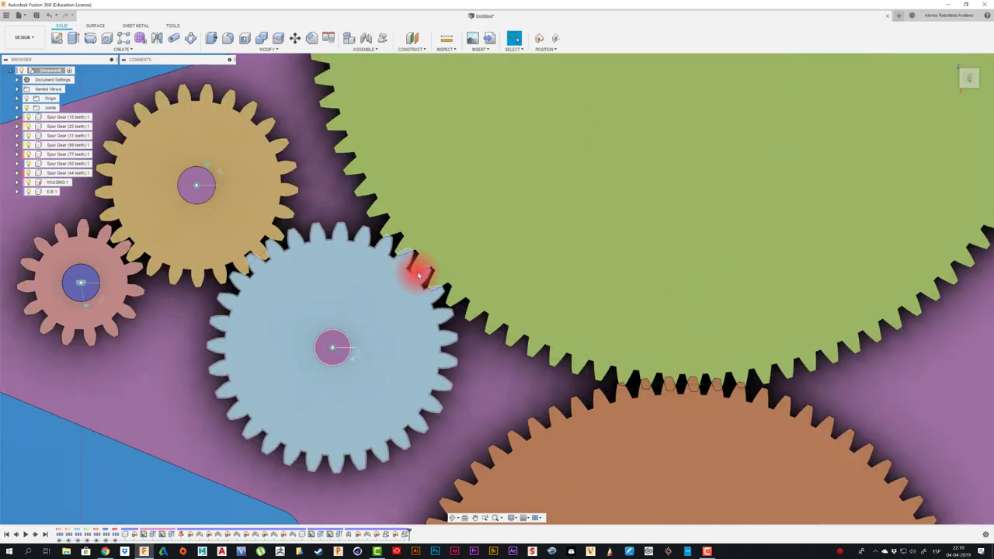
{"action": "scroll", "coordinate": [419, 268], "scroll_direction": "up", "scroll_amount": 3}
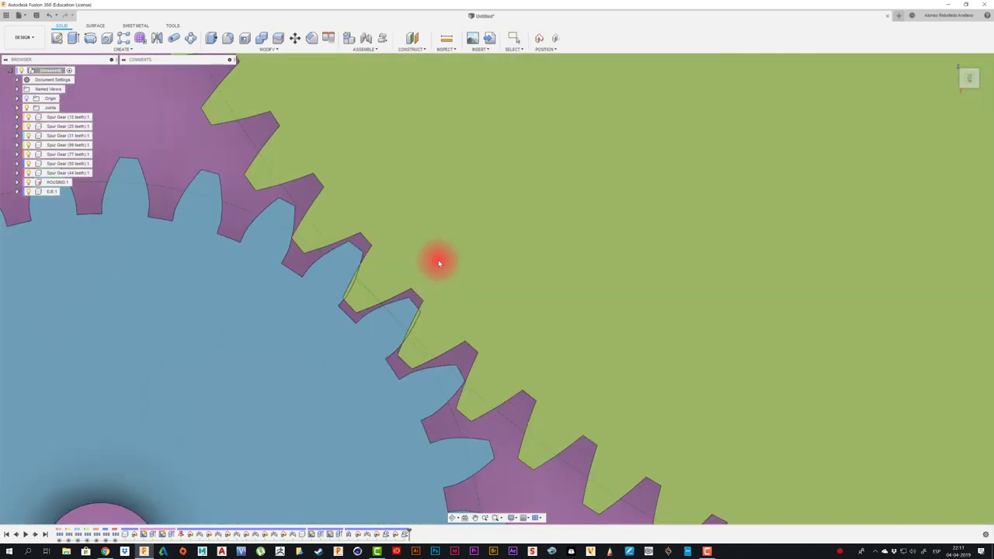
{"action": "scroll", "coordinate": [438, 264], "scroll_direction": "down", "scroll_amount": 2}
{"action": "scroll", "coordinate": [431, 266], "scroll_direction": "down", "scroll_amount": 2}
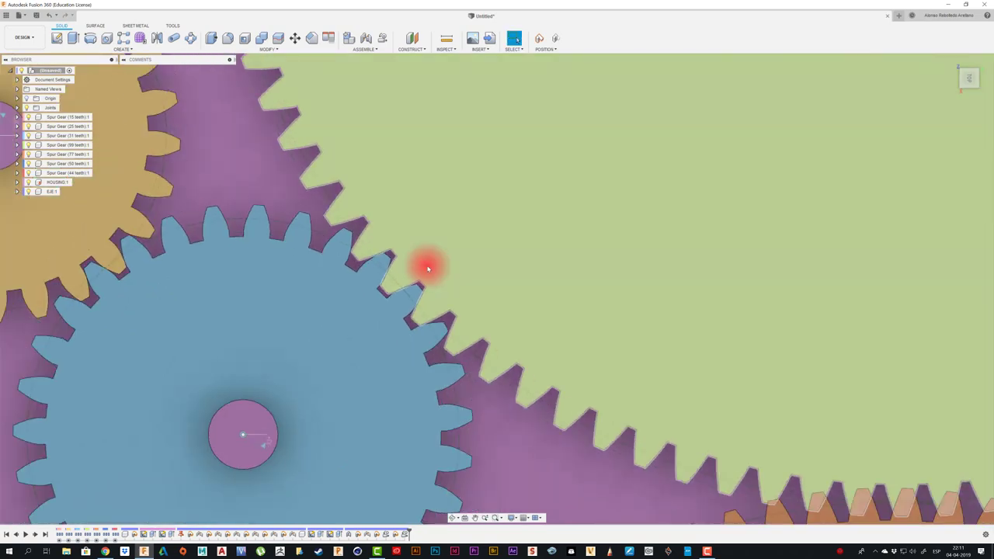
{"action": "scroll", "coordinate": [426, 266], "scroll_direction": "down", "scroll_amount": 3}
{"action": "scroll", "coordinate": [300, 169], "scroll_direction": "down", "scroll_amount": 2}
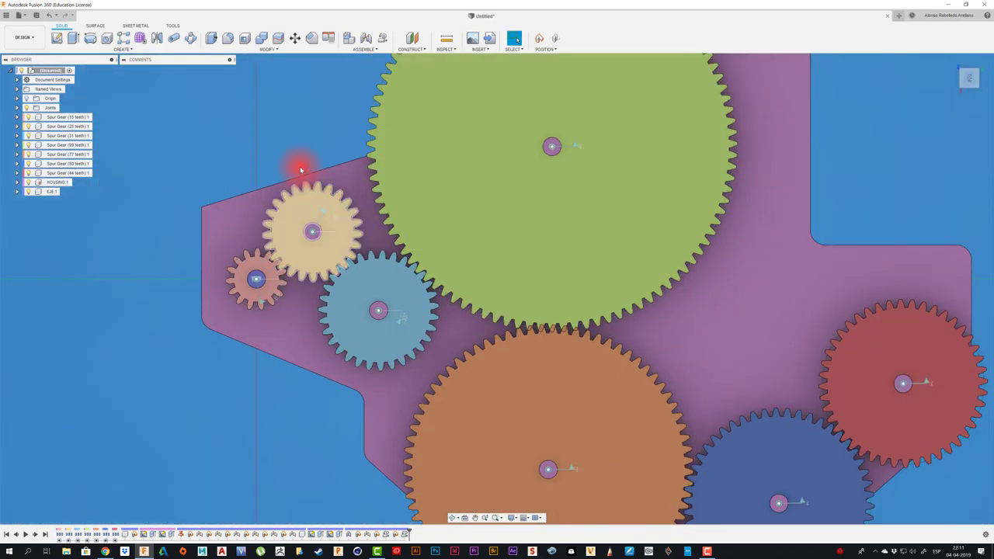
- Link the green gear's joint to the blue gear's, reversed at 360*99/15 deg, and confirm
{"action": "left_click", "coordinate": [381, 38]}
{"action": "left_click", "coordinate": [547, 290]}
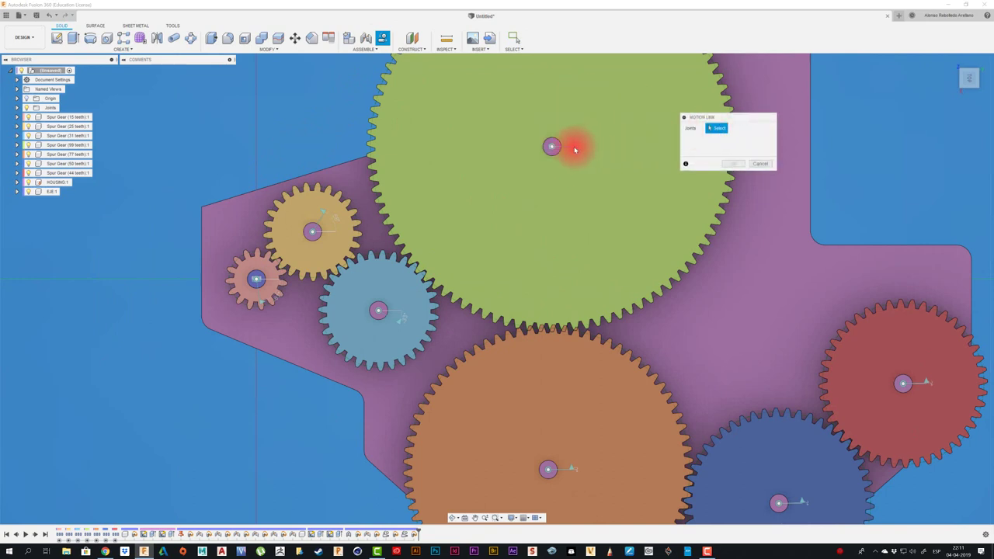
{"action": "left_click", "coordinate": [575, 147]}
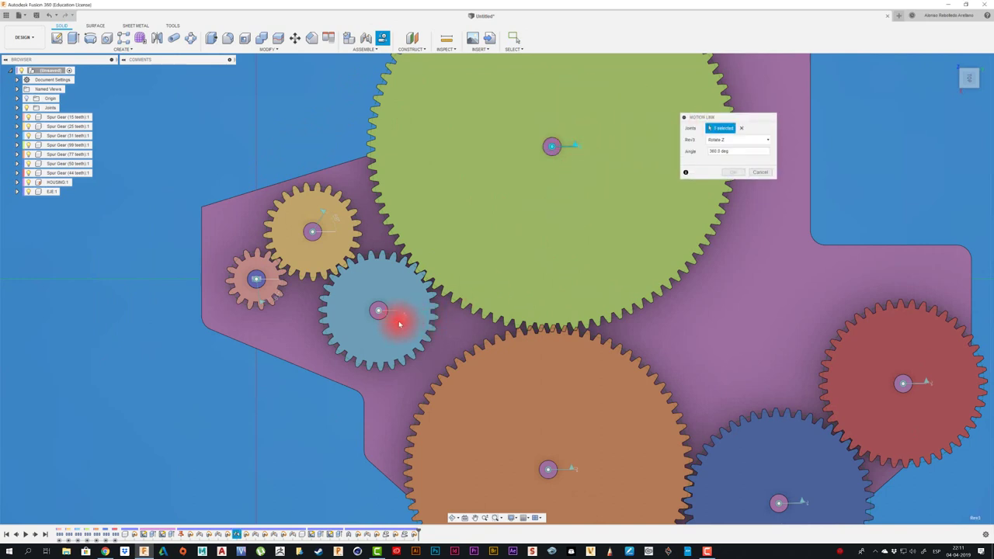
{"action": "left_click", "coordinate": [399, 324]}
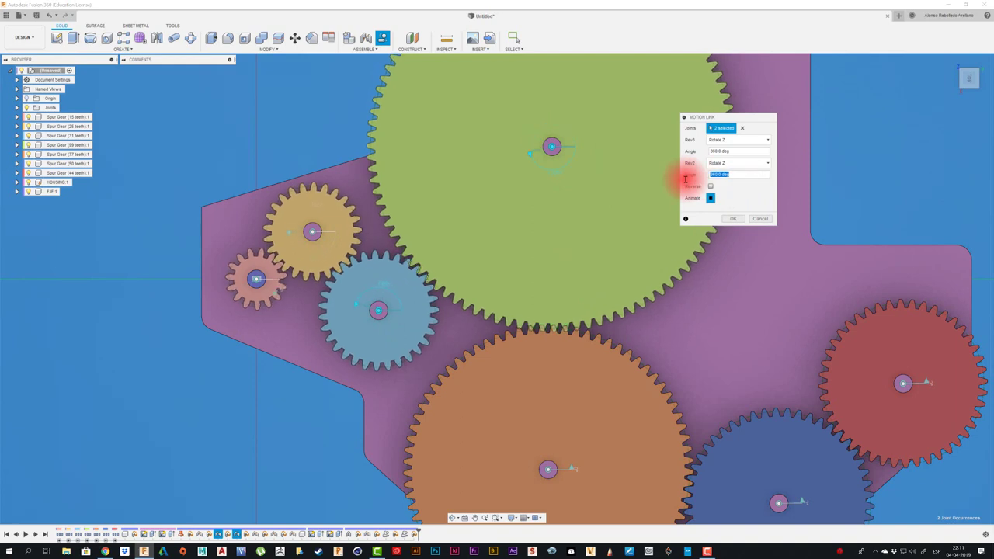
{"action": "type", "text": "360*"}
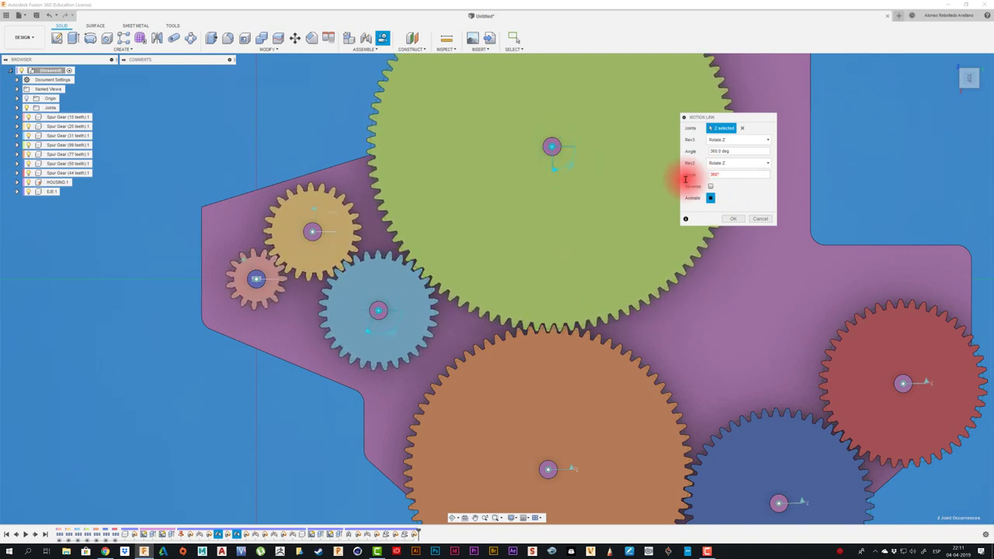
{"action": "type", "text": "99"}
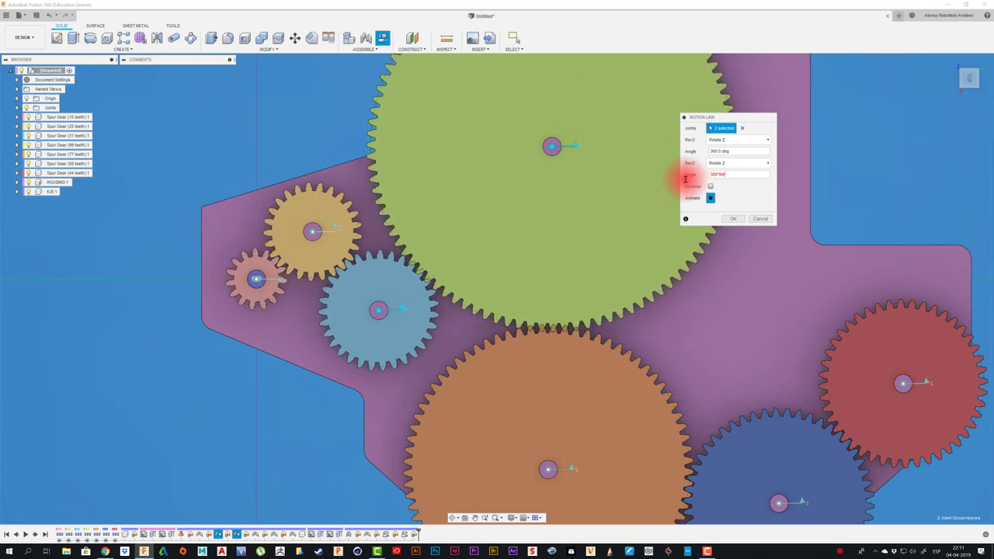
{"action": "type", "text": "/15"}
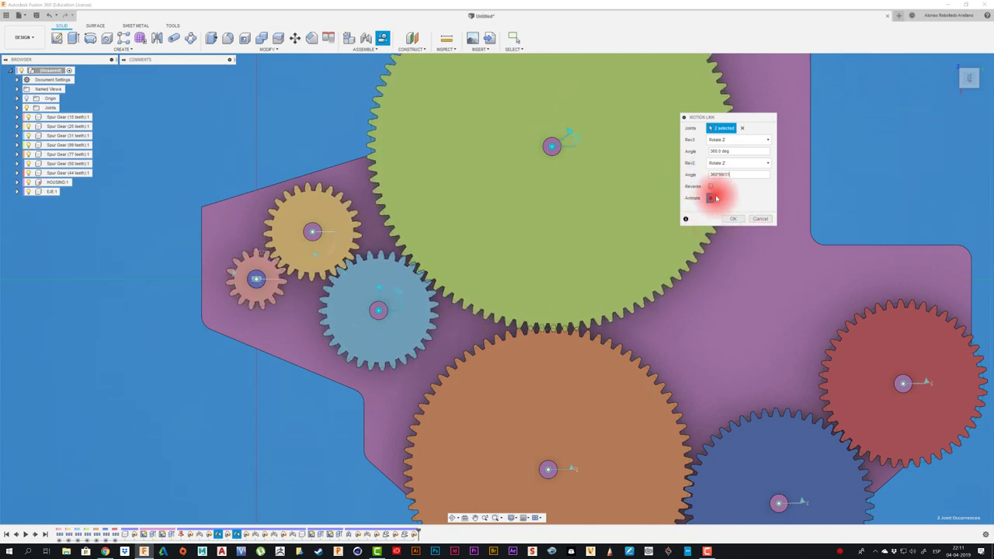
{"action": "left_click", "coordinate": [711, 187]}
{"action": "left_click", "coordinate": [712, 199]}
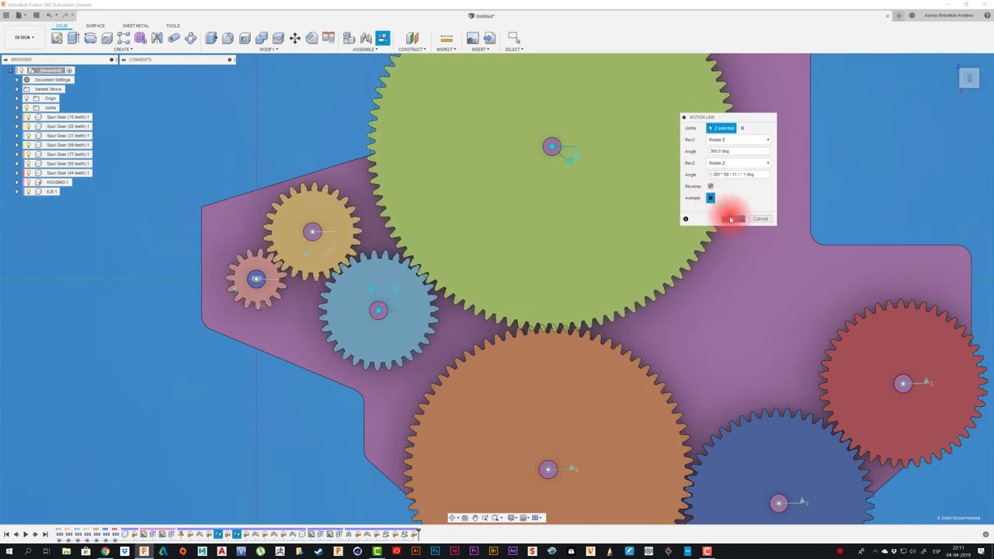
{"action": "left_click", "coordinate": [734, 219]}
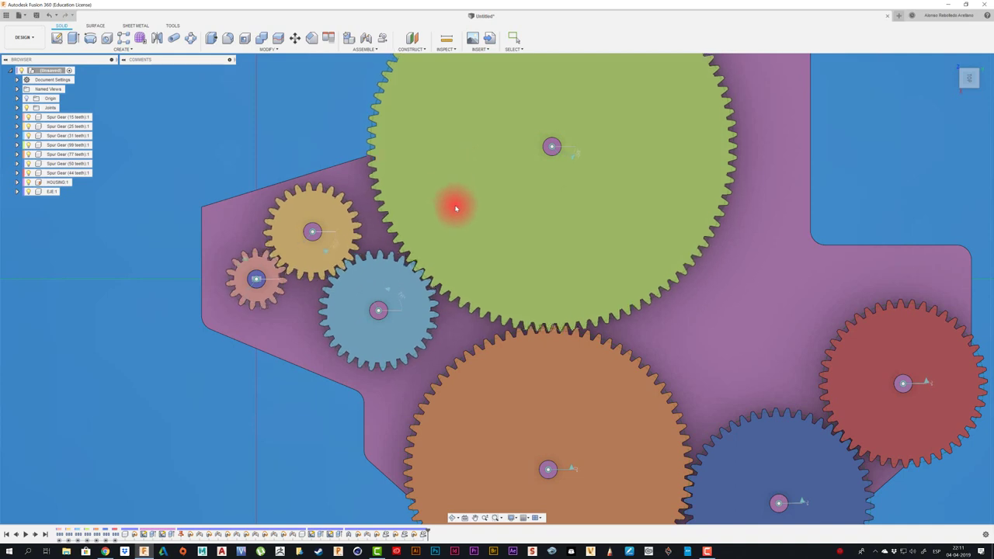
{"action": "left_click", "coordinate": [464, 241]}
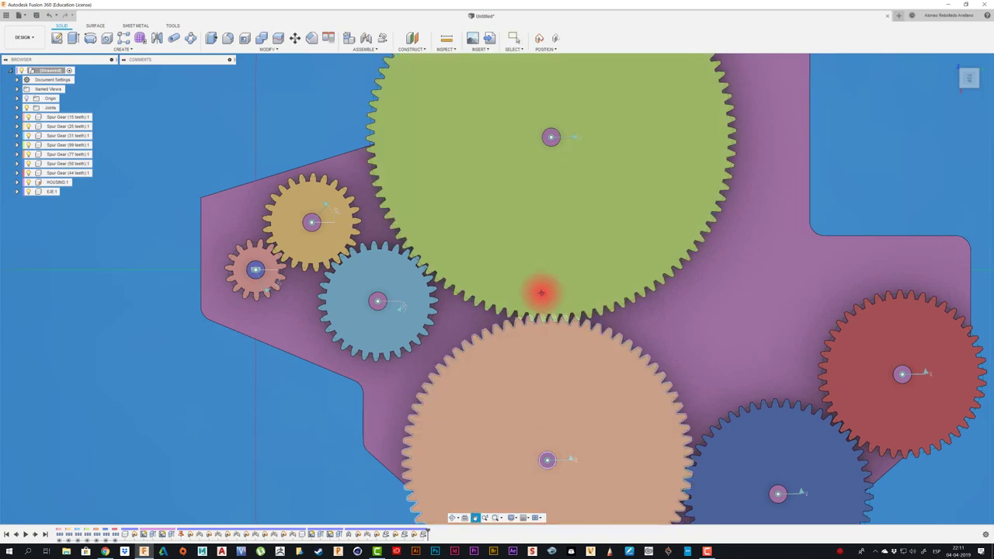
- Zoom in to inspect the gear meshing, then zoom out and pan the gear train back into view
{"action": "scroll", "coordinate": [517, 249], "scroll_direction": "up", "scroll_amount": 2}
{"action": "scroll", "coordinate": [503, 234], "scroll_direction": "up", "scroll_amount": 2}
{"action": "scroll", "coordinate": [505, 253], "scroll_direction": "up", "scroll_amount": 2}
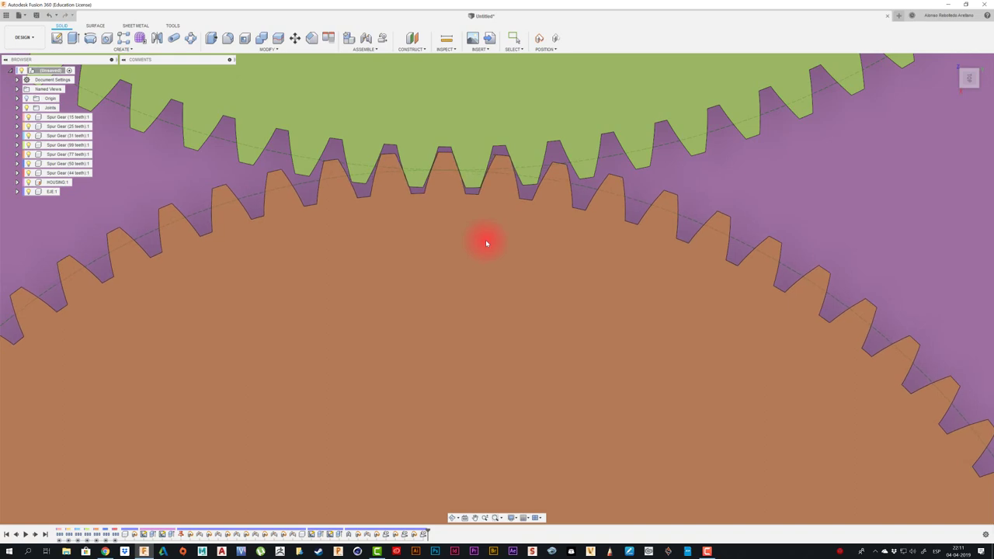
{"action": "scroll", "coordinate": [486, 243], "scroll_direction": "down", "scroll_amount": 2}
{"action": "scroll", "coordinate": [486, 243], "scroll_direction": "down", "scroll_amount": 2}
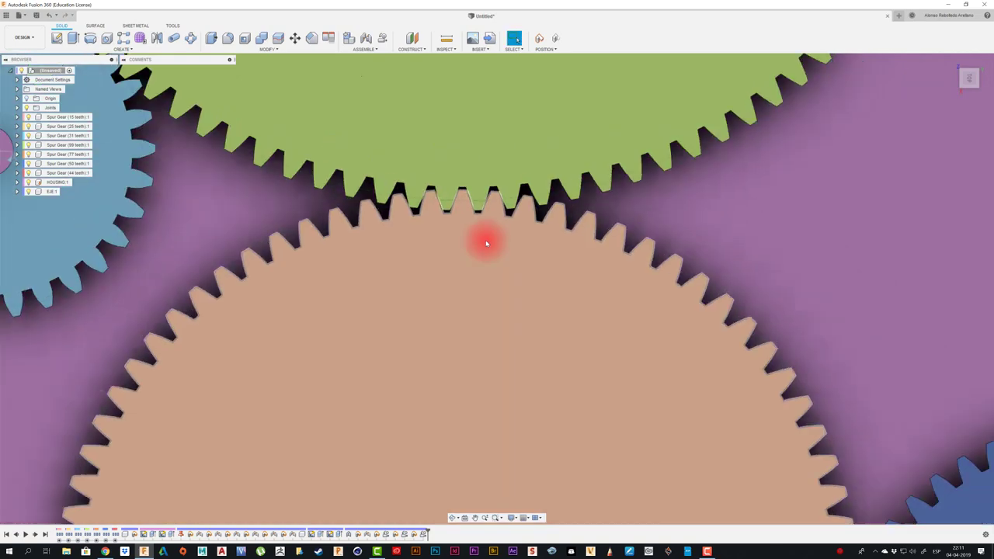
{"action": "scroll", "coordinate": [487, 243], "scroll_direction": "down", "scroll_amount": 2}
{"action": "scroll", "coordinate": [486, 243], "scroll_direction": "down", "scroll_amount": 2}
{"action": "middle_click_drag", "start_coordinate": [285, 314], "coordinate": [256, 383]}
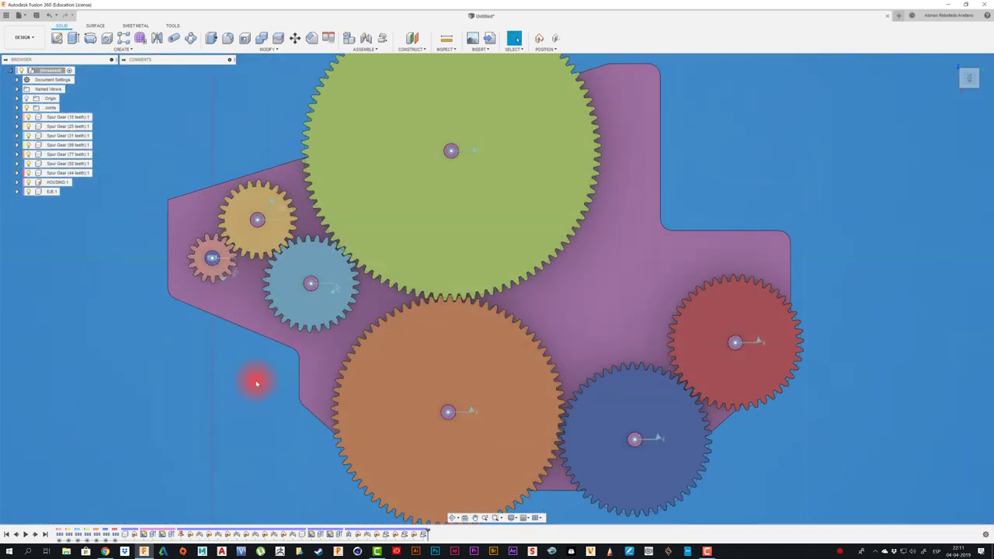
- Link the orange gear's joint to the green gear's, reversed at (360*77/99)*1 deg, with animation preview
{"action": "left_click", "coordinate": [381, 38]}
{"action": "left_click", "coordinate": [549, 289]}
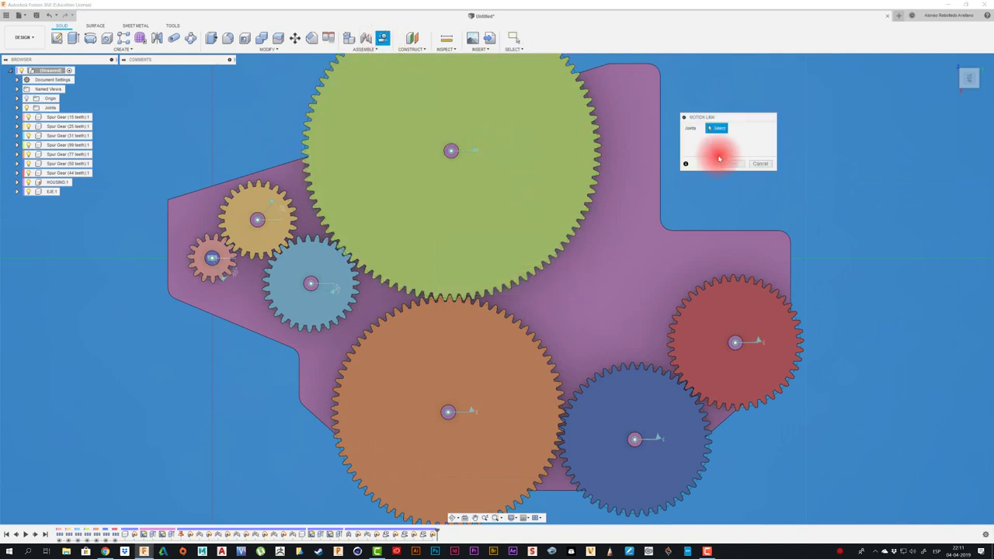
{"action": "left_click", "coordinate": [478, 410]}
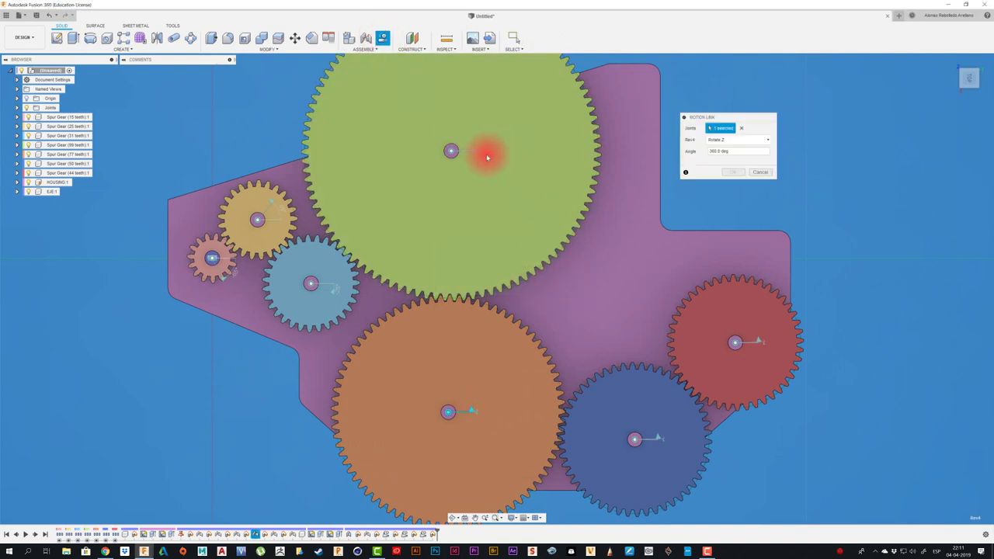
{"action": "left_click", "coordinate": [476, 151]}
{"action": "type", "text": "360*77/99"}
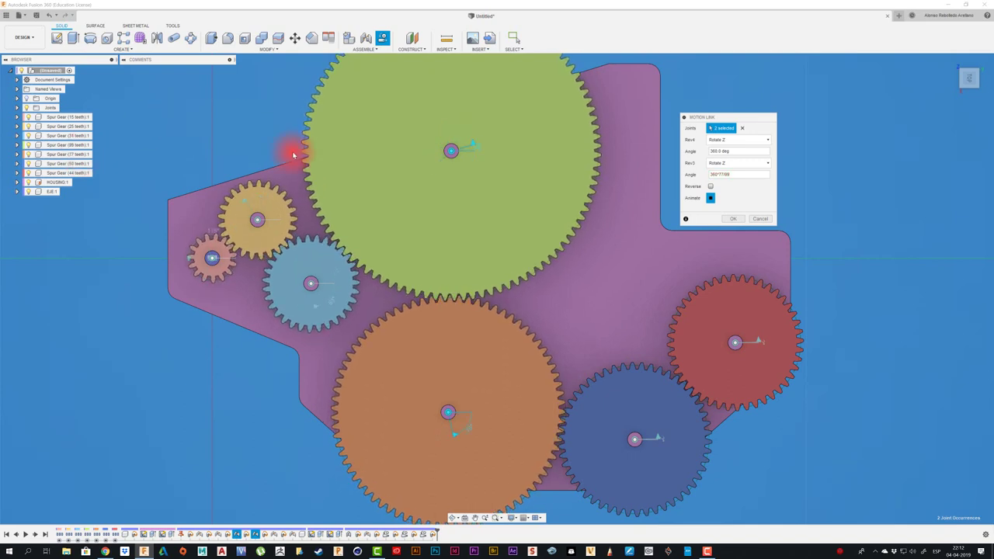
{"action": "left_click", "coordinate": [710, 187]}
{"action": "left_click", "coordinate": [710, 198]}
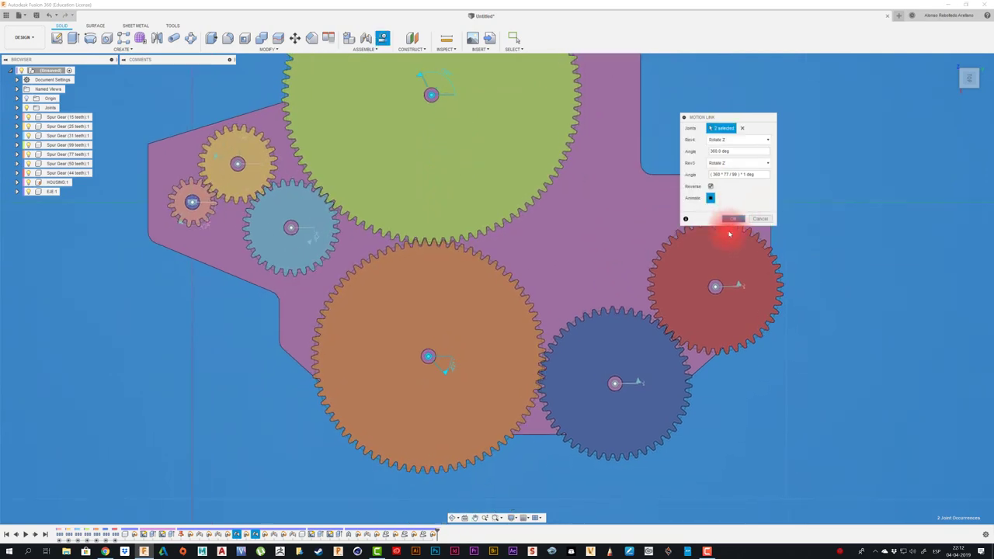
{"action": "left_click", "coordinate": [733, 218]}
{"action": "scroll", "coordinate": [645, 457], "scroll_direction": "up", "scroll_amount": 2}
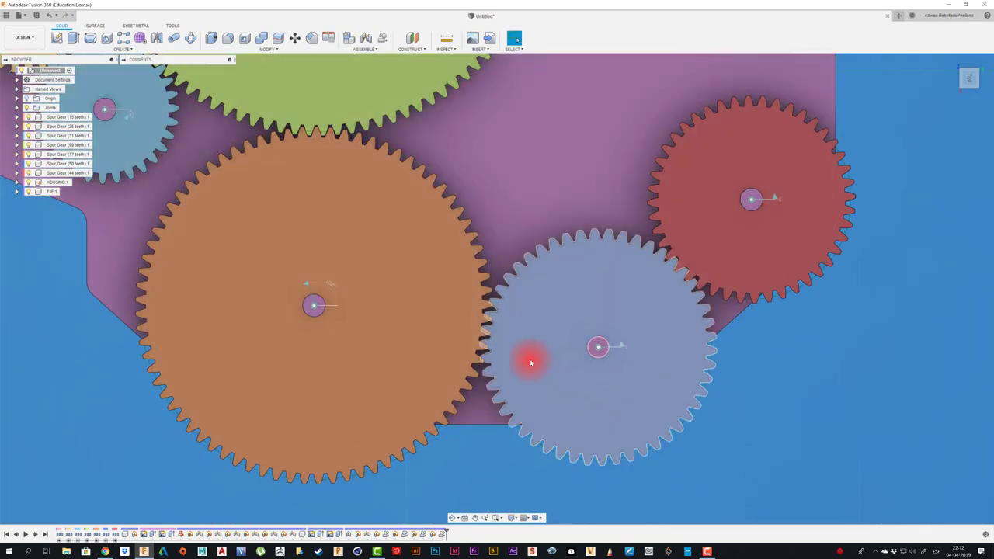
{"action": "scroll", "coordinate": [528, 360], "scroll_direction": "up", "scroll_amount": 4}
{"action": "scroll", "coordinate": [519, 352], "scroll_direction": "up", "scroll_amount": 1}
{"action": "left_click", "coordinate": [512, 351]}
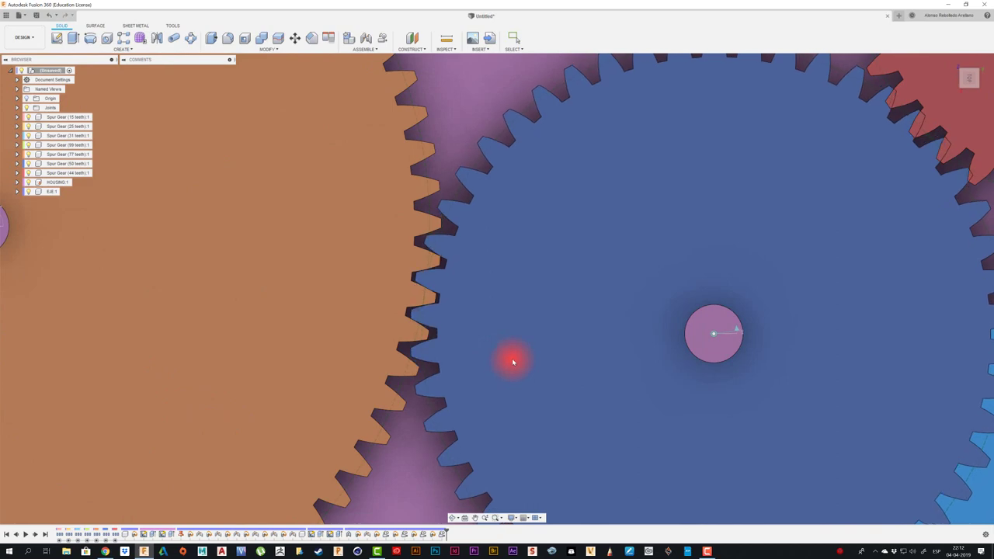
{"action": "left_click_drag", "start_coordinate": [513, 362], "coordinate": [503, 359]}
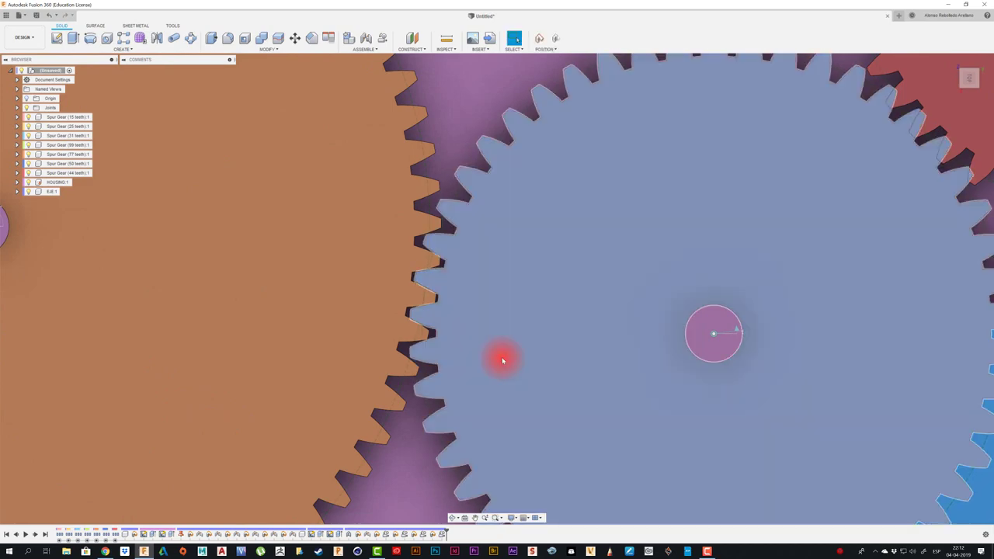
{"action": "scroll", "coordinate": [503, 360], "scroll_direction": "down", "scroll_amount": 5}
{"action": "scroll", "coordinate": [503, 359], "scroll_direction": "down", "scroll_amount": 2}
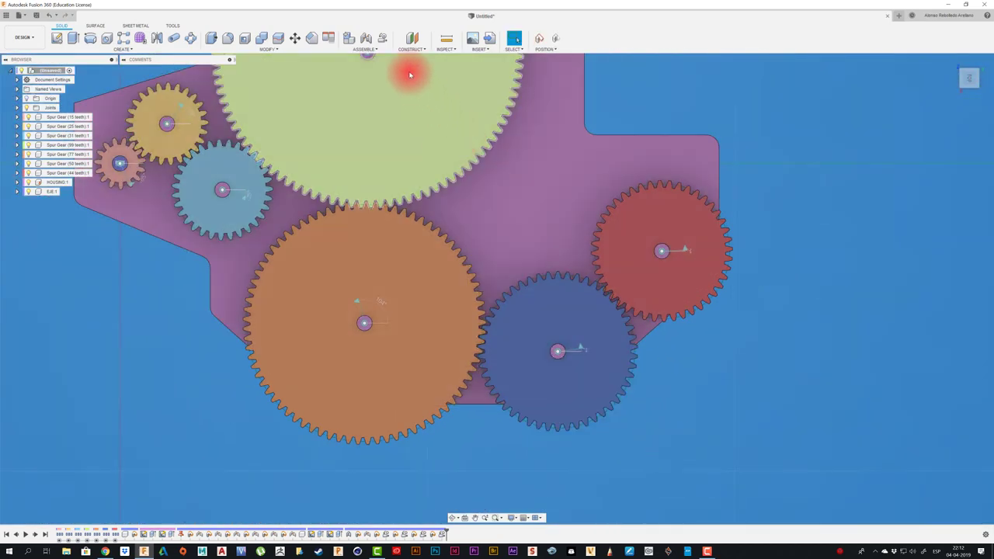
- Link the dark blue gear's Rev5 to the orange gear's Rev4, reversed at (360*50/77)*1 deg
{"action": "left_click", "coordinate": [384, 37]}
{"action": "left_click", "coordinate": [549, 288]}
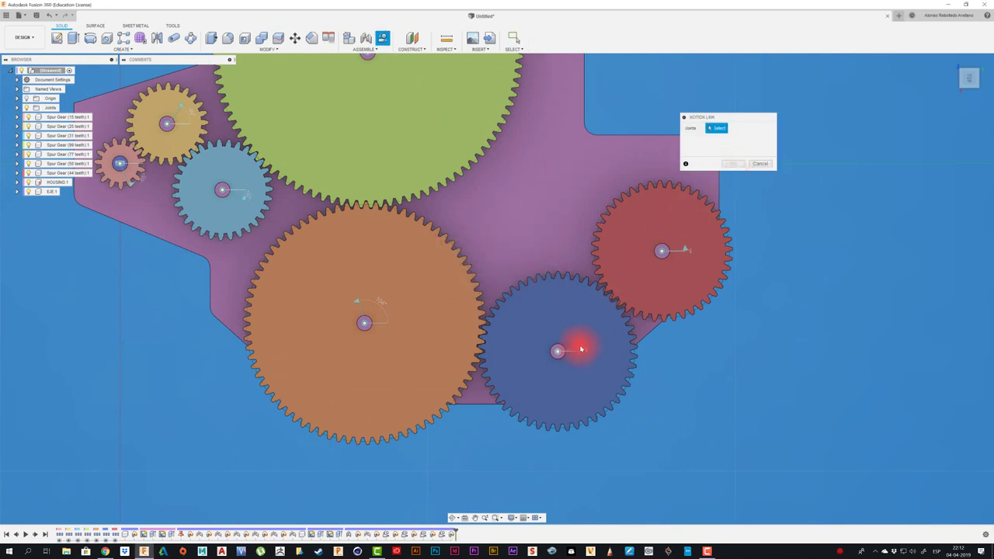
{"action": "left_click", "coordinate": [581, 348]}
{"action": "left_click", "coordinate": [359, 306]}
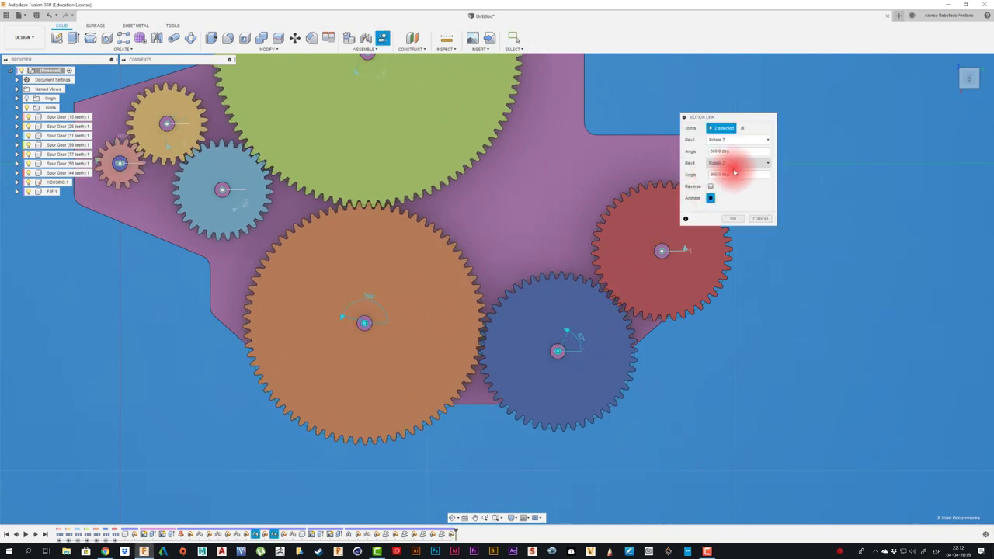
{"action": "left_click", "coordinate": [710, 198]}
{"action": "left_click_drag", "start_coordinate": [733, 174], "coordinate": [683, 178]}
{"action": "type", "text": "360*50/77"}
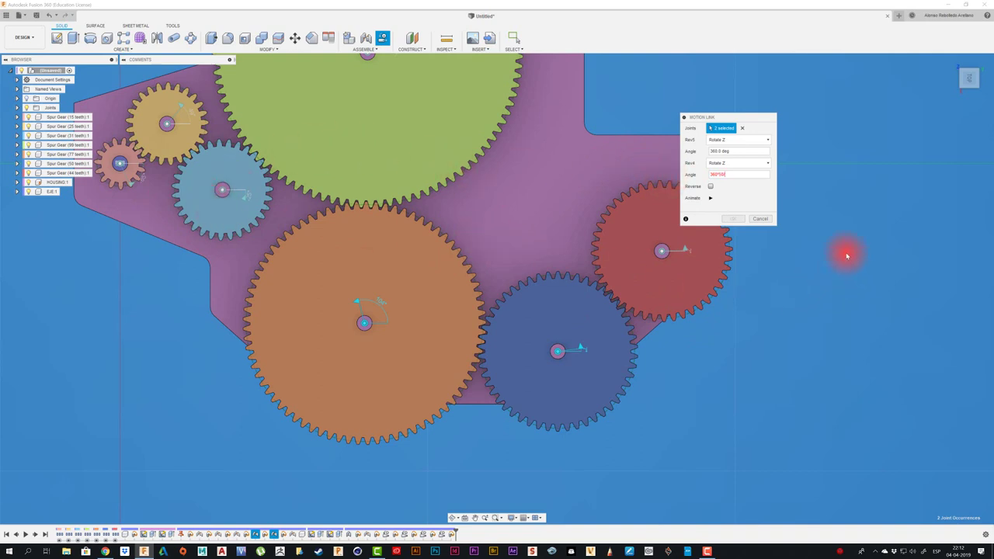
{"action": "left_click", "coordinate": [709, 199]}
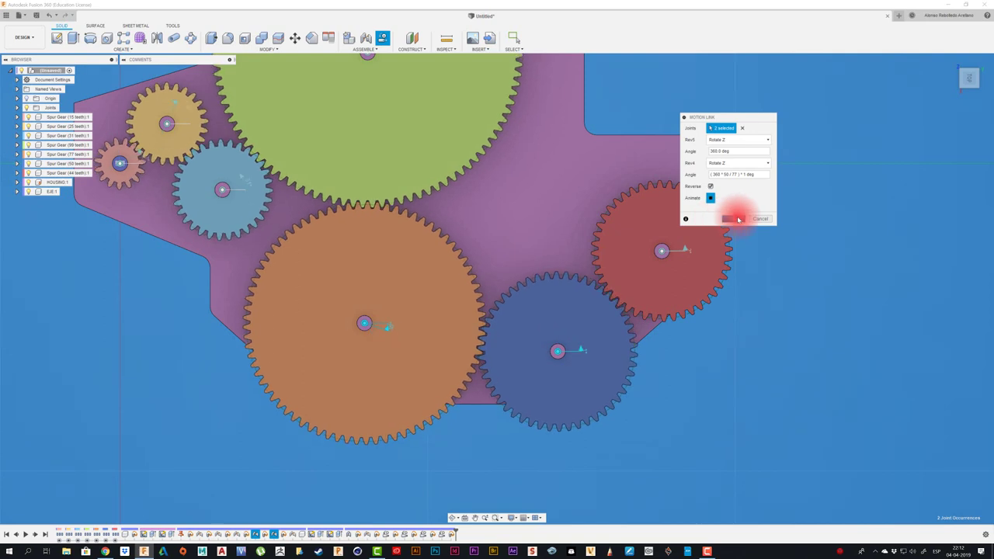
{"action": "left_click", "coordinate": [733, 218]}
{"action": "middle_click_drag", "start_coordinate": [803, 358], "coordinate": [628, 358]}
{"action": "scroll", "coordinate": [476, 280], "scroll_direction": "up", "scroll_amount": 3}
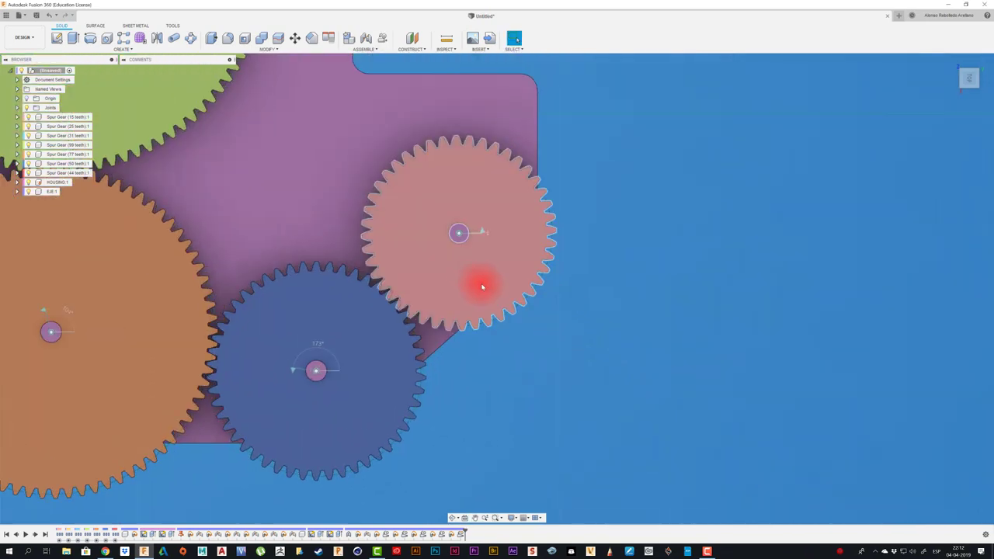
- Start a new motion link without capturing positions, picking the red gear's joint first
{"action": "left_click", "coordinate": [483, 286]}
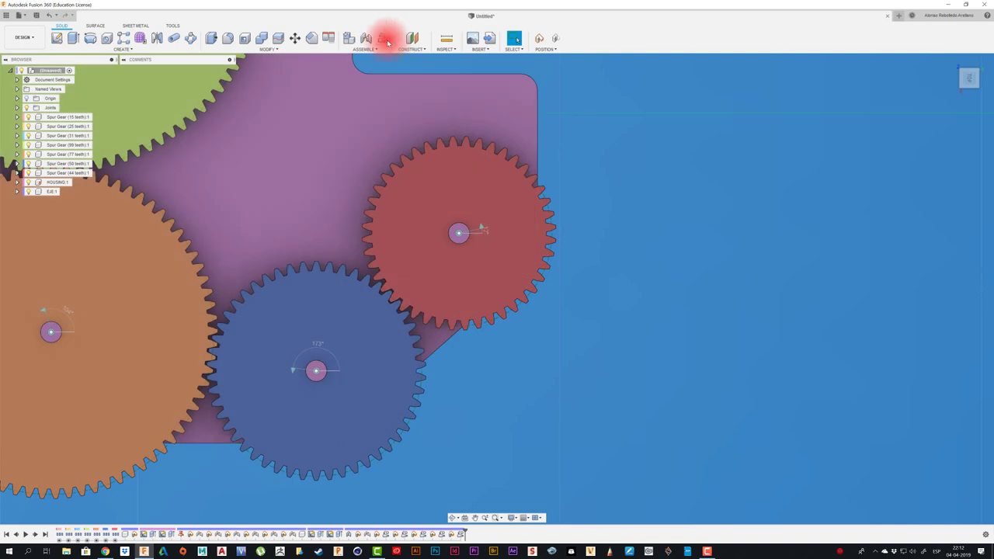
{"action": "left_click", "coordinate": [386, 38]}
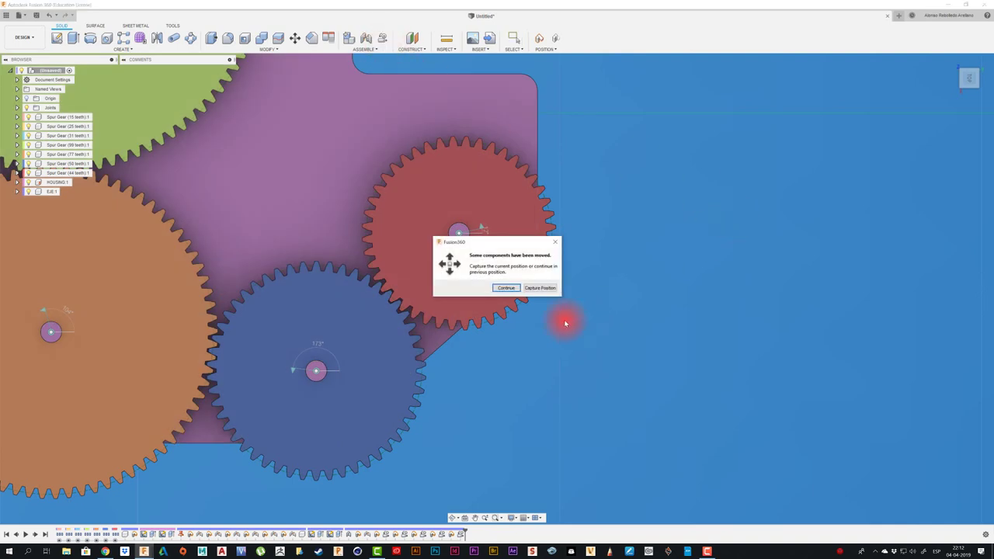
{"action": "left_click", "coordinate": [552, 289]}
{"action": "left_click", "coordinate": [481, 229]}
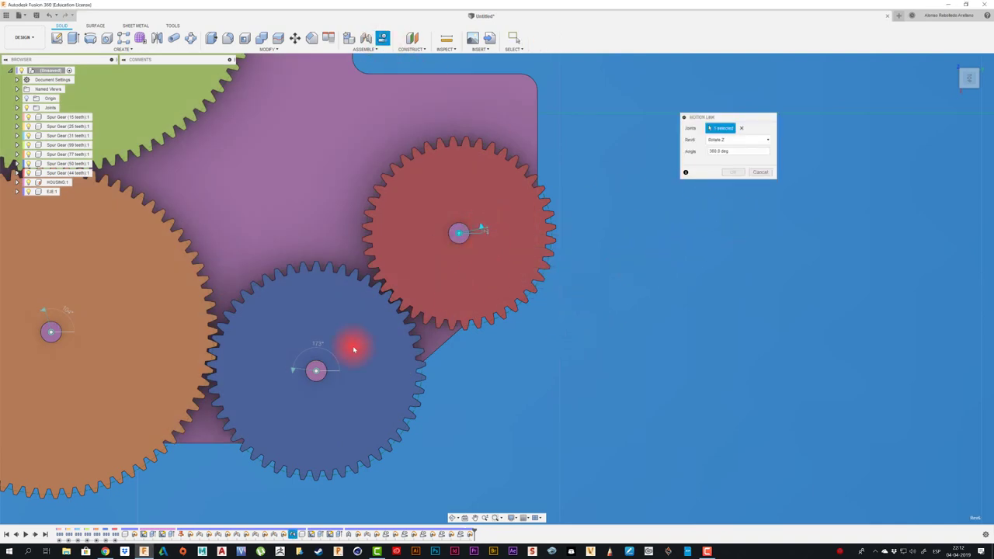
- Add the dark blue gear's joint at 360*44/50 deg, reversed, preview it and confirm the link
{"action": "left_click", "coordinate": [294, 369]}
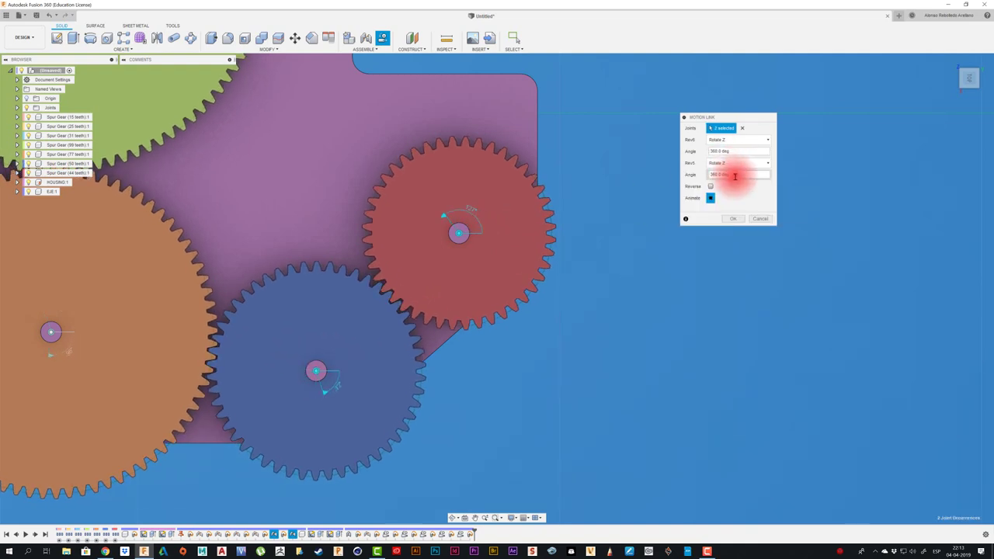
{"action": "double_click", "coordinate": [731, 174]}
{"action": "type", "text": "360*44/58"}
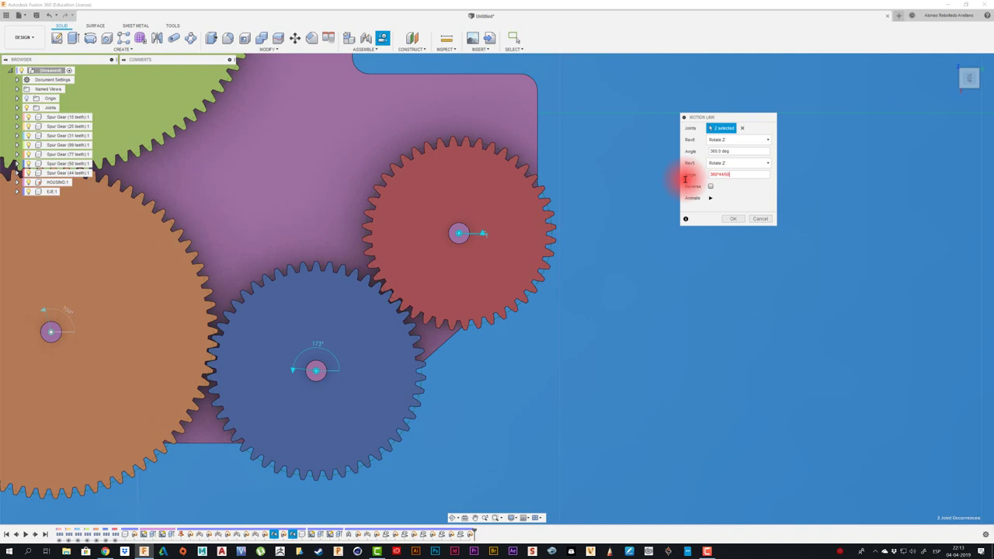
{"action": "key", "text": "Return"}
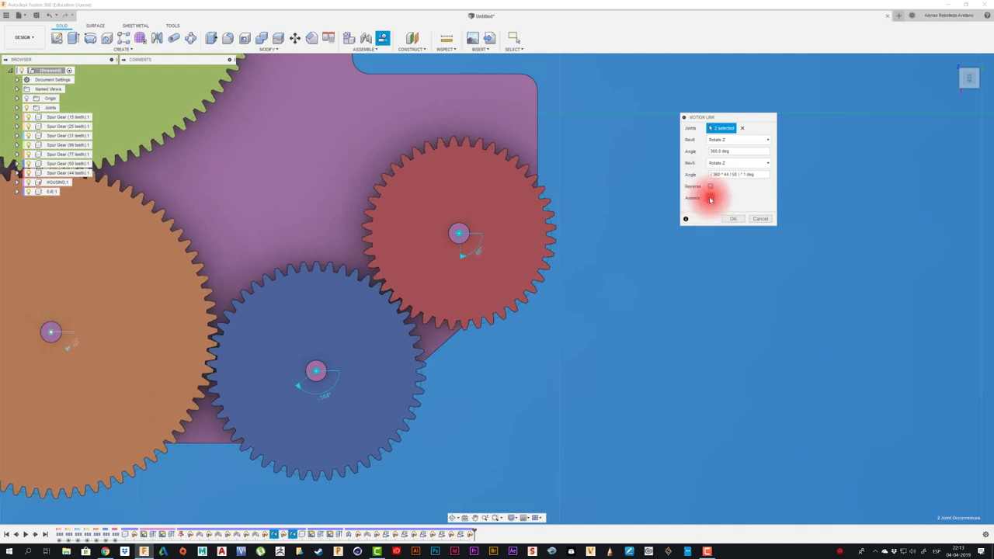
{"action": "left_click", "coordinate": [711, 199]}
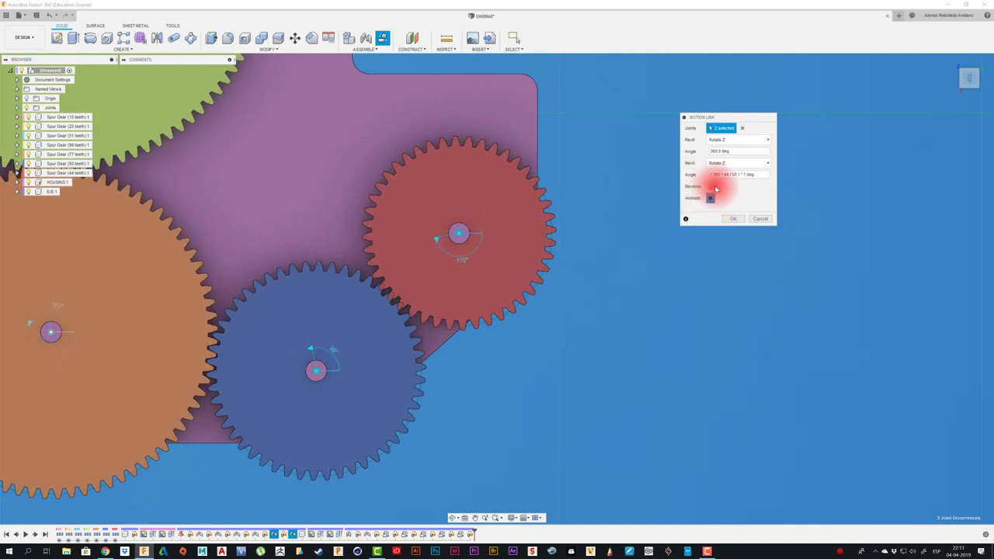
{"action": "left_click", "coordinate": [710, 187]}
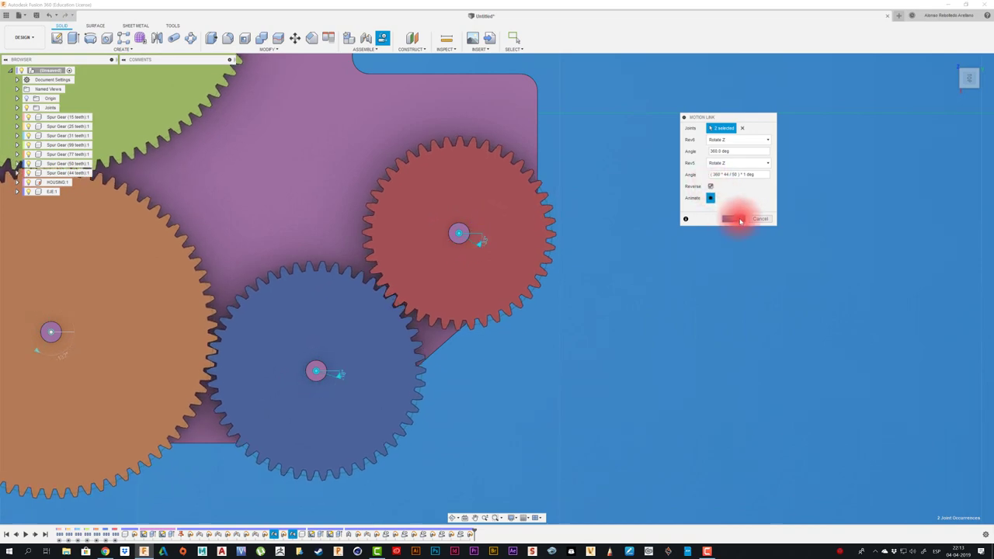
{"action": "left_click", "coordinate": [740, 222]}
{"action": "scroll", "coordinate": [675, 269], "scroll_direction": "down", "scroll_amount": 3}
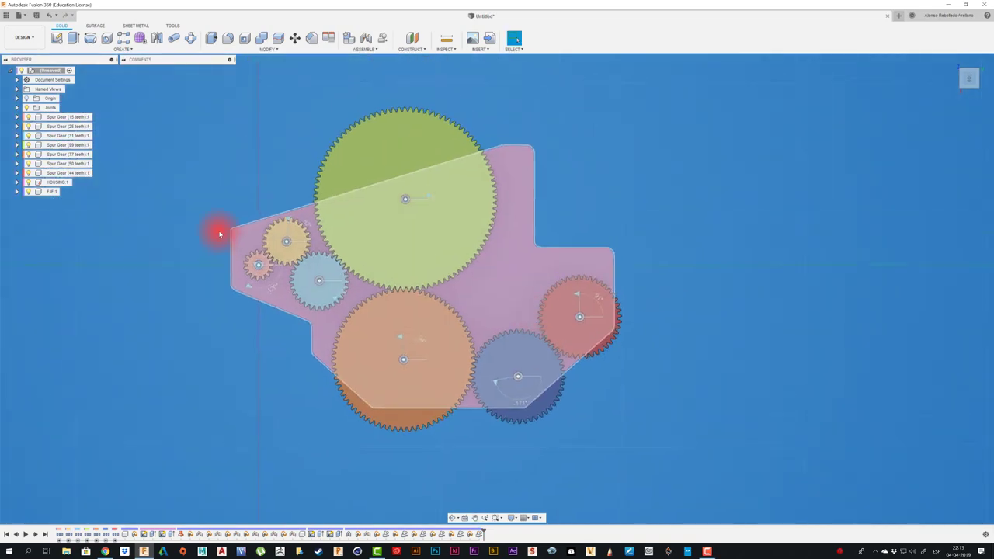
- Zoom in on the gear train and stop the running joint animation
{"action": "scroll", "coordinate": [231, 193], "scroll_direction": "up", "scroll_amount": 2}
{"action": "scroll", "coordinate": [262, 282], "scroll_direction": "up", "scroll_amount": 1}
{"action": "scroll", "coordinate": [275, 300], "scroll_direction": "up", "scroll_amount": 2}
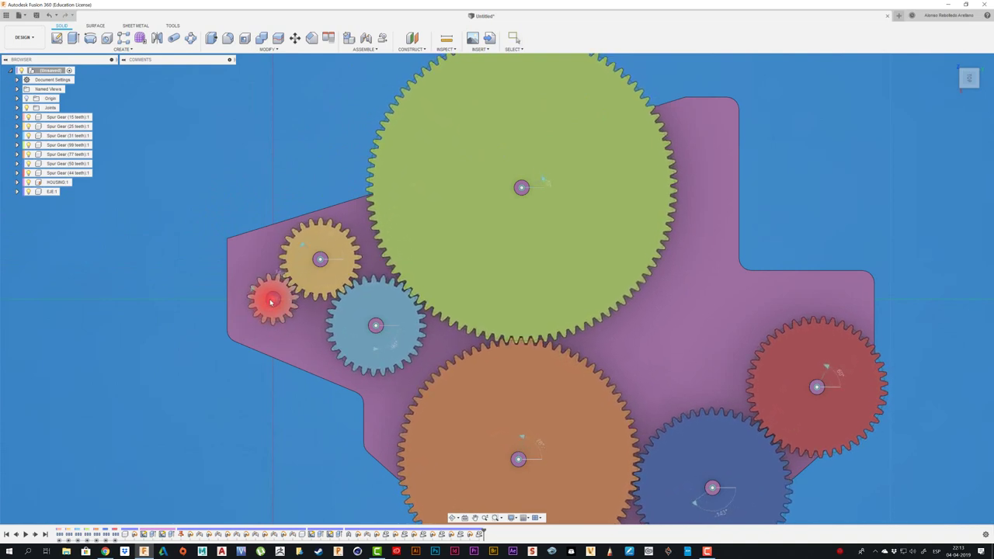
{"action": "key", "text": "Escape"}
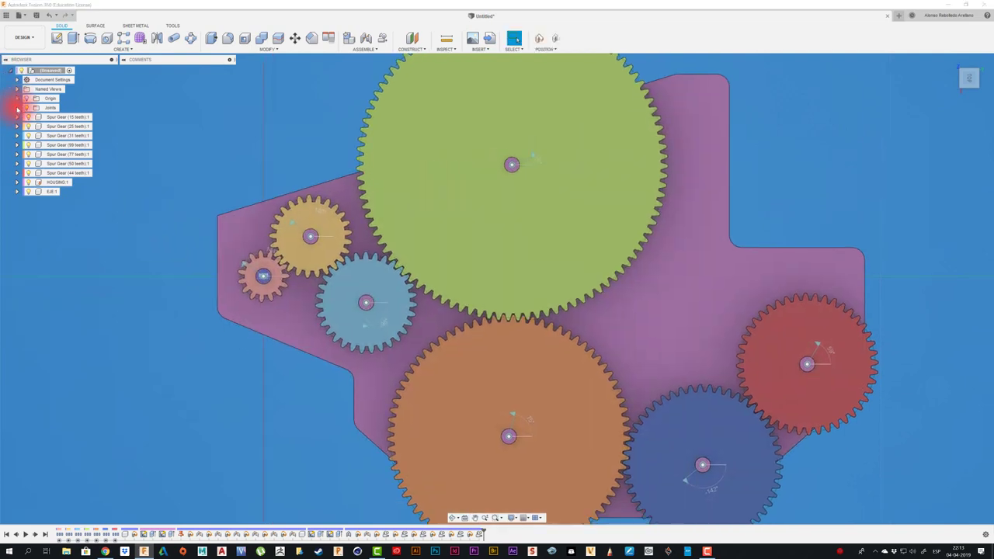
- Expand the Joints folder, preview Motion Link 9's animation via Edit Feature, and close it
{"action": "left_click", "coordinate": [17, 108]}
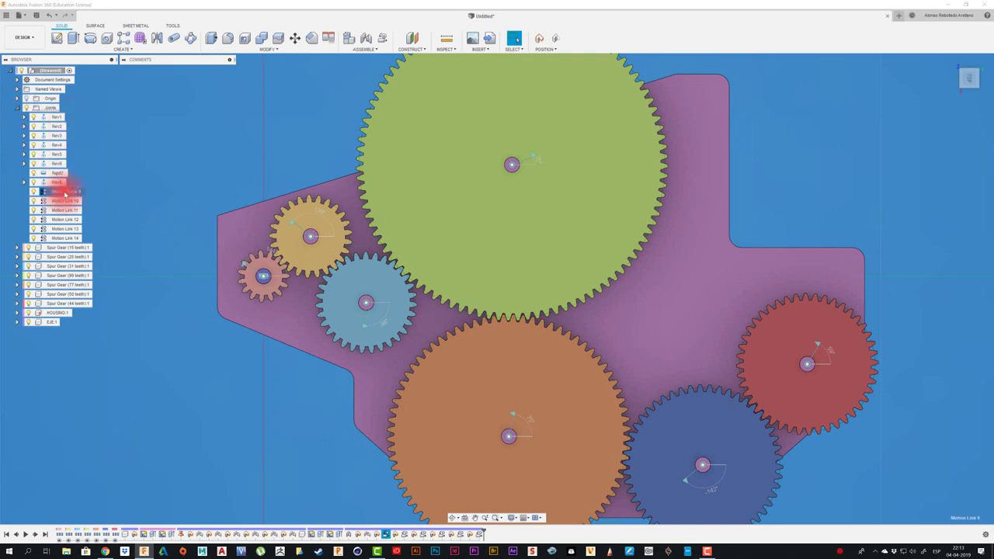
{"action": "left_click", "coordinate": [67, 237]}
{"action": "right_click", "coordinate": [69, 192]}
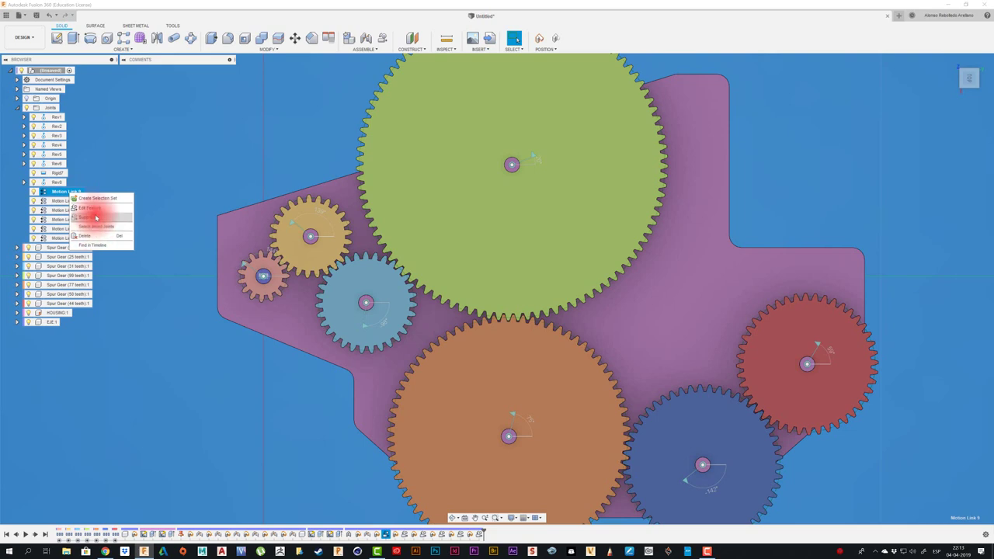
{"action": "left_click", "coordinate": [99, 211]}
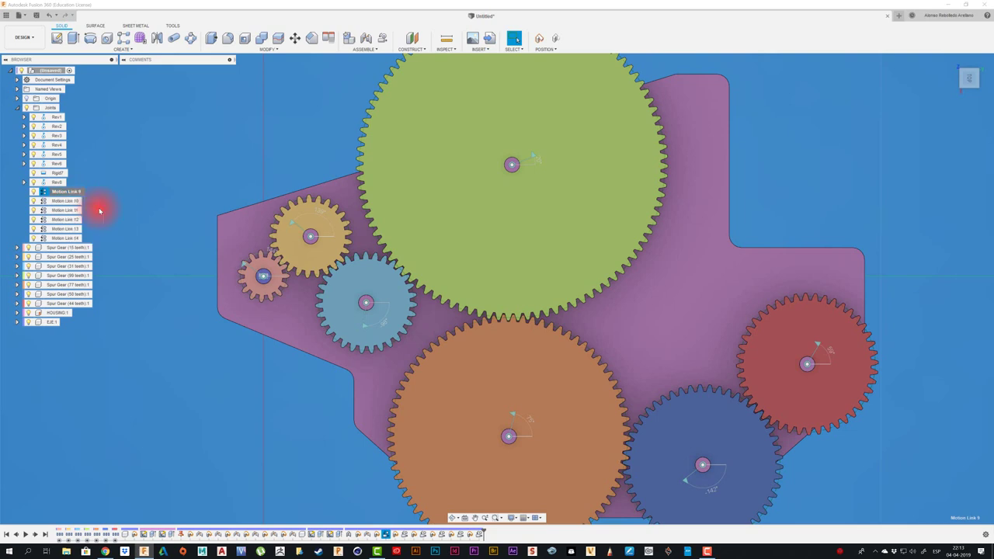
{"action": "left_click", "coordinate": [709, 187]}
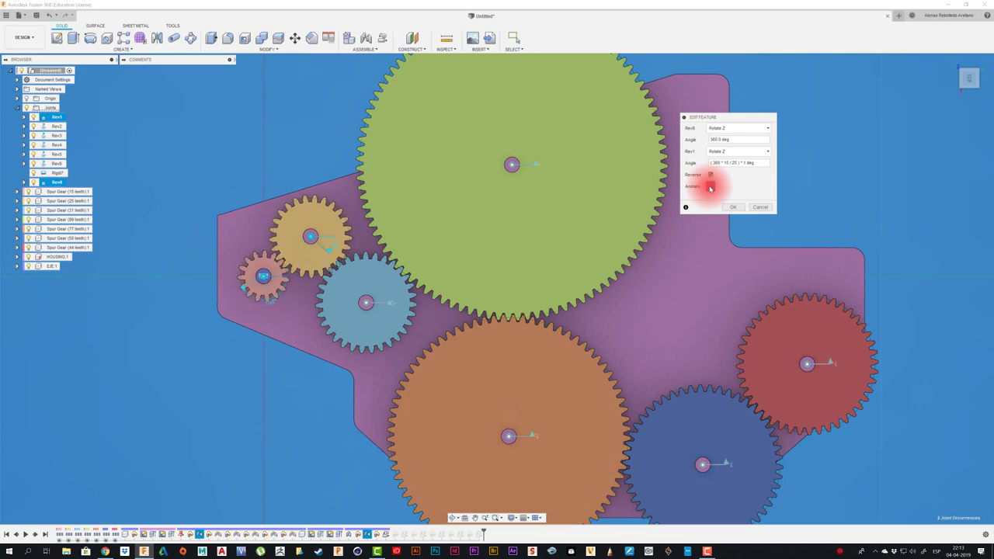
{"action": "left_click", "coordinate": [760, 207]}
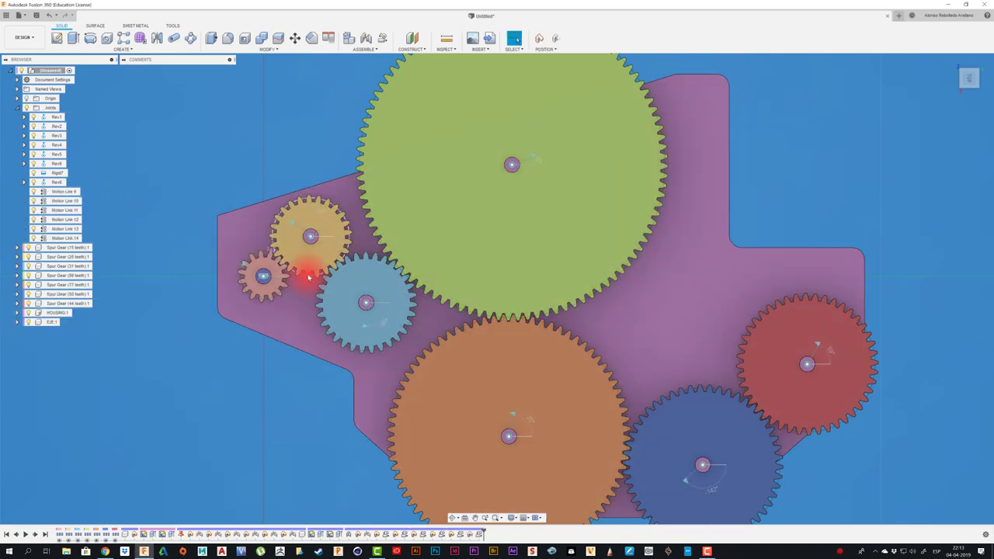
{"action": "scroll", "coordinate": [195, 224], "scroll_direction": "down", "scroll_amount": 1}
{"action": "scroll", "coordinate": [206, 233], "scroll_direction": "down", "scroll_amount": 2}
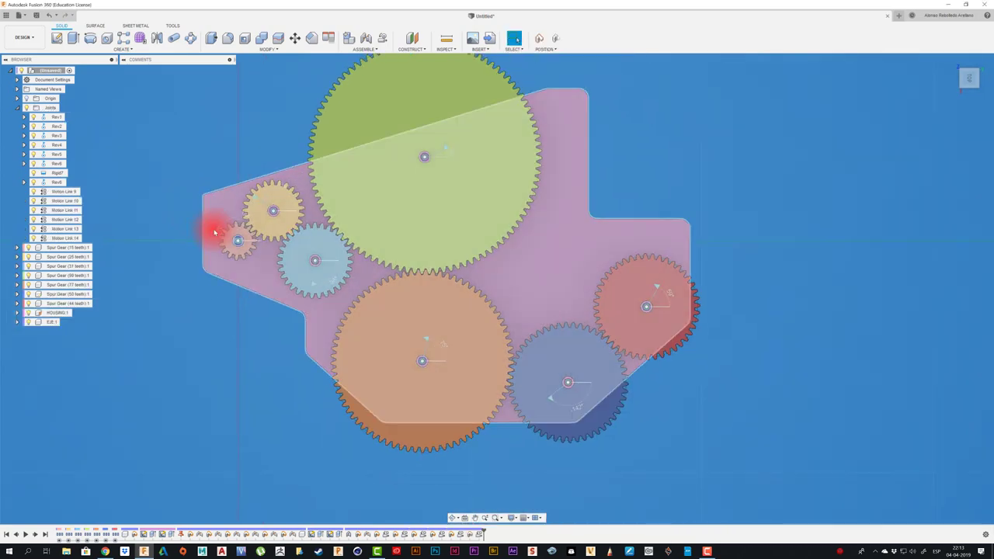
- Animate the linked gear model from the small, red and green gear joints, stopping each run
{"action": "right_click", "coordinate": [219, 231]}
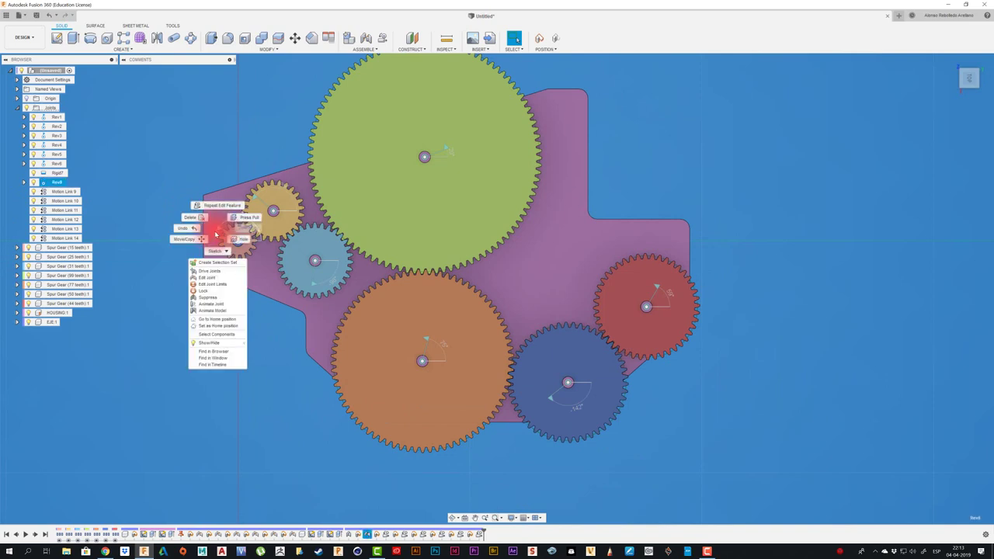
{"action": "left_click", "coordinate": [232, 326]}
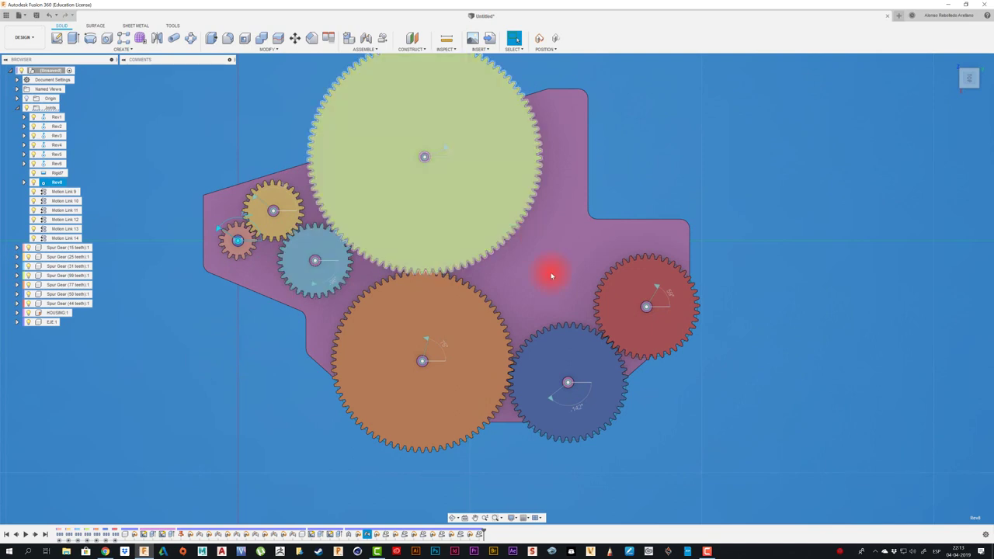
{"action": "right_click", "coordinate": [659, 289]}
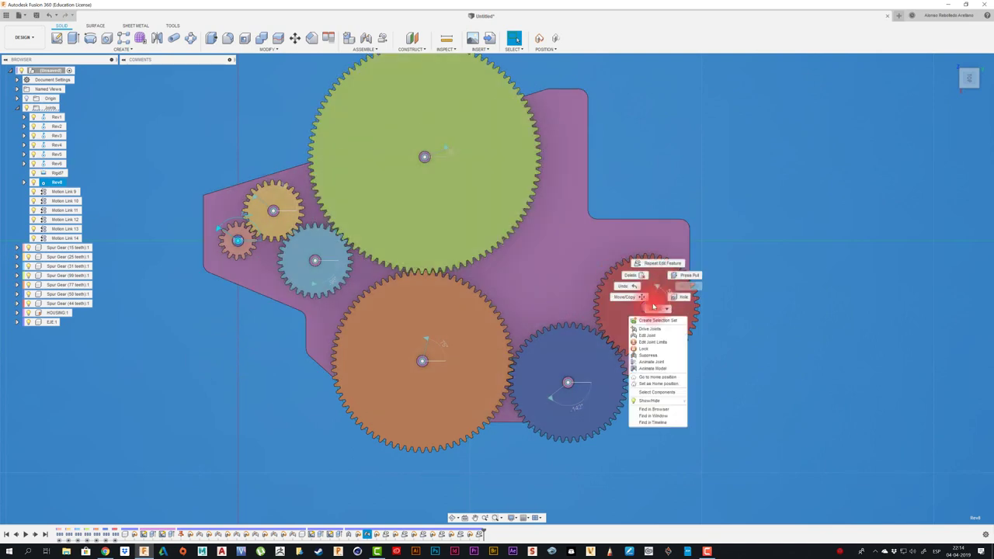
{"action": "left_click", "coordinate": [666, 373]}
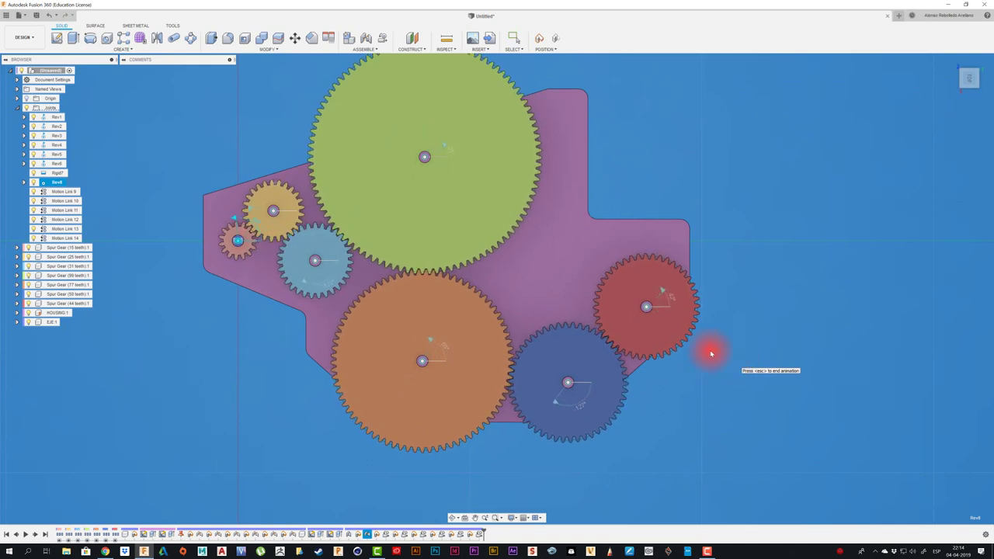
{"action": "key", "text": "Escape"}
{"action": "right_click", "coordinate": [447, 150]}
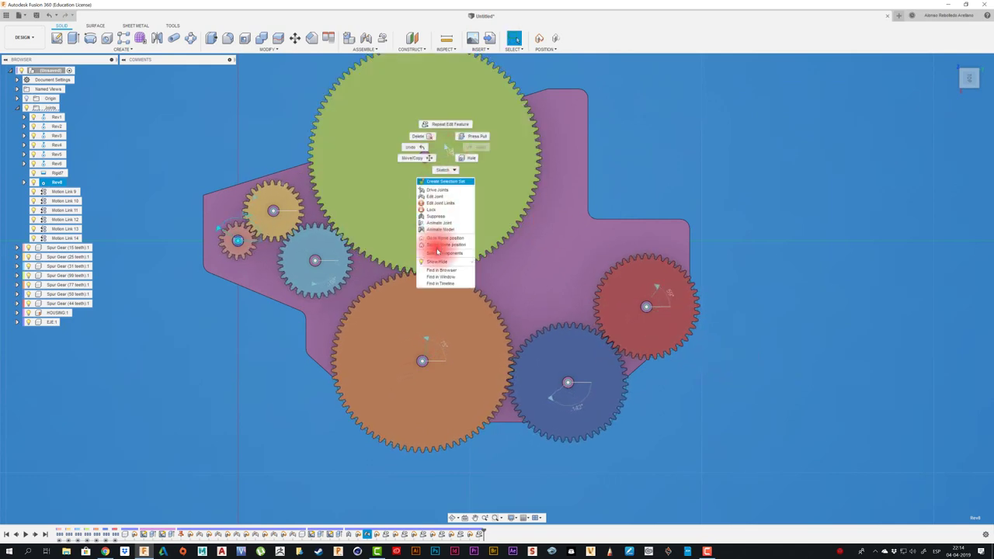
{"action": "left_click", "coordinate": [442, 235]}
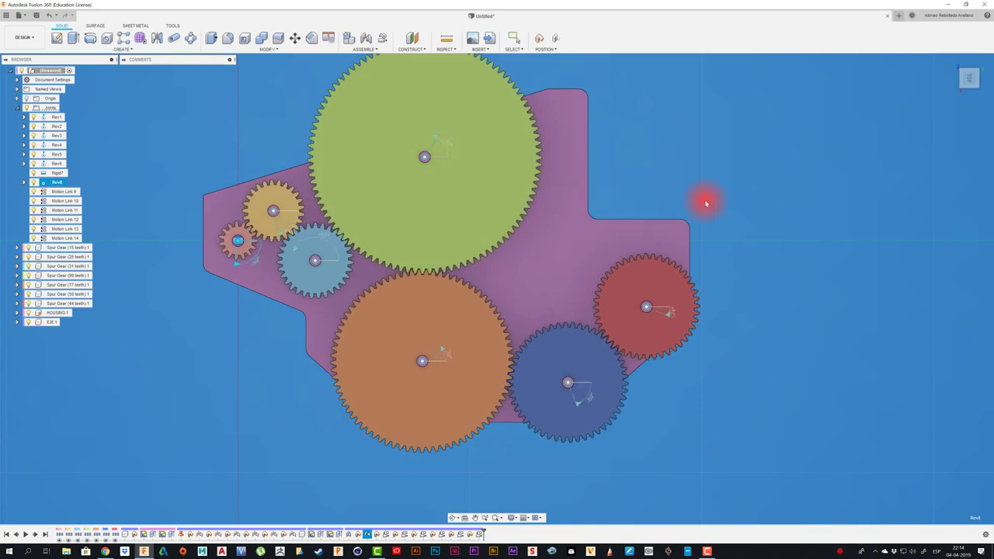
{"action": "key", "text": "Escape"}
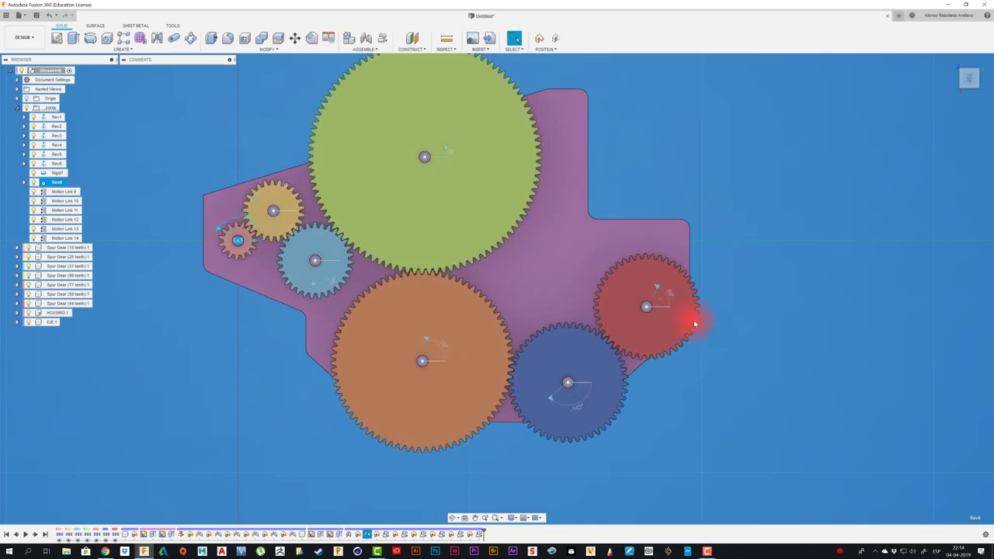
- Orbit to a tilted 3D view of the gear train on its housing
{"action": "mouse_move", "coordinate": [702, 368]}
{"action": "middle_mouse_down", "text": "shift"}
{"action": "mouse_move", "coordinate": [459, 420]}
{"action": "mouse_move", "coordinate": [444, 407]}
{"action": "mouse_move", "coordinate": [547, 349]}
{"action": "middle_mouse_up", "text": "shift"}
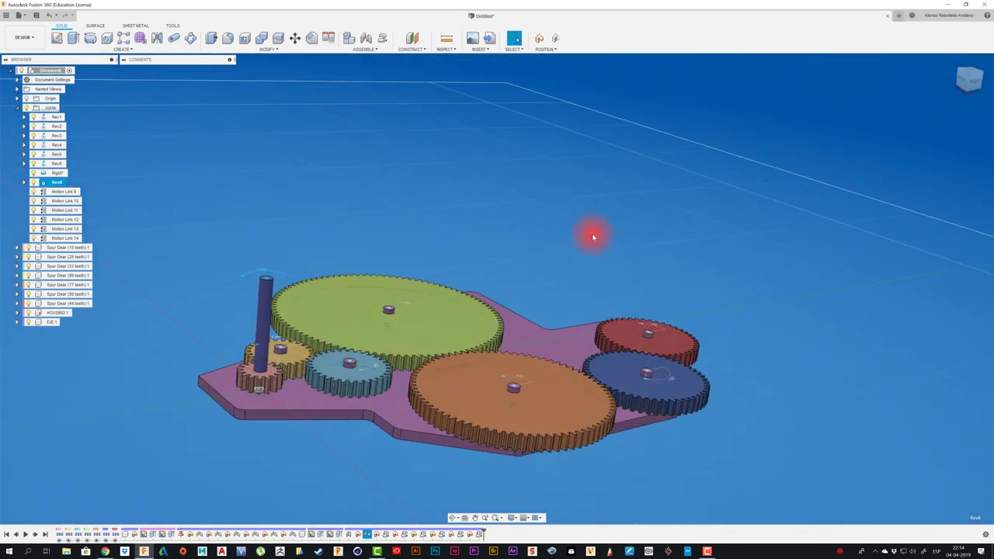
{"action": "middle_click_drag", "start_coordinate": [593, 237], "coordinate": [591, 248], "text": "shift"}
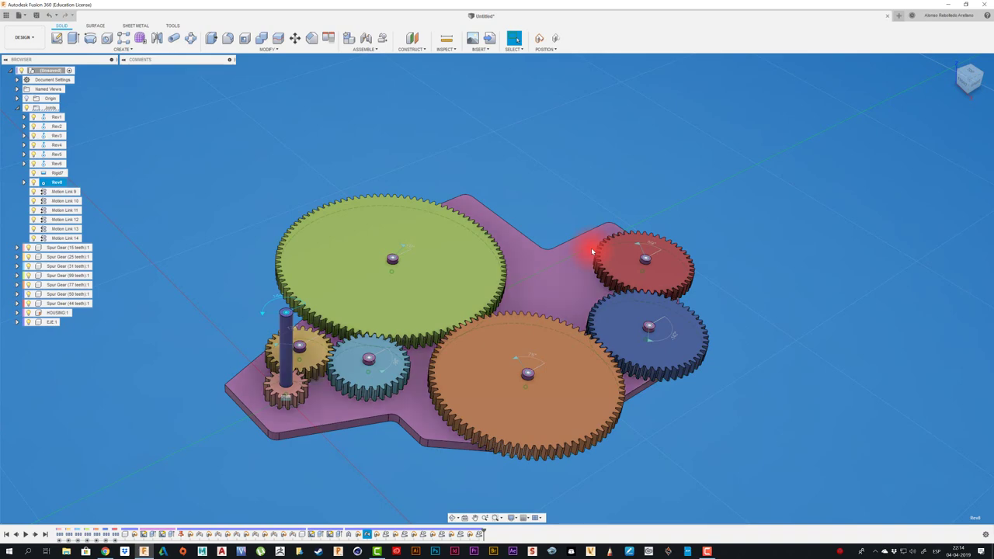
{"action": "mouse_move", "coordinate": [591, 248]}
{"action": "middle_mouse_down", "text": "shift"}
{"action": "mouse_move", "coordinate": [588, 234]}
{"action": "mouse_move", "coordinate": [523, 178]}
{"action": "mouse_move", "coordinate": [666, 435]}
{"action": "middle_mouse_up", "text": "shift"}
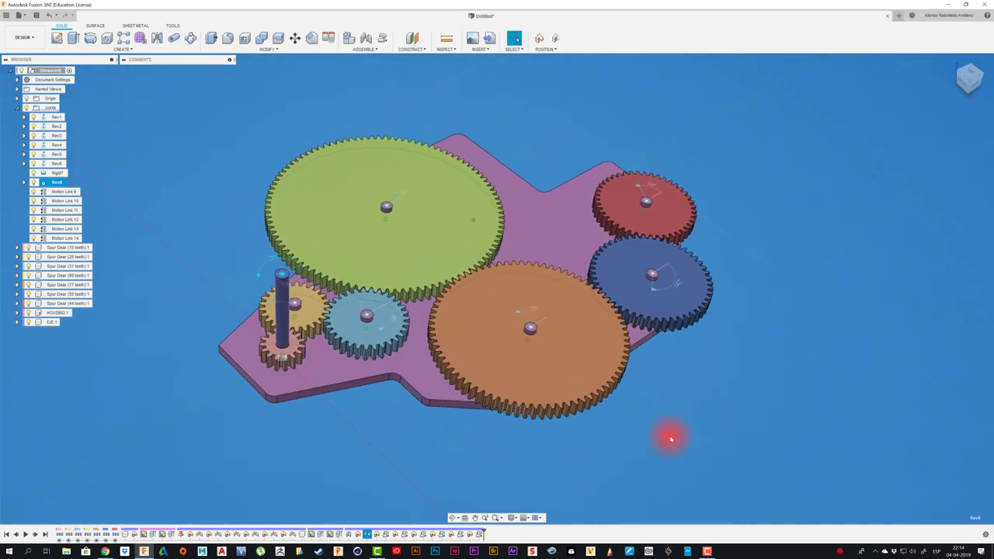
- Create a new component named HOUSING SUPERIOR for the top plate
{"action": "double_click", "coordinate": [70, 332]}
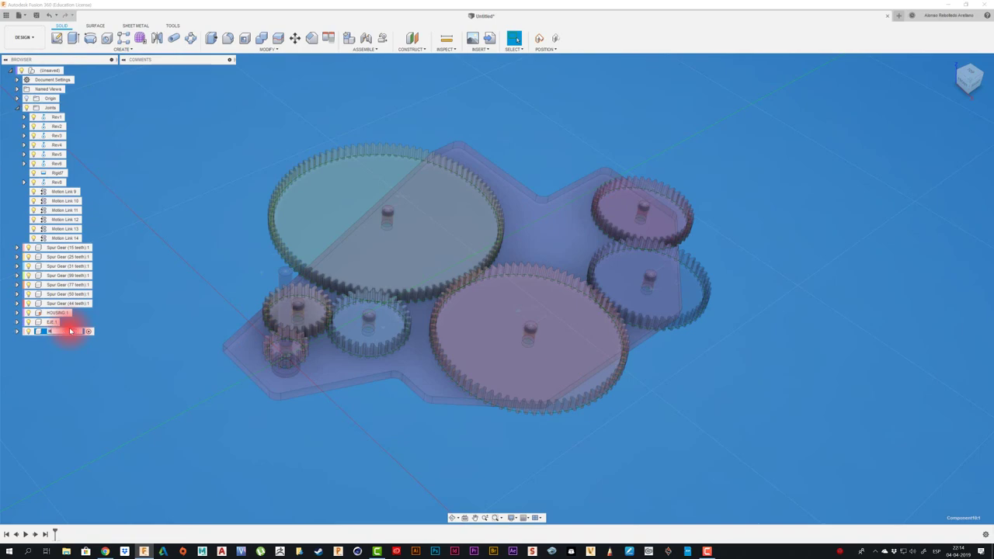
{"action": "key", "text": "Return"}
{"action": "key", "text": "e"}
{"action": "left_click", "coordinate": [451, 239]}
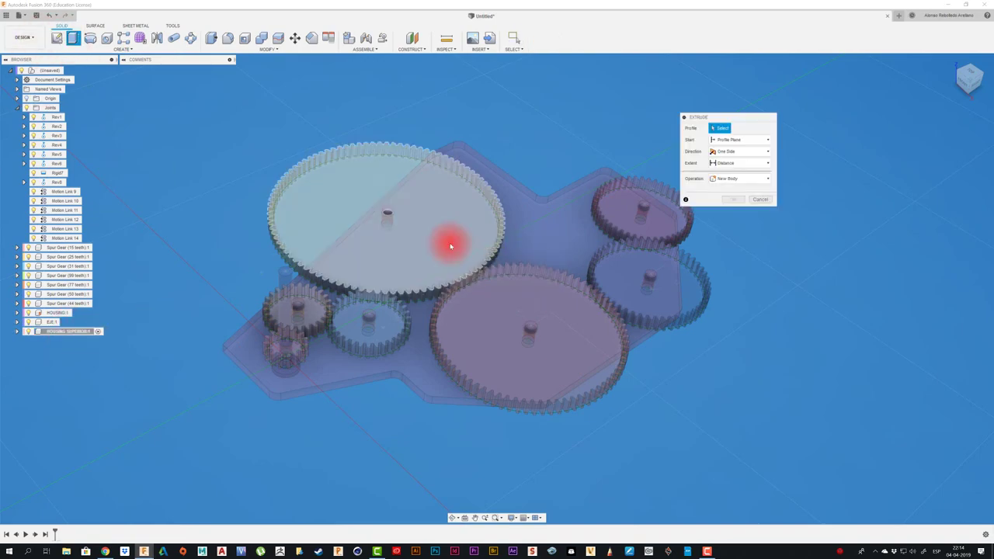
{"action": "scroll", "coordinate": [419, 225], "scroll_direction": "up", "scroll_amount": 2}
- Sketch on the housing face, viewed from above, and project the housing outline
{"action": "left_click", "coordinate": [60, 37]}
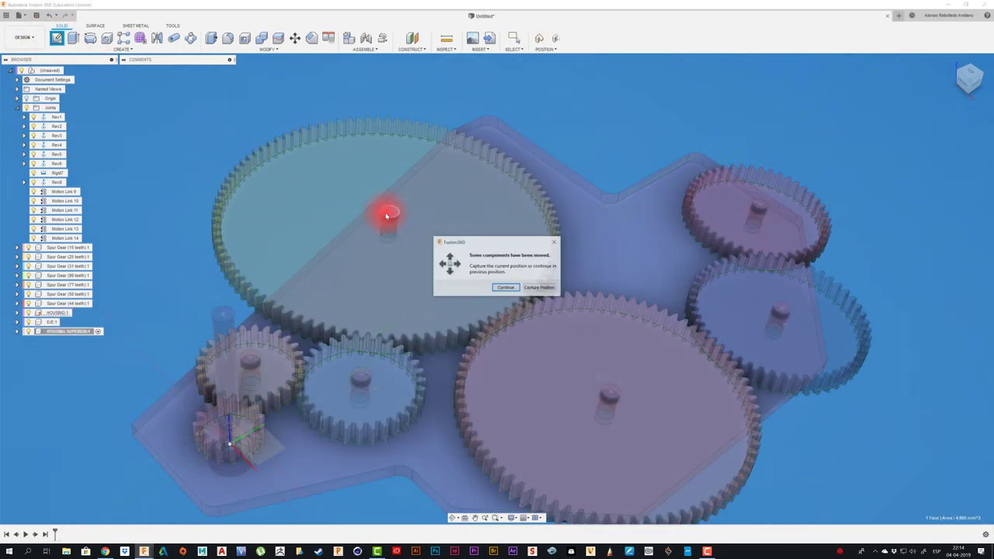
{"action": "left_click", "coordinate": [389, 215]}
{"action": "left_click", "coordinate": [968, 81]}
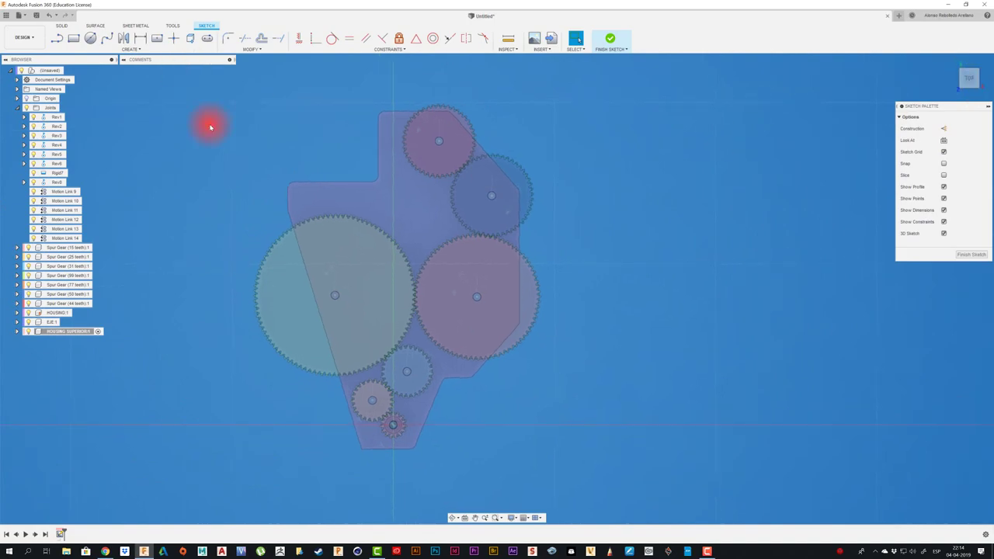
{"action": "left_click", "coordinate": [404, 194]}
{"action": "left_click", "coordinate": [730, 172]}
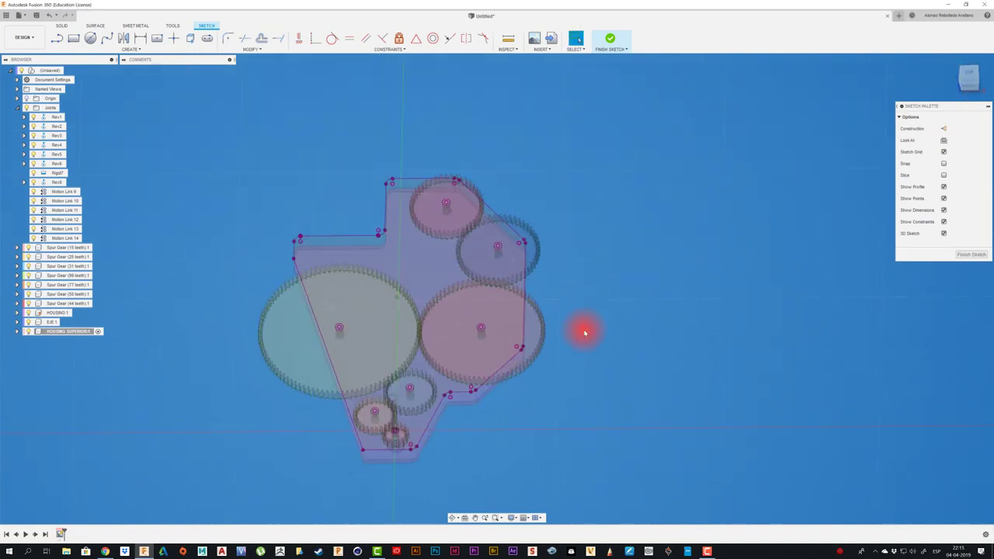
- Extrude the projected outline -0.50 mm into the top plate and reactivate the root assembly
{"action": "key", "text": "e"}
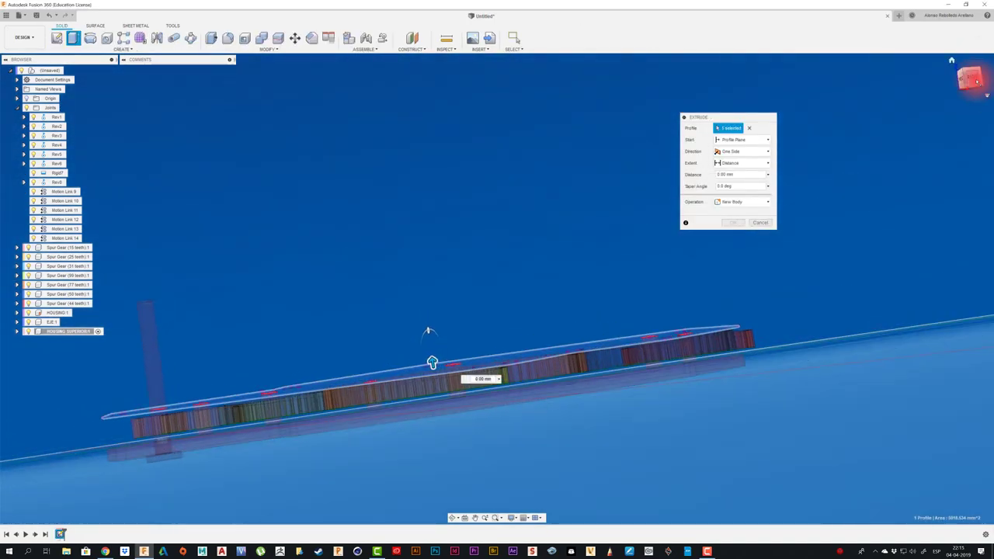
{"action": "middle_click_drag", "start_coordinate": [459, 394], "coordinate": [395, 360], "text": "shift"}
{"action": "left_click_drag", "start_coordinate": [395, 366], "coordinate": [393, 381]}
{"action": "key", "text": "Escape"}
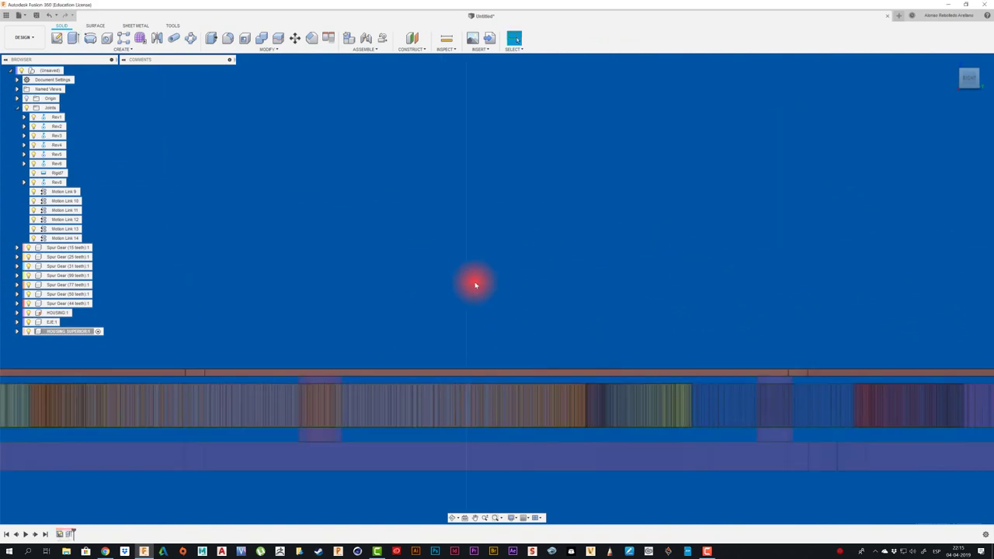
{"action": "middle_click_drag", "start_coordinate": [475, 282], "coordinate": [55, 63], "text": "shift"}
{"action": "left_click", "coordinate": [70, 70]}
- Apply the Phenolic (Amber) translucent appearance to the top plate
{"action": "middle_click_drag", "start_coordinate": [172, 201], "coordinate": [192, 209], "text": "shift"}
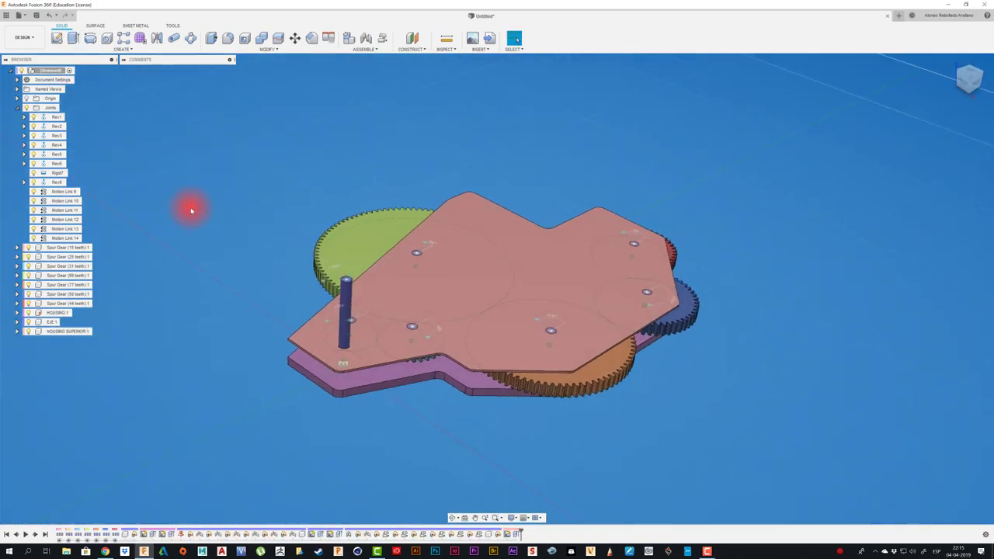
{"action": "key", "text": "a"}
{"action": "left_click", "coordinate": [874, 351]}
{"action": "left_click_drag", "start_coordinate": [854, 291], "coordinate": [604, 285]}
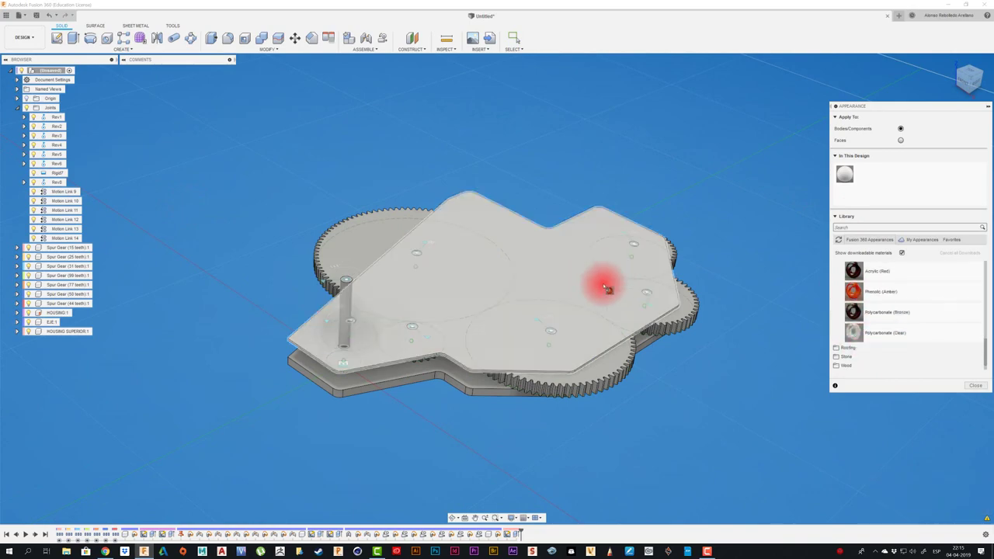
{"action": "middle_click_drag", "start_coordinate": [604, 284], "coordinate": [806, 306], "text": "shift"}
- Assign Plastic - Translucent Glossy colours to each gear and close the Appearance dialog
{"action": "scroll", "coordinate": [854, 319], "scroll_direction": "up", "scroll_amount": 3}
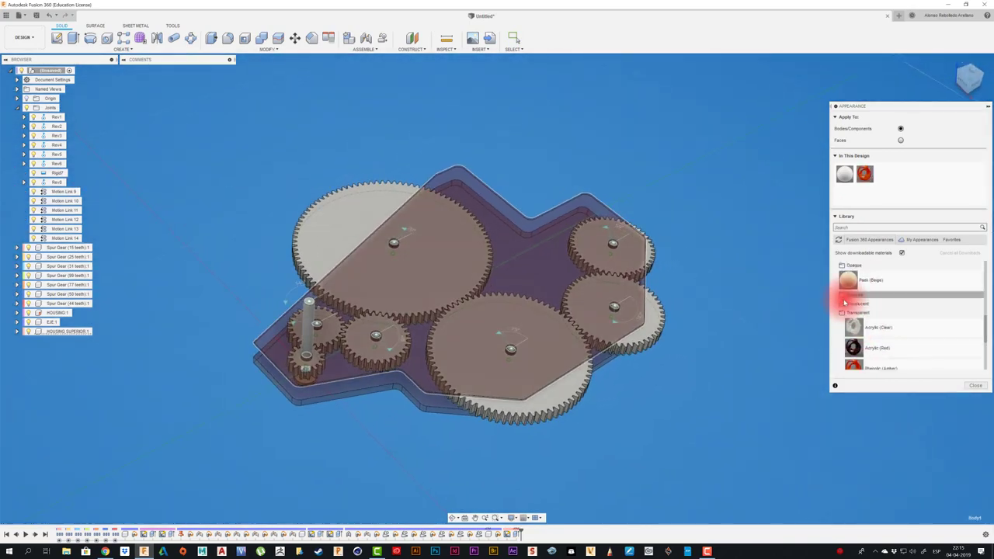
{"action": "left_click_drag", "start_coordinate": [857, 332], "coordinate": [653, 318]}
{"action": "scroll", "coordinate": [855, 334], "scroll_direction": "down", "scroll_amount": 2}
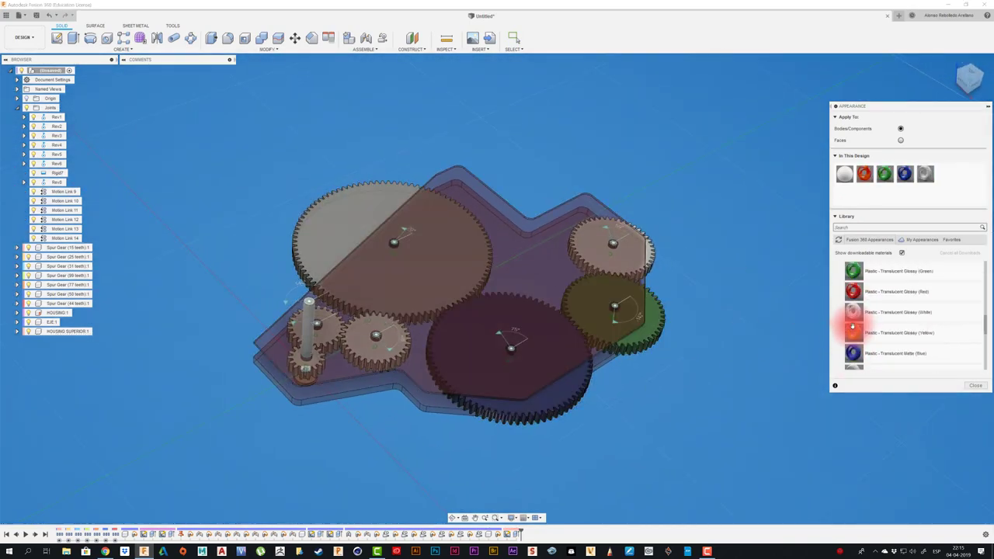
{"action": "left_click_drag", "start_coordinate": [855, 318], "coordinate": [392, 363]}
{"action": "middle_click_drag", "start_coordinate": [392, 363], "coordinate": [851, 354], "text": "shift"}
{"action": "left_click", "coordinate": [851, 354]}
{"action": "mouse_move", "coordinate": [762, 325]}
{"action": "middle_mouse_down", "text": "shift"}
{"action": "mouse_move", "coordinate": [897, 373]}
{"action": "mouse_move", "coordinate": [914, 350]}
{"action": "middle_mouse_up", "text": "shift"}
{"action": "scroll", "coordinate": [915, 350], "scroll_direction": "down", "scroll_amount": 2}
{"action": "mouse_move", "coordinate": [469, 332]}
{"action": "middle_mouse_down", "text": "shift"}
{"action": "mouse_move", "coordinate": [888, 333]}
{"action": "mouse_move", "coordinate": [743, 370]}
{"action": "mouse_move", "coordinate": [878, 342]}
{"action": "middle_mouse_up", "text": "shift"}
{"action": "scroll", "coordinate": [878, 342], "scroll_direction": "down", "scroll_amount": 1}
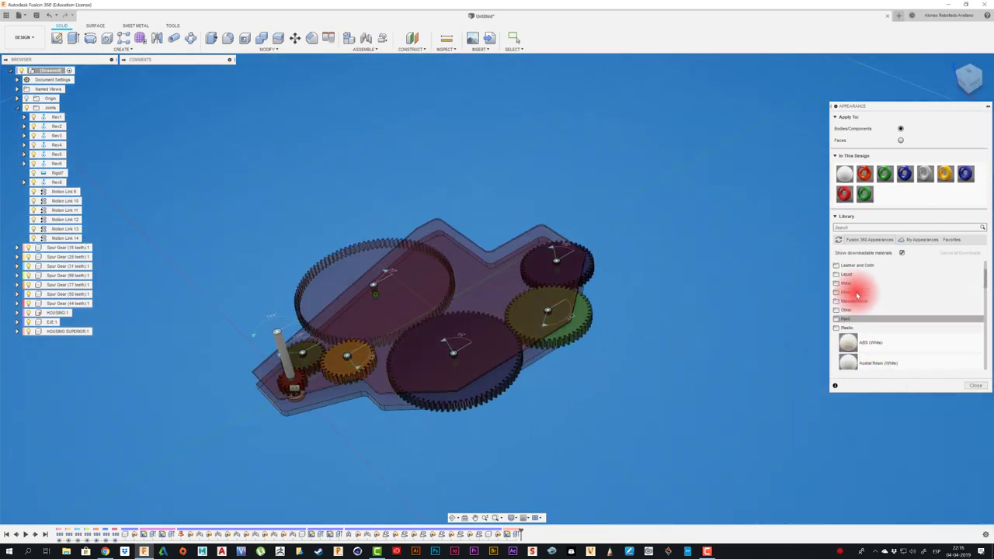
{"action": "left_click", "coordinate": [863, 292]}
{"action": "mouse_move", "coordinate": [321, 344]}
{"action": "middle_mouse_down", "text": "shift"}
{"action": "mouse_move", "coordinate": [313, 262]}
{"action": "mouse_move", "coordinate": [570, 222]}
{"action": "middle_mouse_up", "text": "shift"}
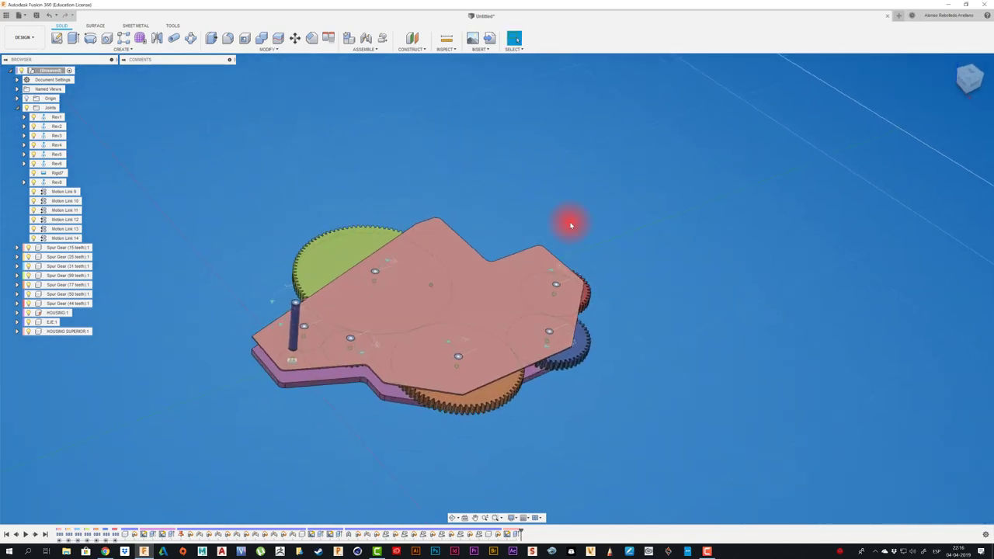
- Animate the small gear's Rev1 joint to turn the whole gear train
{"action": "left_click", "coordinate": [446, 49]}
{"action": "mouse_move", "coordinate": [466, 152]}
{"action": "middle_mouse_down", "text": "shift"}
{"action": "mouse_move", "coordinate": [655, 222]}
{"action": "mouse_move", "coordinate": [400, 381]}
{"action": "mouse_move", "coordinate": [296, 246]}
{"action": "middle_mouse_up", "text": "shift"}
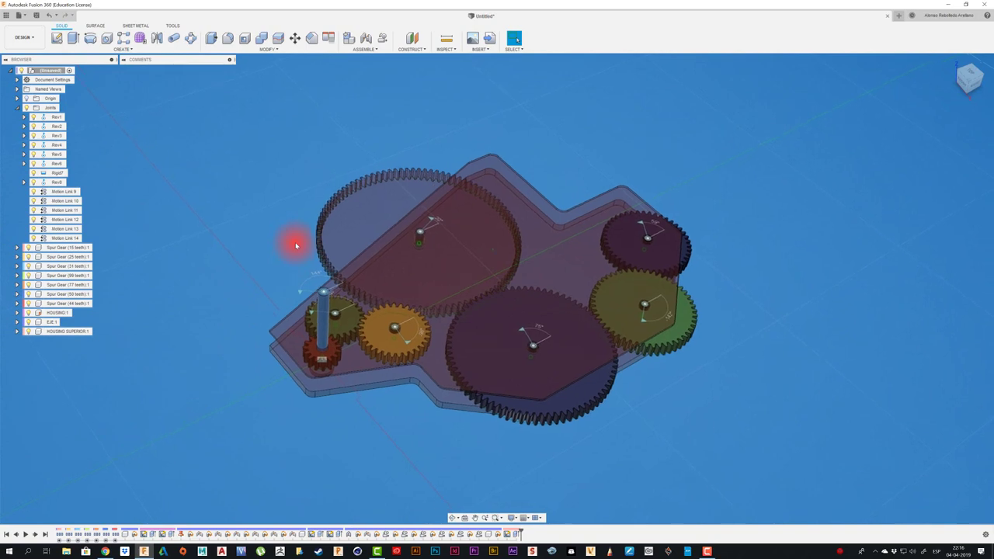
{"action": "mouse_move", "coordinate": [295, 246]}
{"action": "middle_mouse_down", "text": "shift"}
{"action": "mouse_move", "coordinate": [422, 328]}
{"action": "mouse_move", "coordinate": [448, 316]}
{"action": "mouse_move", "coordinate": [459, 288]}
{"action": "mouse_move", "coordinate": [567, 313]}
{"action": "mouse_move", "coordinate": [471, 293]}
{"action": "mouse_move", "coordinate": [582, 222]}
{"action": "mouse_move", "coordinate": [528, 266]}
{"action": "mouse_move", "coordinate": [606, 203]}
{"action": "mouse_move", "coordinate": [468, 323]}
{"action": "mouse_move", "coordinate": [384, 366]}
{"action": "mouse_move", "coordinate": [348, 365]}
{"action": "middle_mouse_up", "text": "shift"}
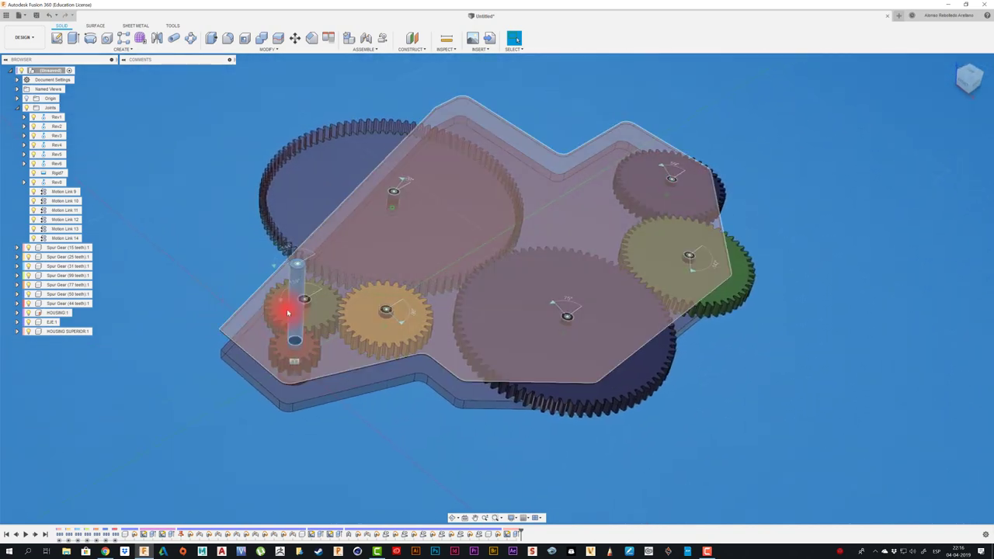
{"action": "left_click", "coordinate": [285, 303]}
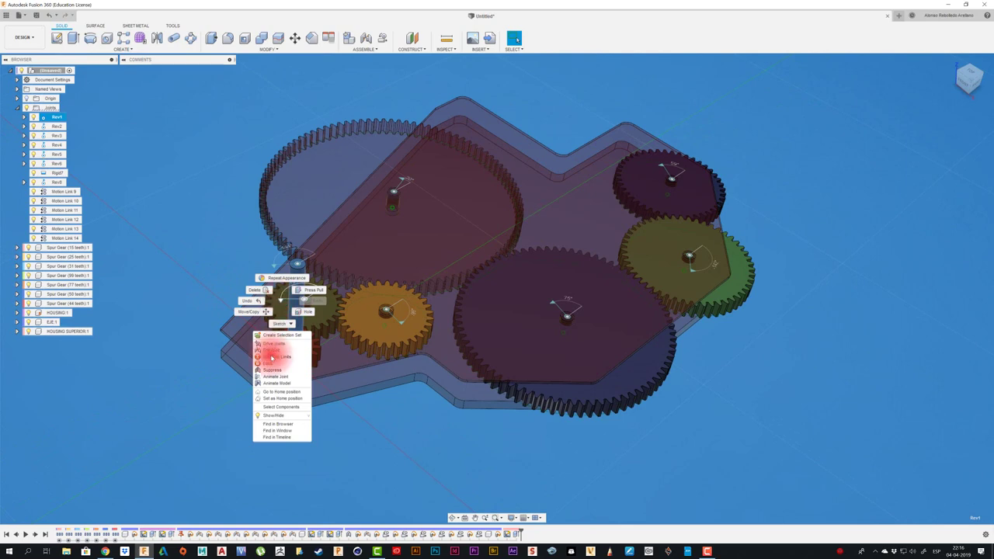
{"action": "left_click", "coordinate": [294, 385]}
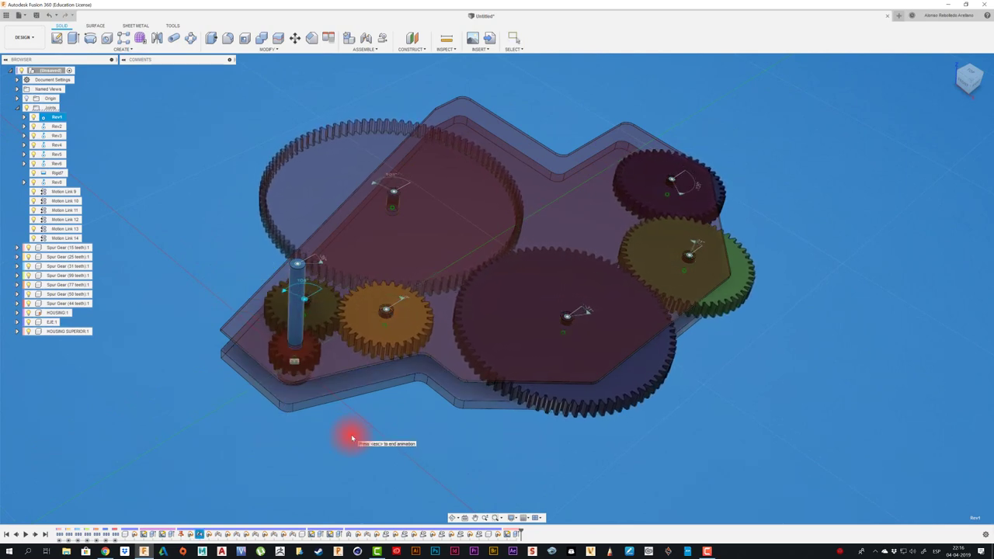
- View the turning gears from the TOP and zoom in
{"action": "mouse_move", "coordinate": [352, 439]}
{"action": "middle_mouse_down", "text": "shift"}
{"action": "mouse_move", "coordinate": [701, 215]}
{"action": "mouse_move", "coordinate": [909, 114]}
{"action": "middle_mouse_up", "text": "shift"}
{"action": "left_click", "coordinate": [972, 75]}
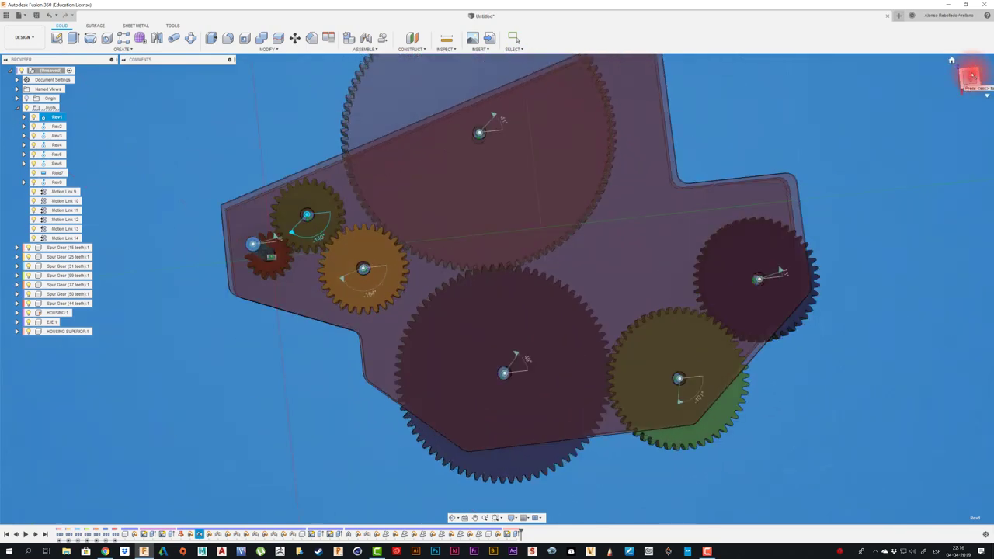
{"action": "scroll", "coordinate": [237, 292], "scroll_direction": "up", "scroll_amount": 2}
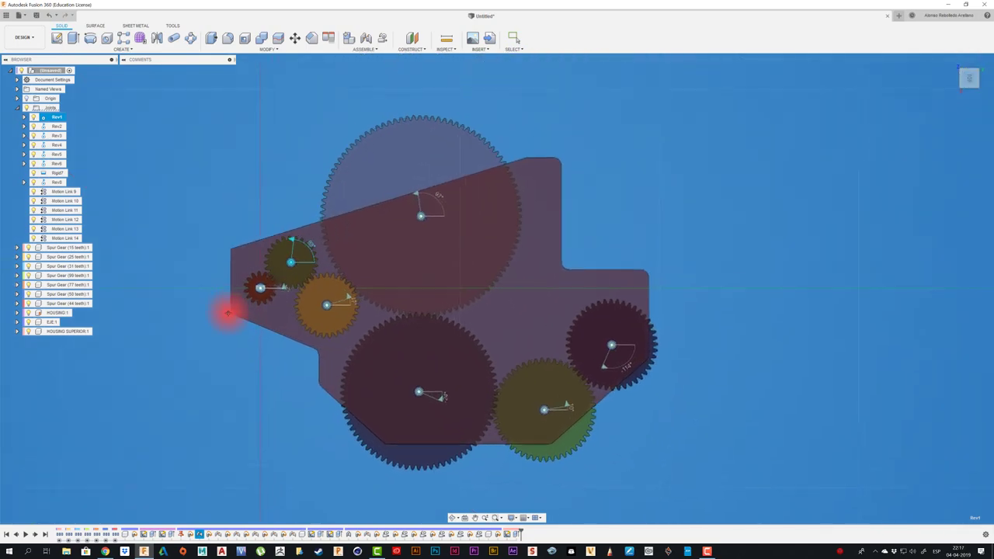